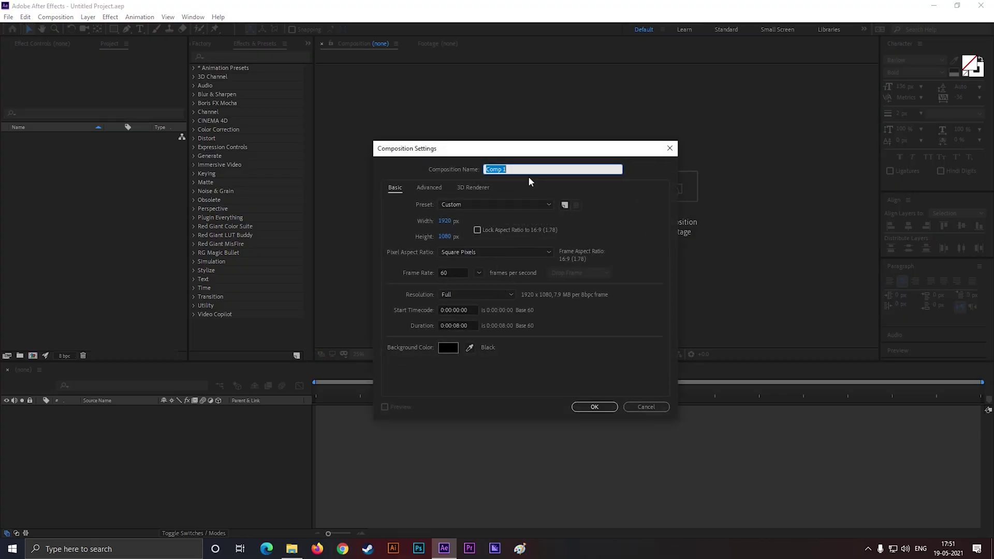
Create a new composition named "trans text" with the existing size, frame rate and duration
text(trans text)
click(594, 407)
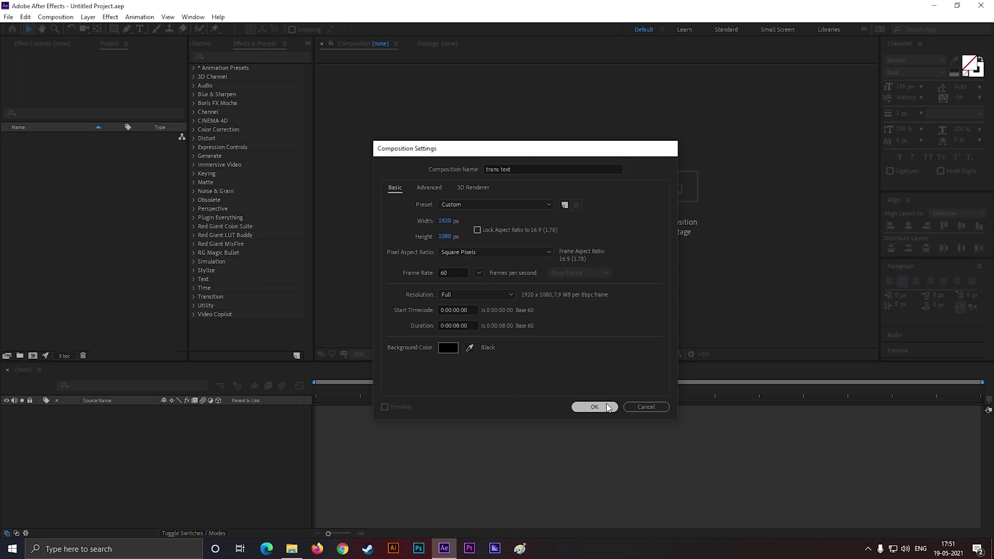
Import the BG 2, Particle and Smoke files from the Transparent text Project file folder into the project
click(292, 549)
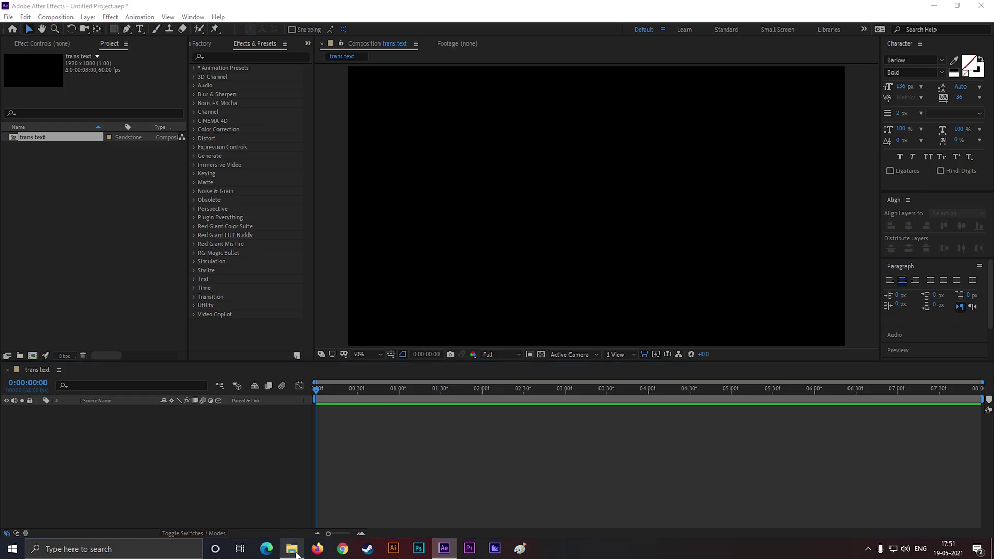
drag(557, 202, 715, 135)
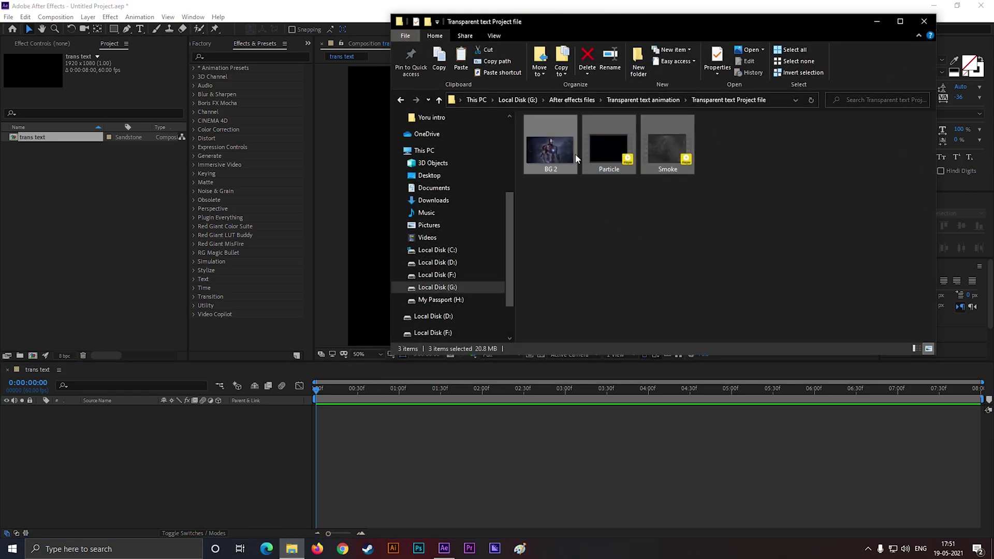
drag(575, 154, 52, 209)
click(873, 25)
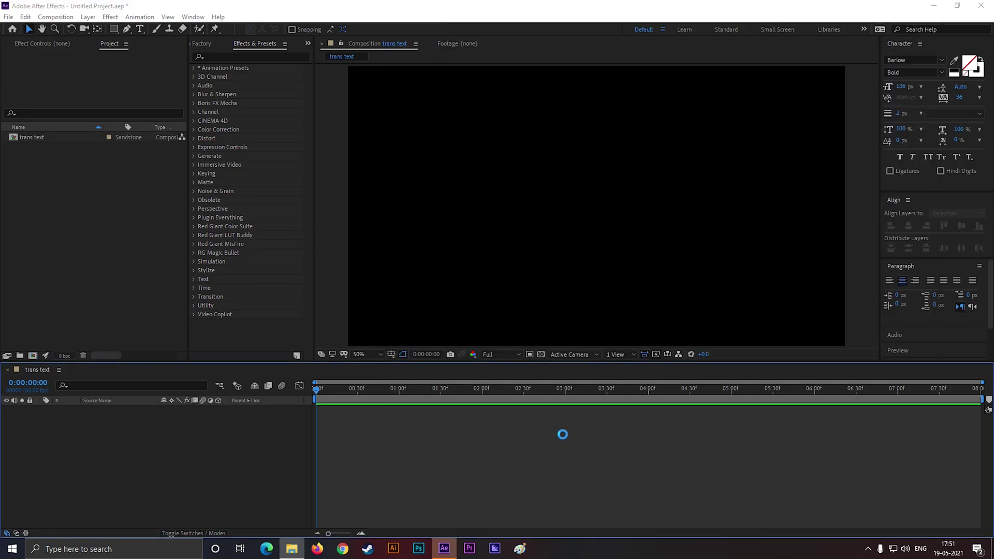
Add BG 2.jpg to the trans text composition as a layer
drag(31, 138, 138, 433)
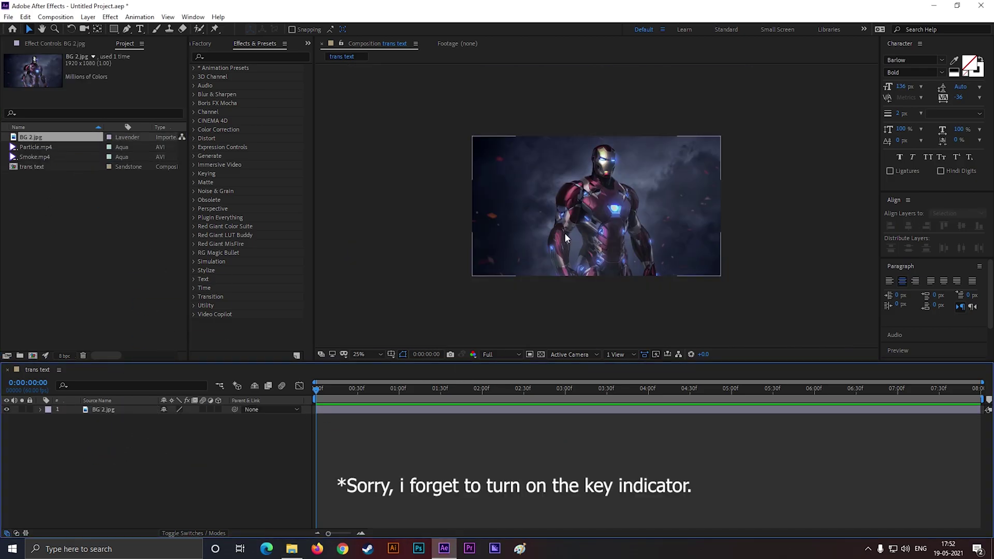
click(528, 242)
click(103, 437)
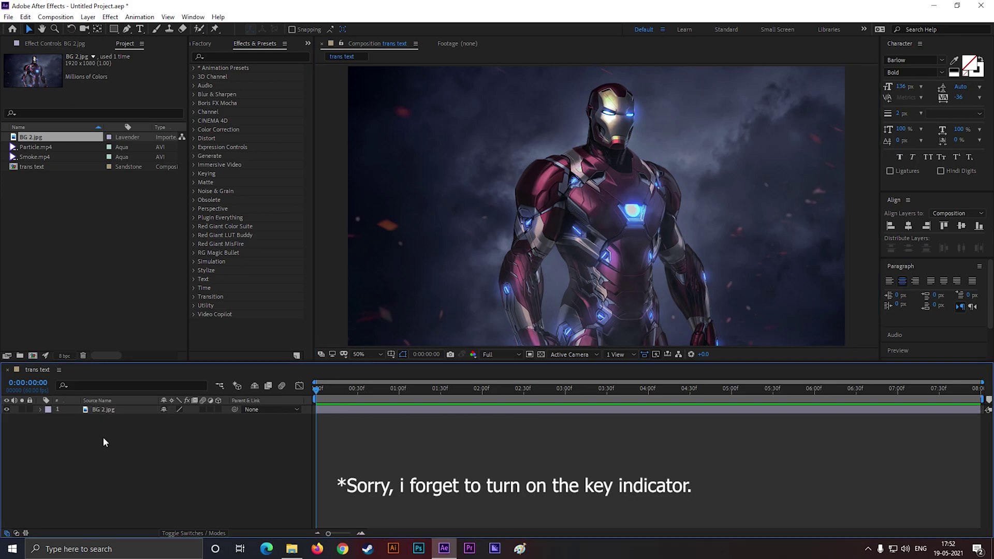
Apply the Curves effect to the BG 2.jpg layer and shape the RGB curve into an S with lowered shadows and raised highlights
click(124, 410)
click(110, 16)
mouse_move(166, 136)
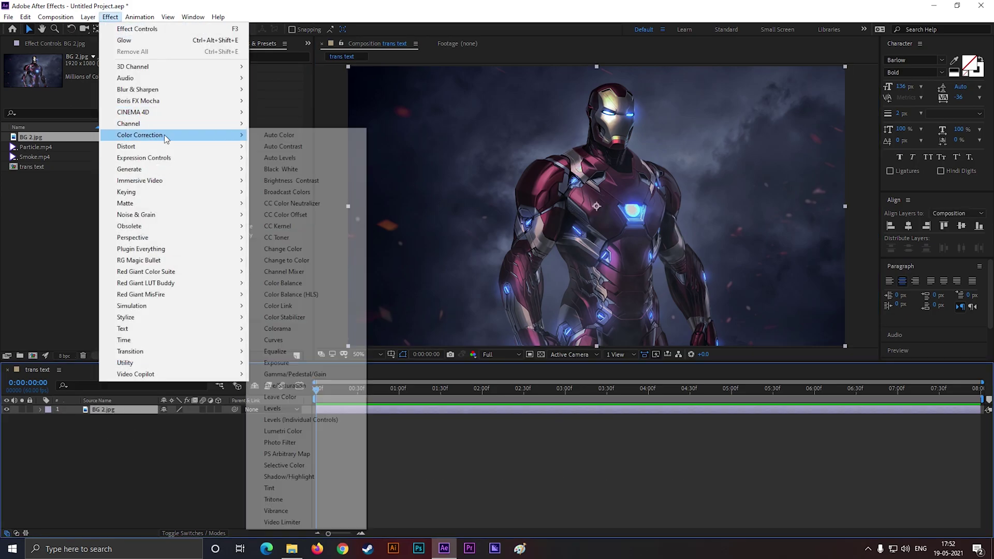
click(264, 339)
drag(56, 203, 56, 210)
drag(115, 145, 115, 133)
Lower the shadows on the Red channel of the background's Curves effect and raise the highlights further on the RGB channel
click(136, 74)
click(112, 92)
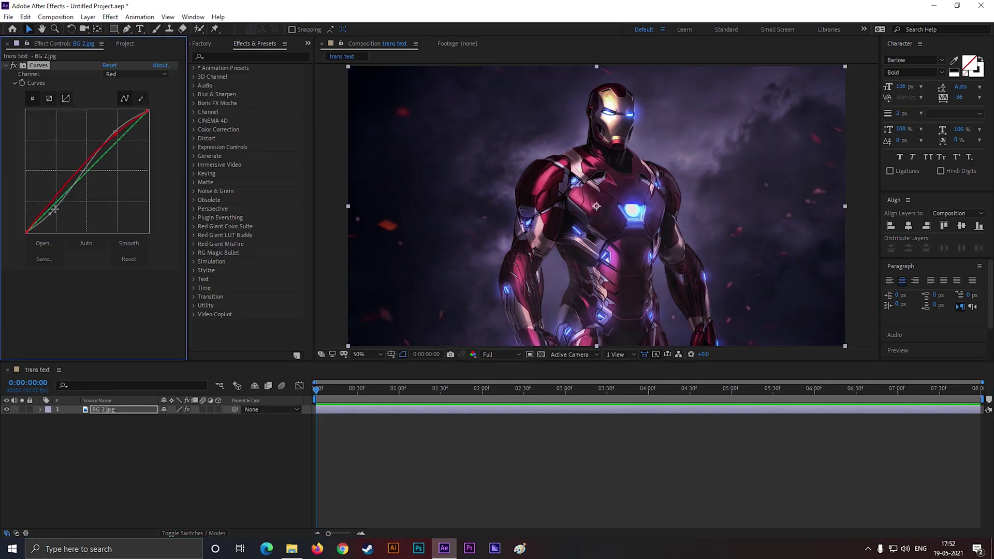
drag(52, 206, 53, 210)
click(135, 73)
click(111, 83)
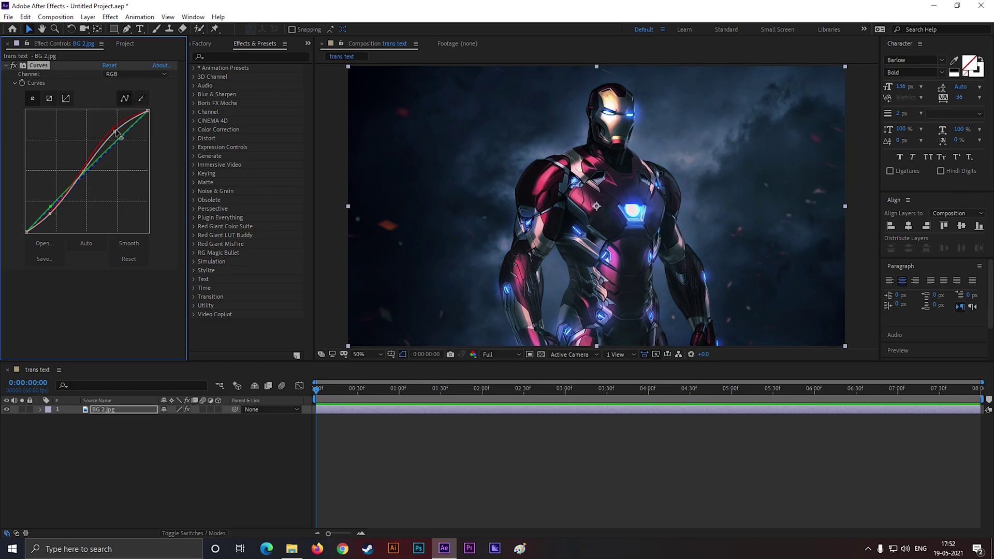
drag(117, 130, 109, 130)
click(577, 423)
Apply the Hue/Saturation effect to the BG 2.jpg layer with Master Saturation set to 31
click(104, 410)
click(109, 17)
mouse_move(166, 136)
click(268, 386)
drag(98, 325, 125, 327)
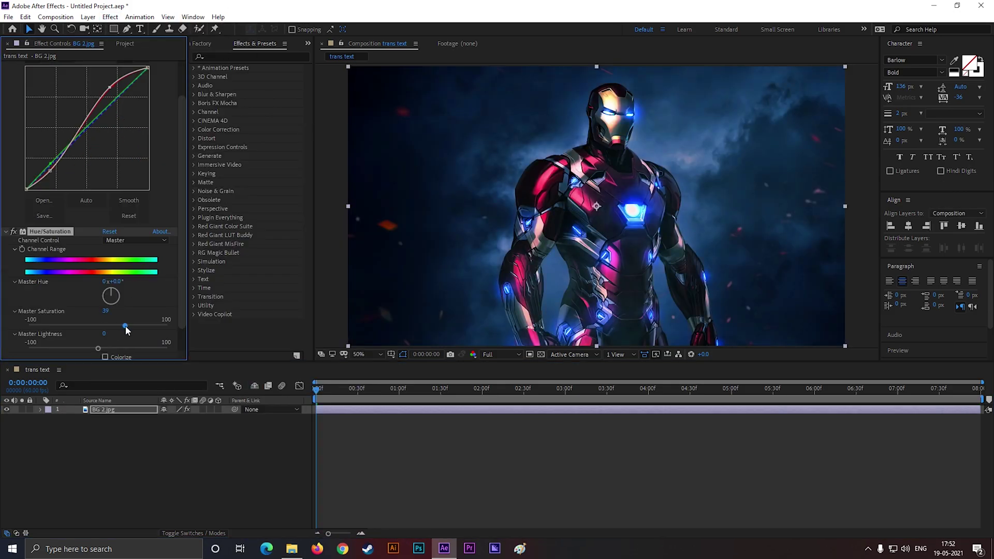
click(863, 231)
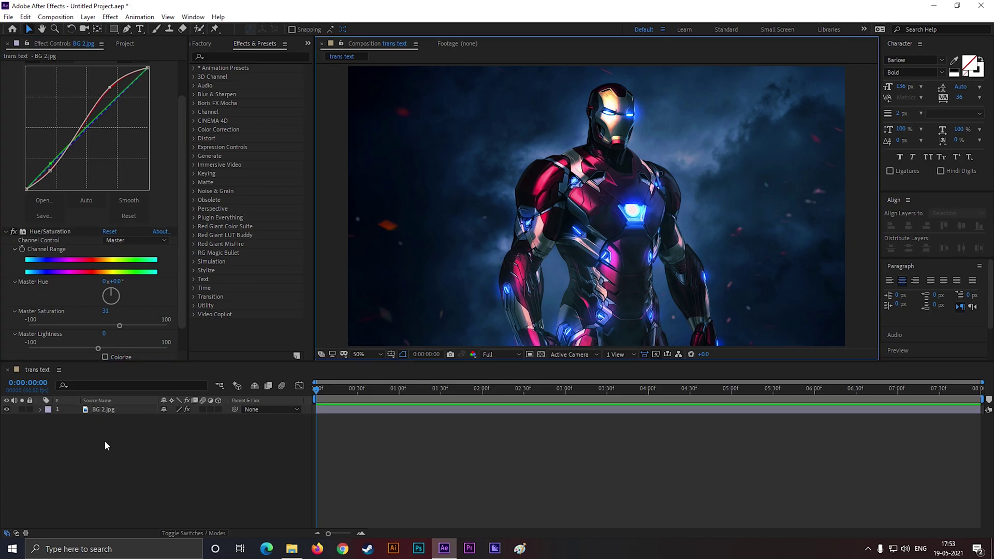
Lock the BG 2.jpg layer
click(103, 410)
click(29, 410)
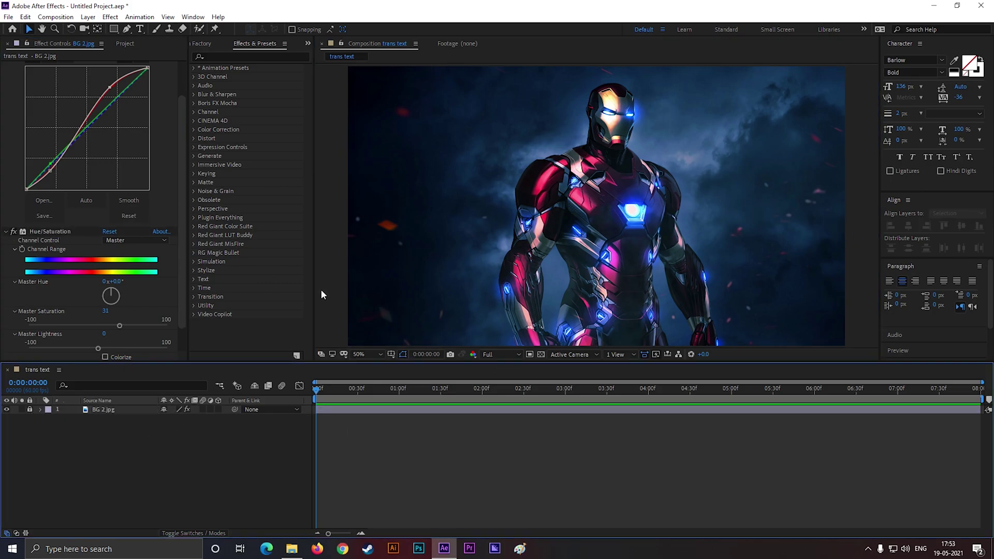
Add a text layer reading "IRONMAN" over the background, enlarge it and place it across the figure's chest
click(141, 30)
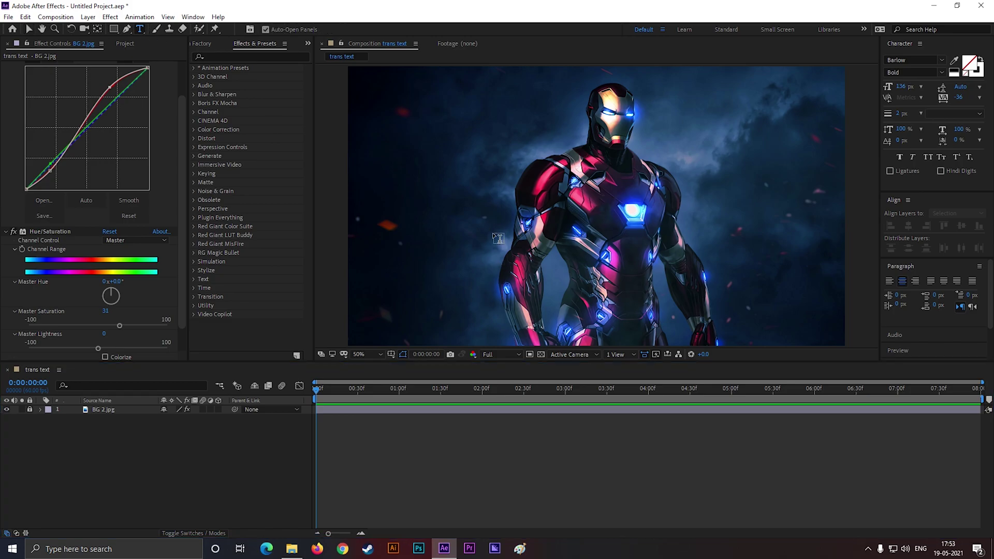
click(498, 238)
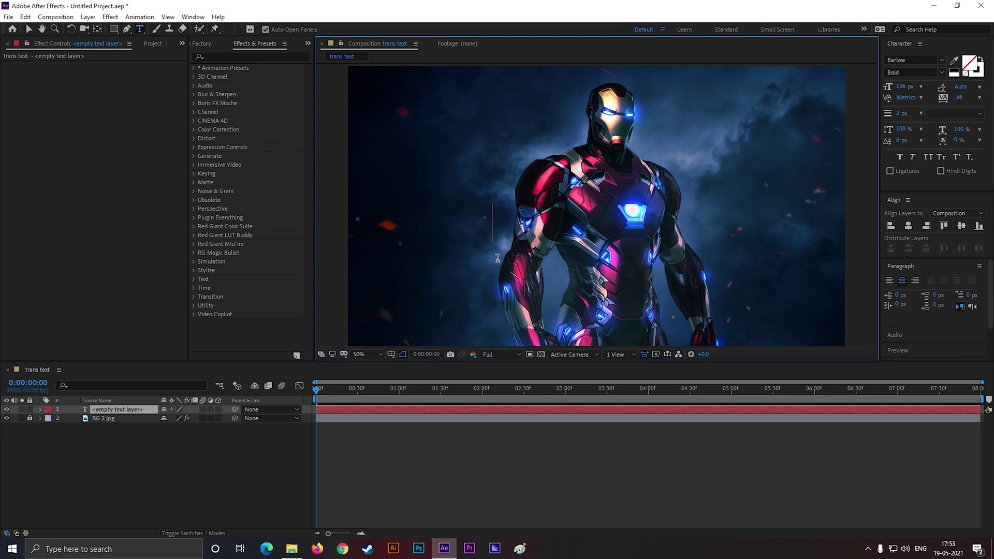
text(IRONMAN)
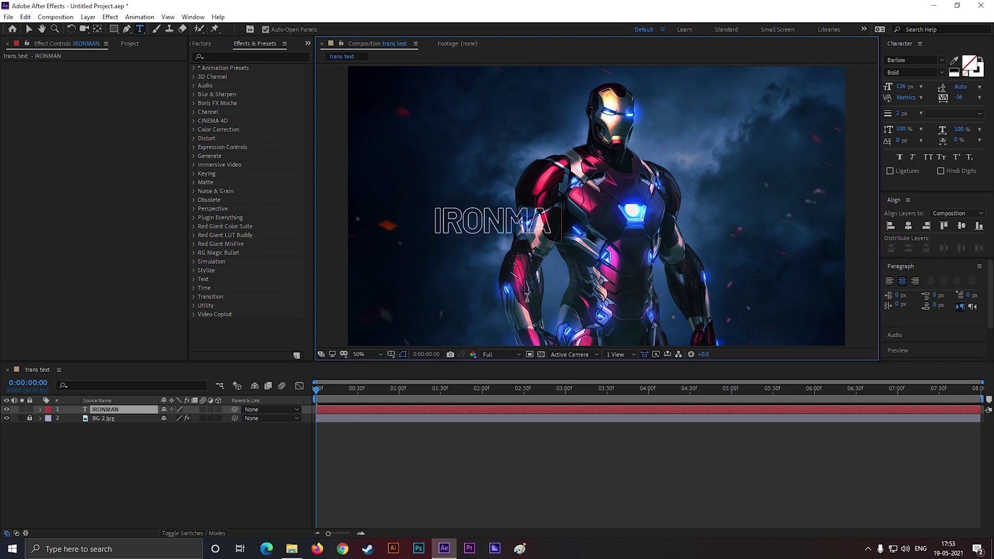
click(29, 30)
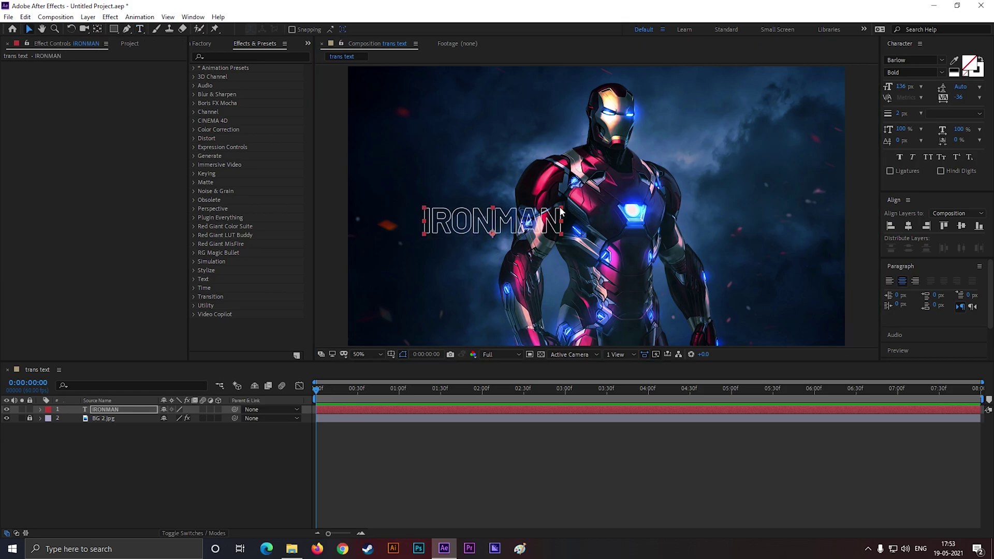
drag(561, 208, 654, 234)
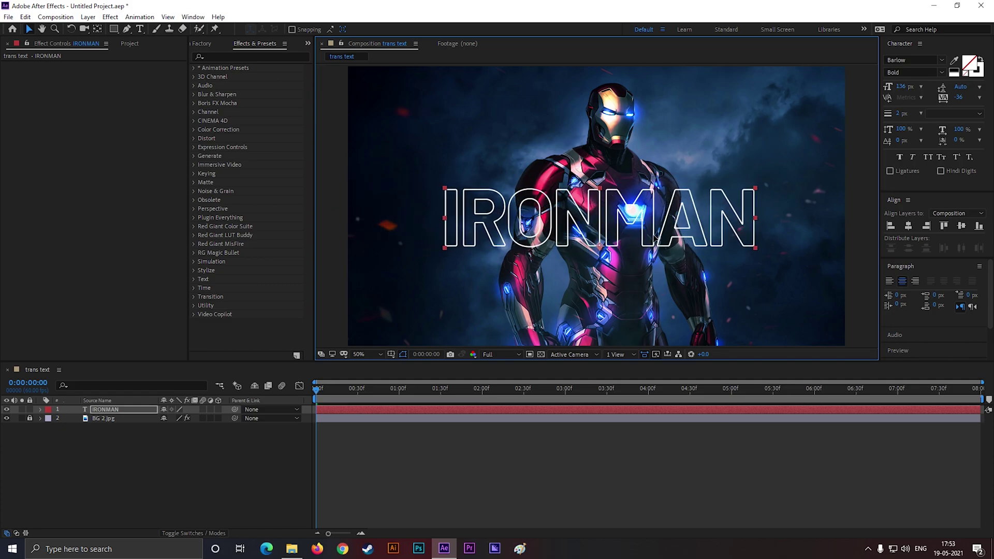
Give the IRONMAN text a solid white fill without a stroke and centre its anchor point in the layer
click(966, 76)
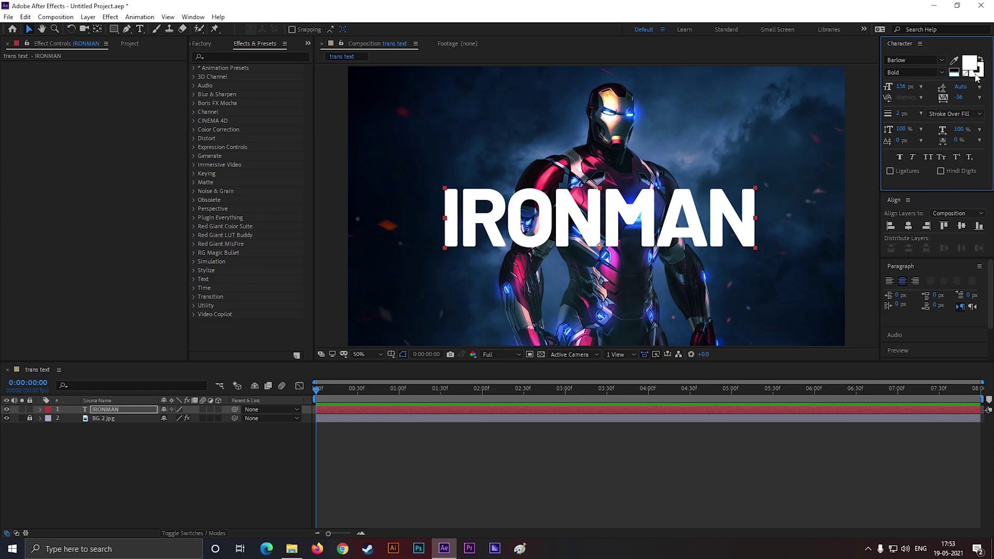
drag(603, 248, 609, 248)
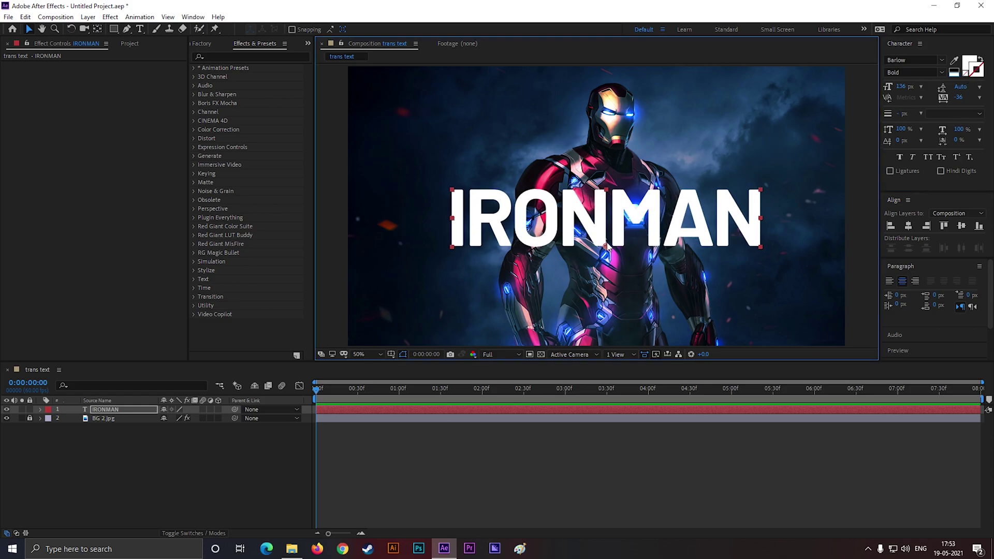
key(ctrl+alt+Home)
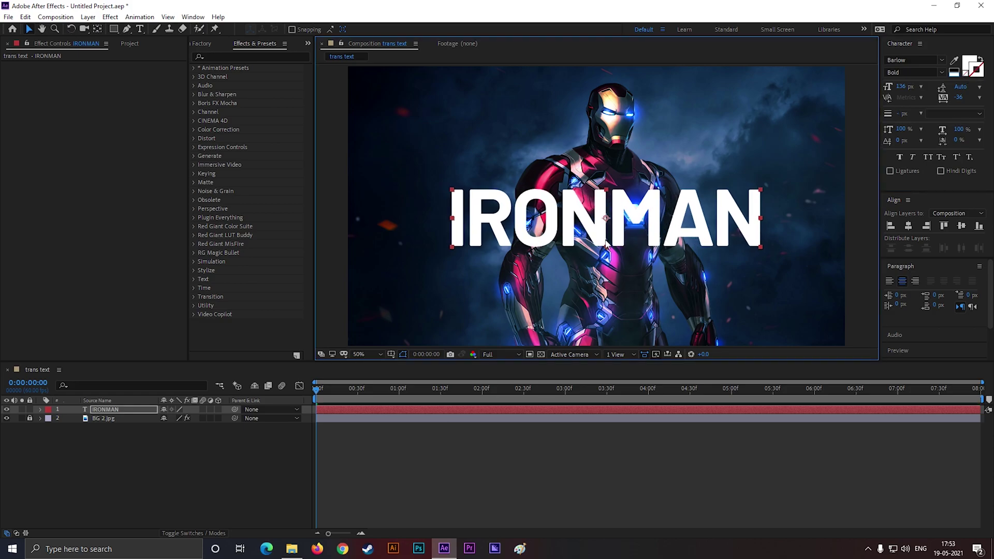
Pre-compose the IRONMAN text layer into a new composition named "Text layer"
click(132, 420)
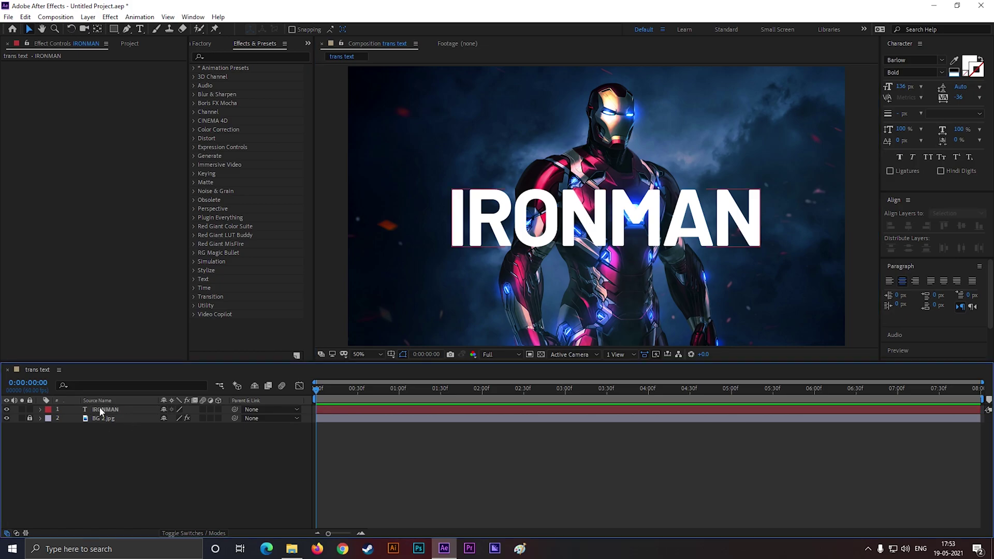
click(100, 408)
right_click(102, 409)
click(132, 363)
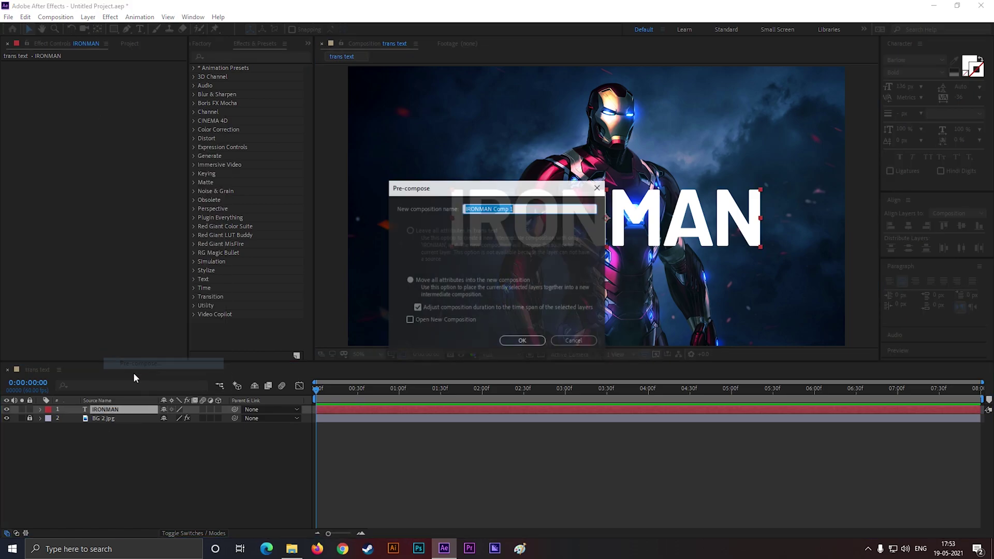
text(Text layer)
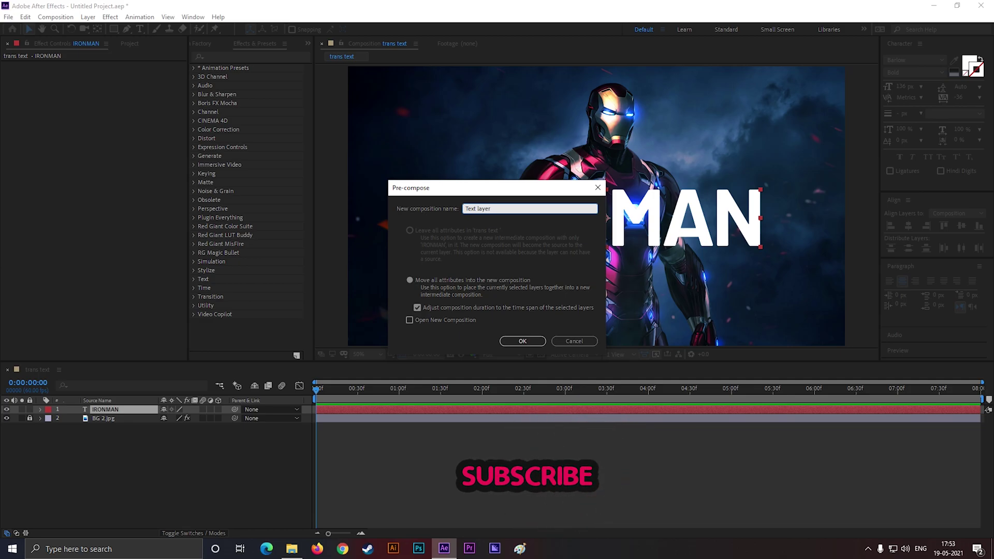
key(Return)
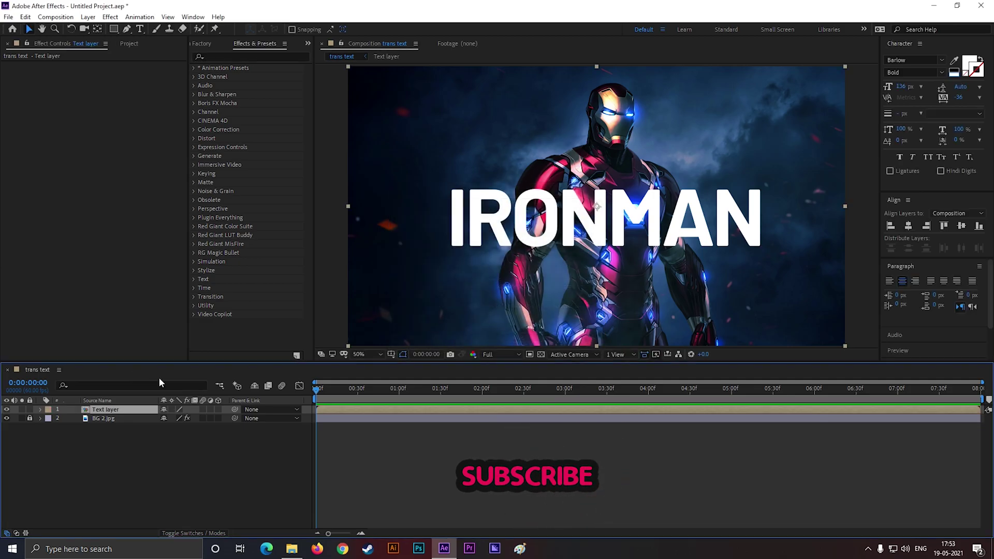
Open the Text layer composition and centre the IRONMAN text in it horizontally and vertically
double_click(109, 411)
key(comma)
key(comma)
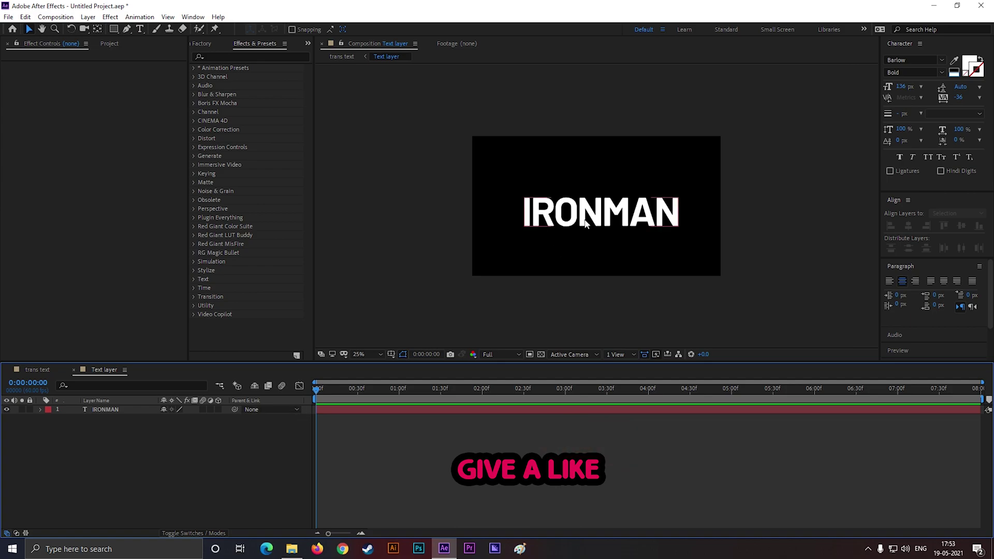
click(909, 226)
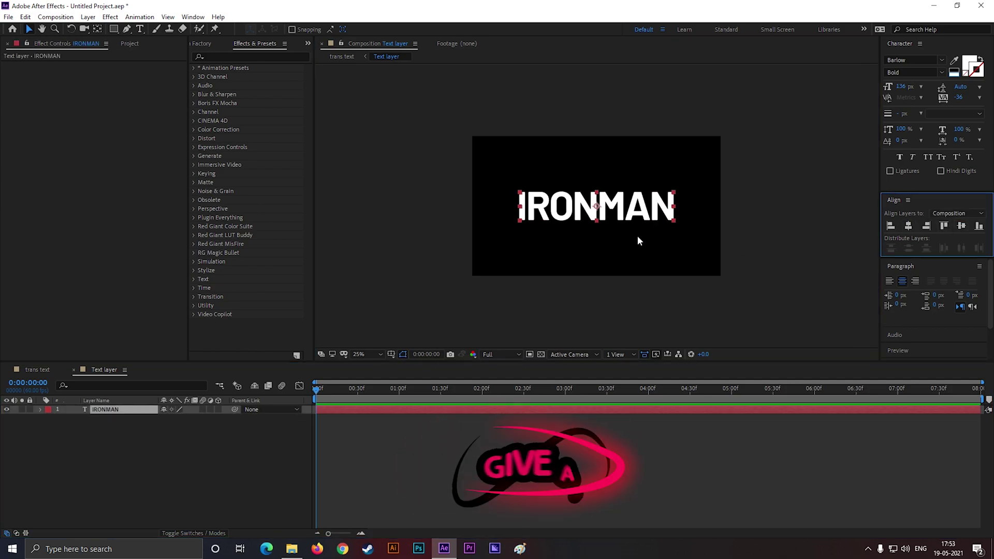
click(613, 256)
Stretch the IRONMAN text slightly taller while keeping its width
key(period)
click(601, 229)
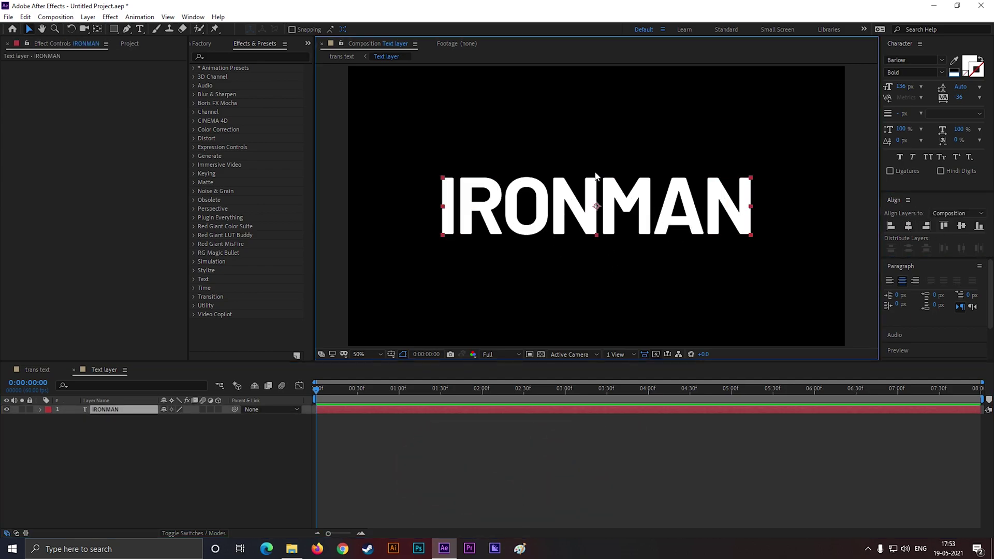
drag(596, 176, 596, 167)
click(586, 287)
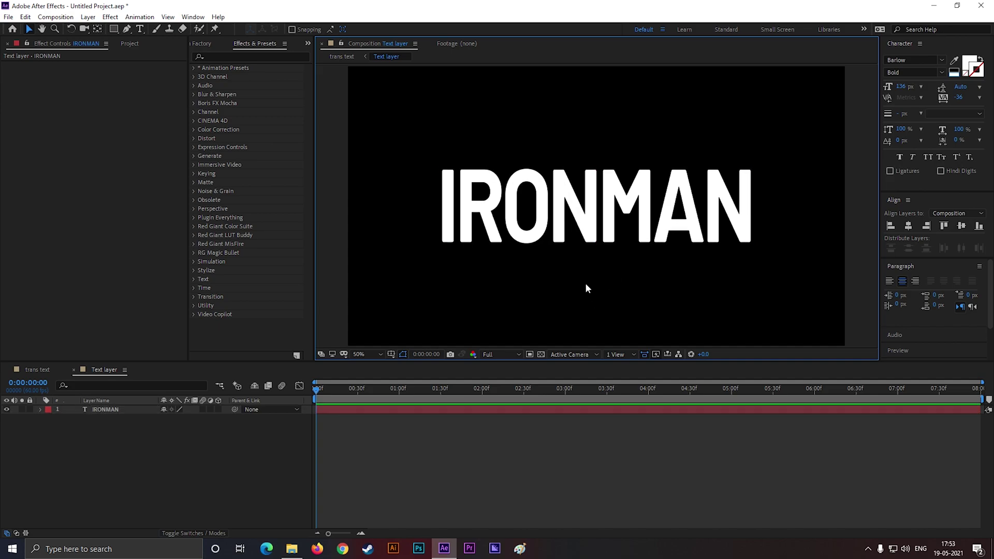
scroll(588, 264, down, 1)
click(606, 223)
click(610, 243)
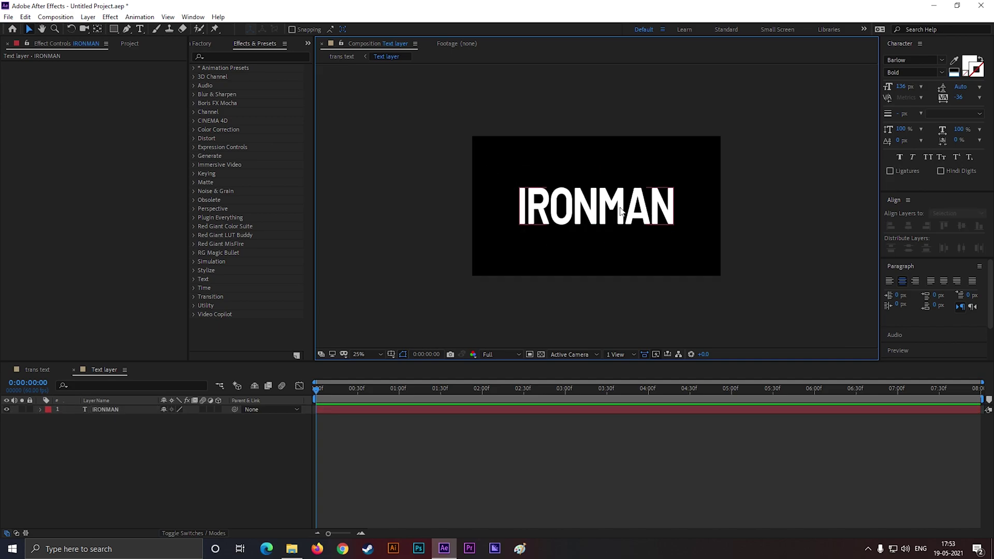
click(613, 219)
click(46, 373)
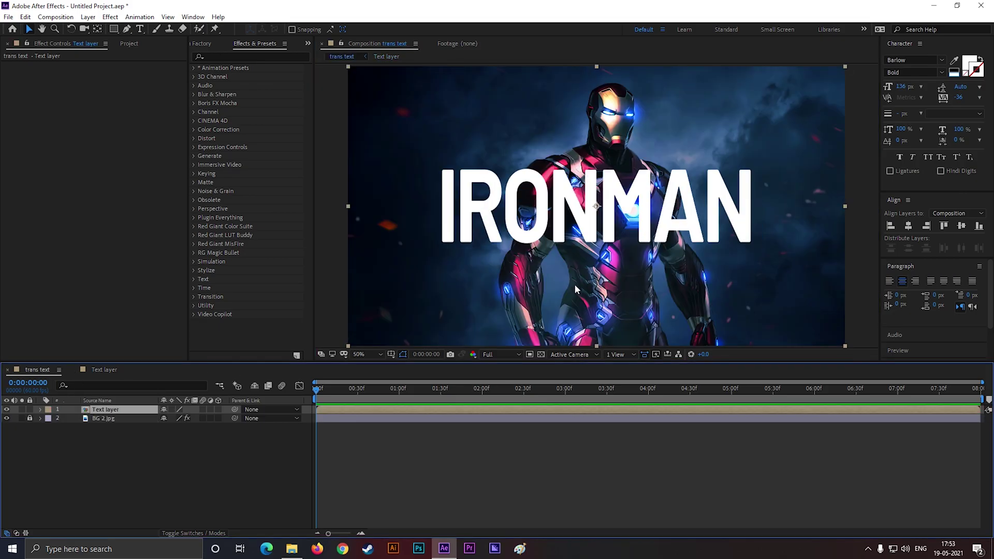
drag(628, 218, 632, 221)
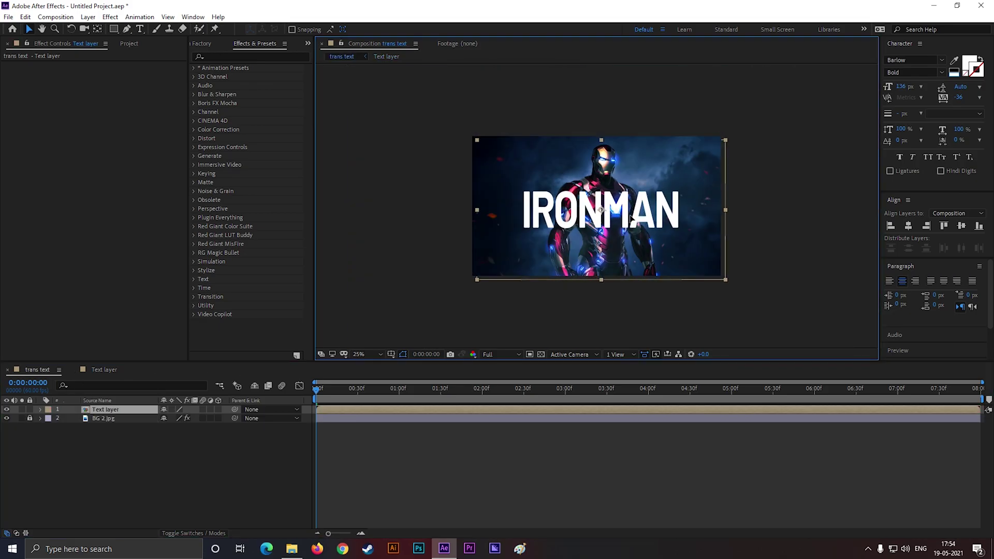
key(ctrl+z)
click(628, 257)
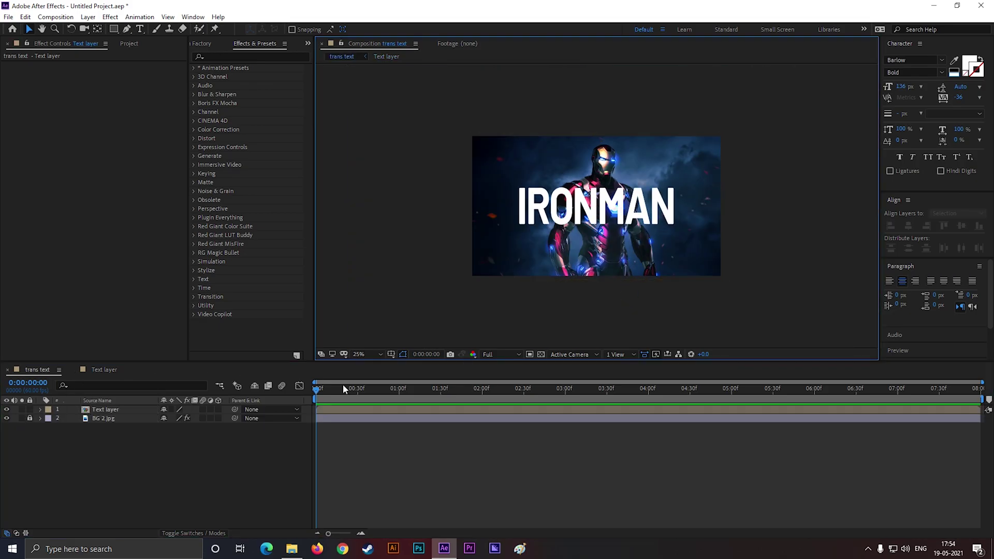
click(106, 409)
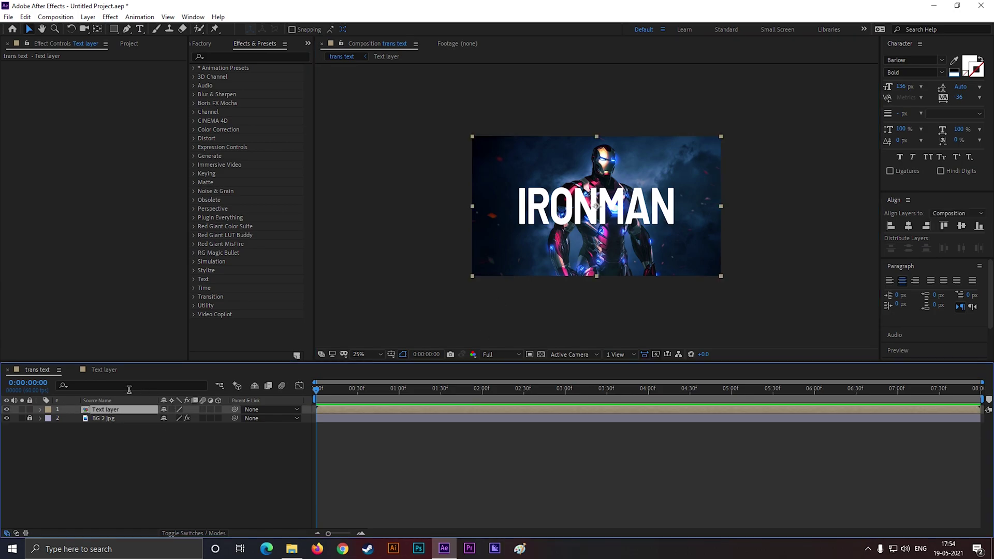
Apply the Transform effect to the IRONMAN text in the Text layer composition and set its skew to -8
click(103, 370)
click(218, 58)
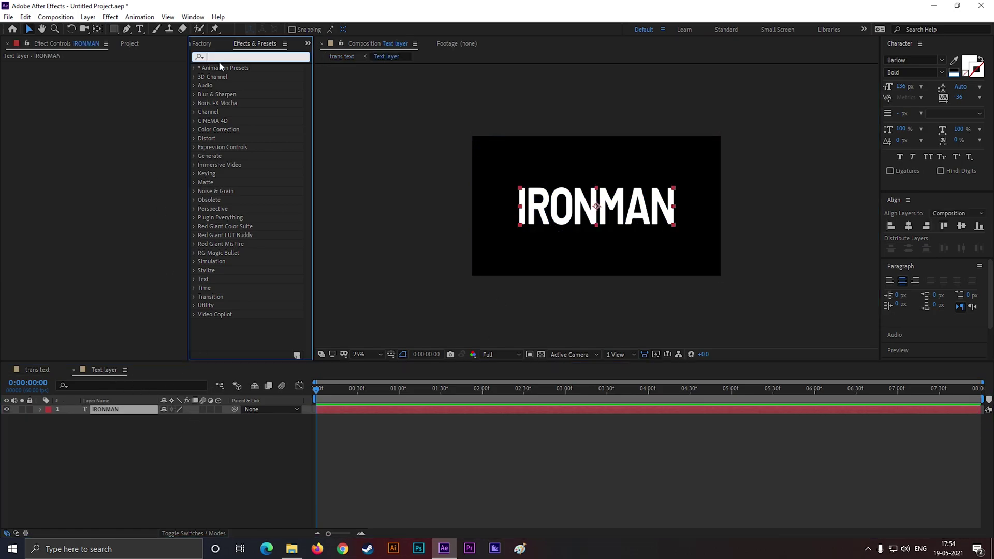
text(trans)
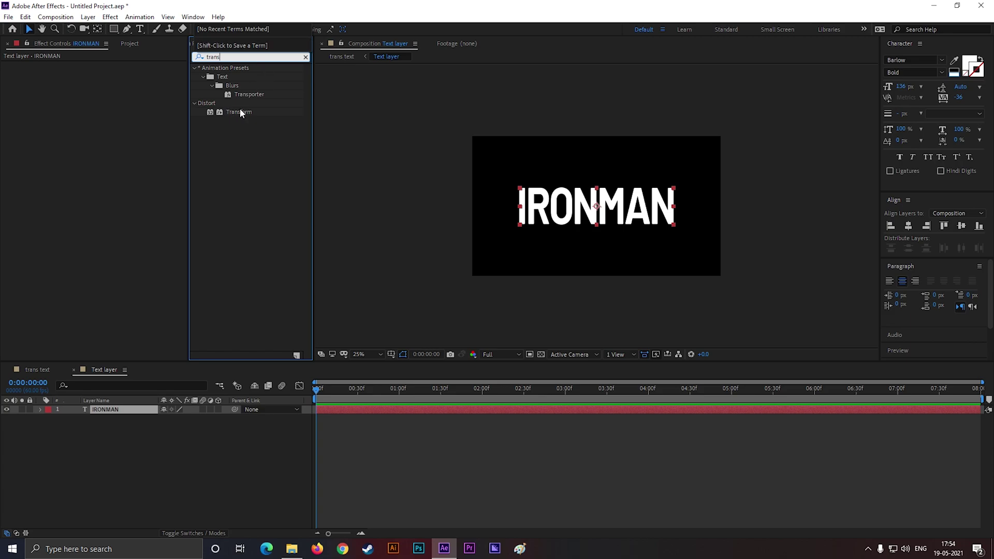
double_click(240, 111)
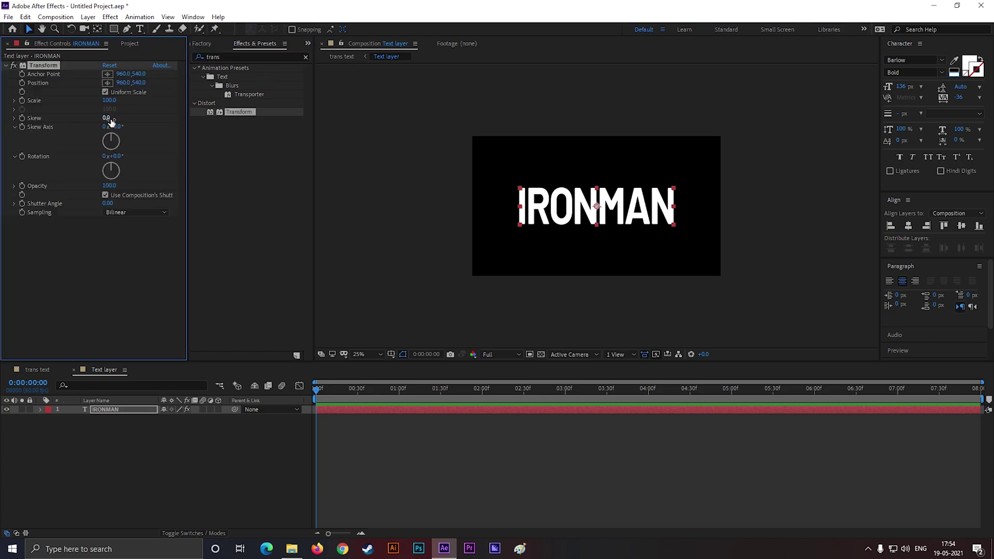
key(Return)
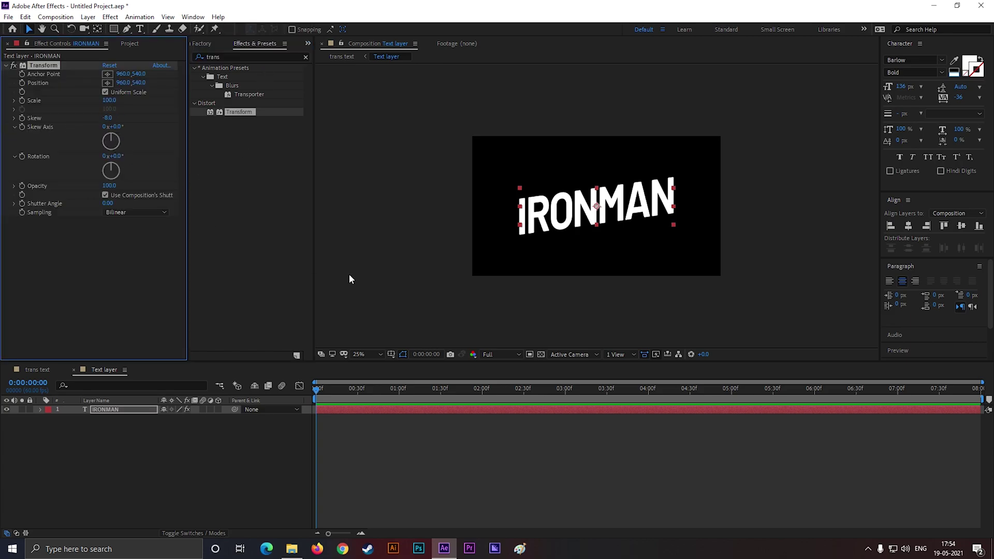
click(574, 289)
Try to move the Text layer slightly lower in the trans text composition
click(36, 369)
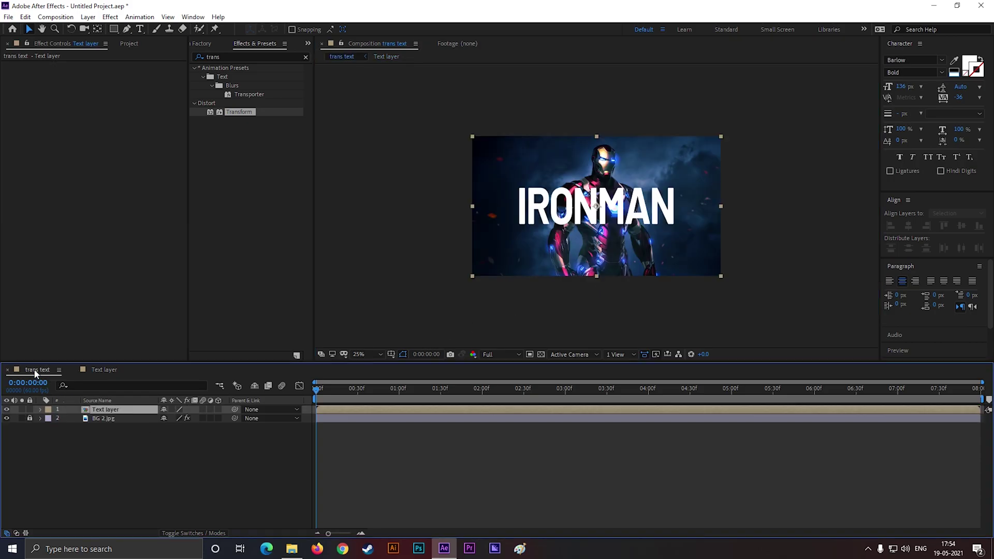
key(period)
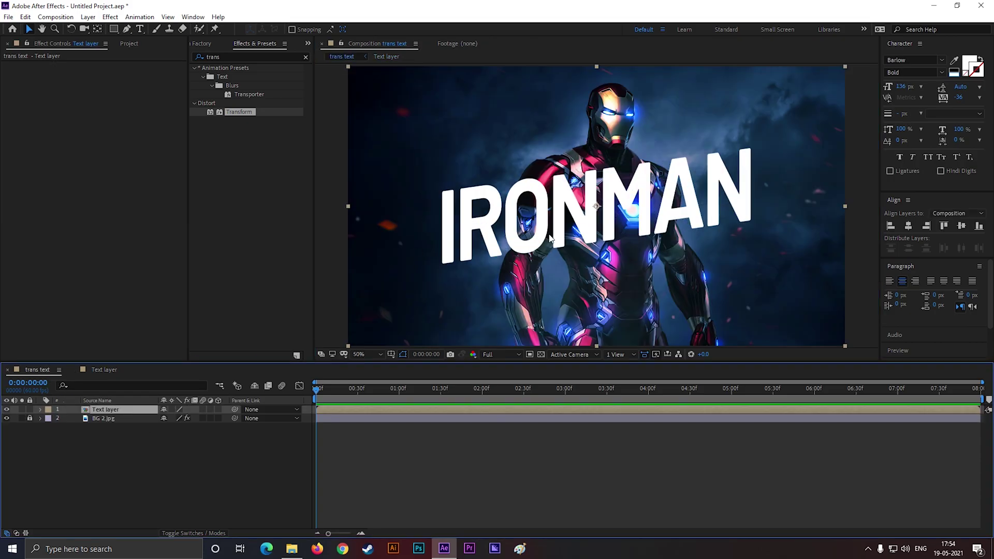
key(comma)
click(596, 209)
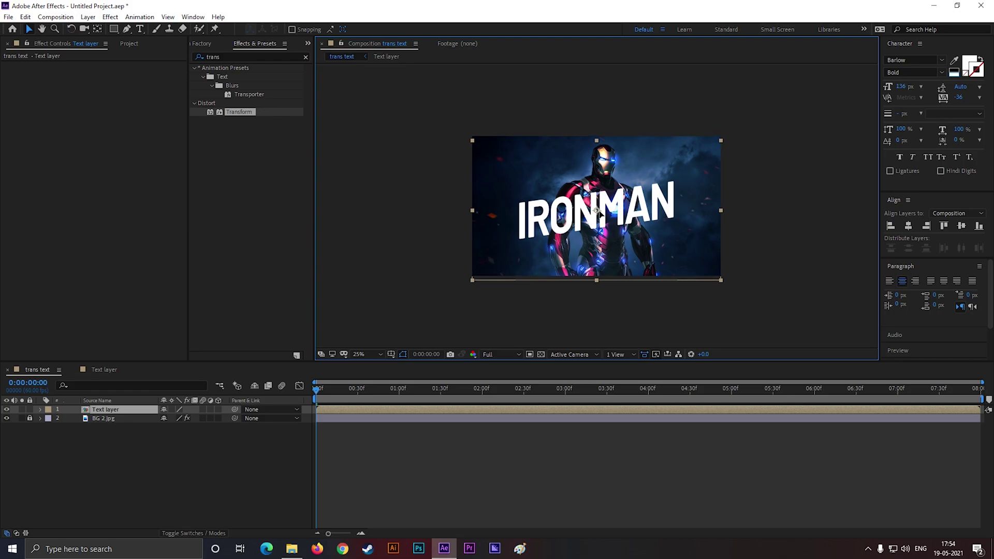
Move the IRONMAN text slightly lower inside the Text layer composition and check it over the background in trans text
click(99, 370)
click(597, 209)
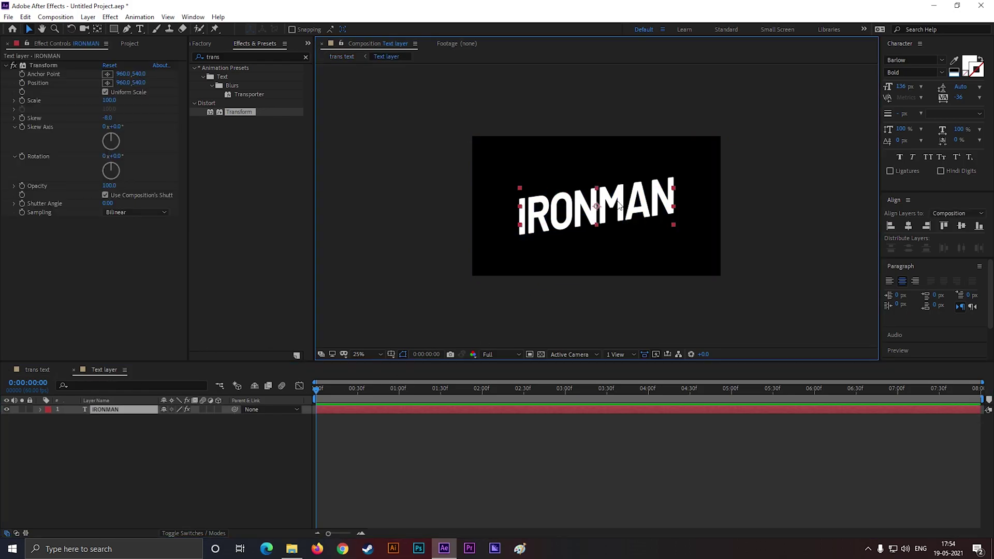
click(45, 370)
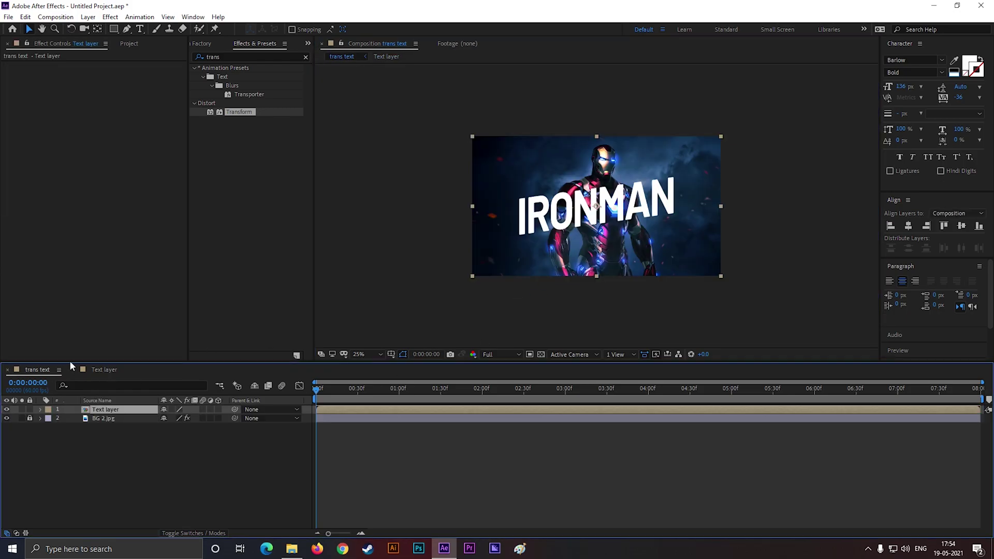
scroll(674, 192, up, 2)
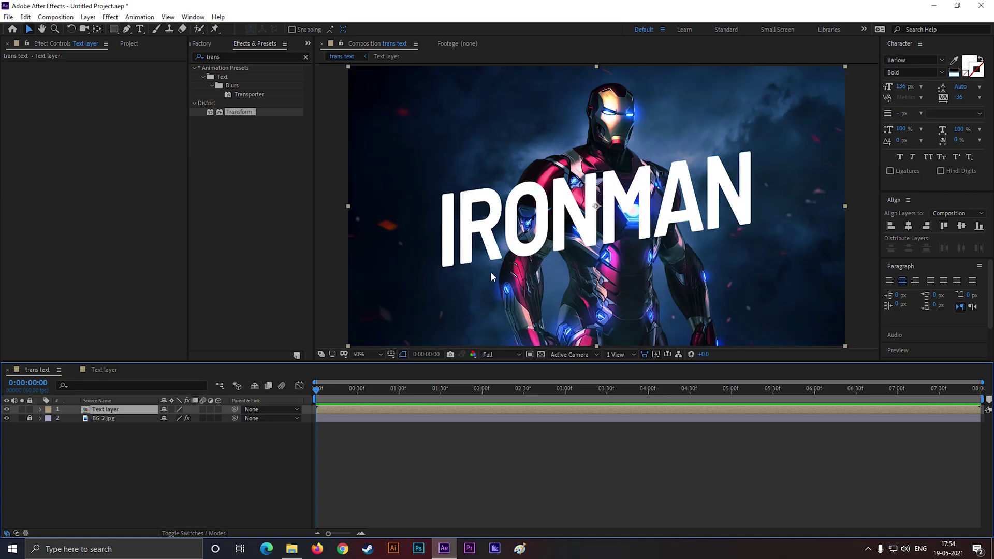
key(comma)
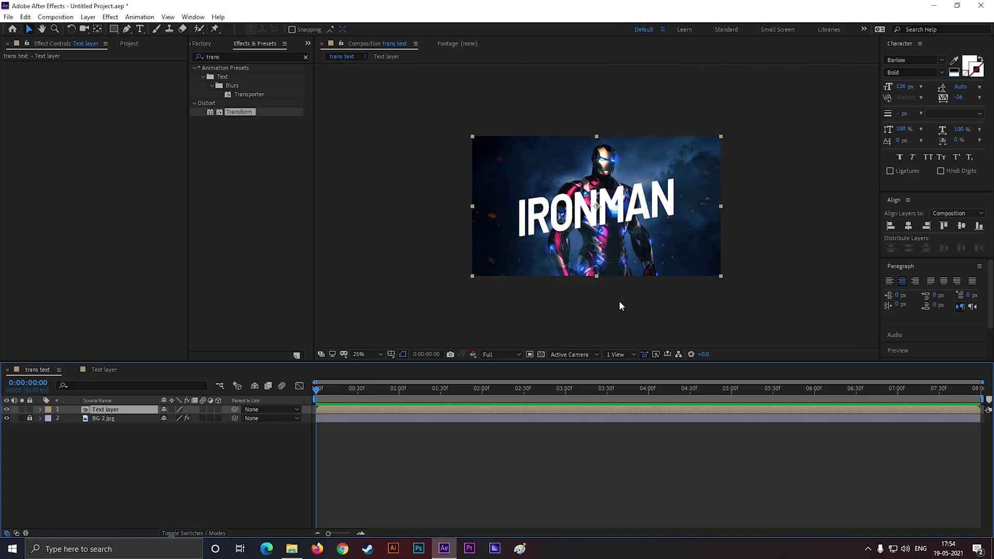
Nudge the Text layer slightly downward over the figure's chest in the trans text composition
drag(611, 211, 613, 212)
click(626, 265)
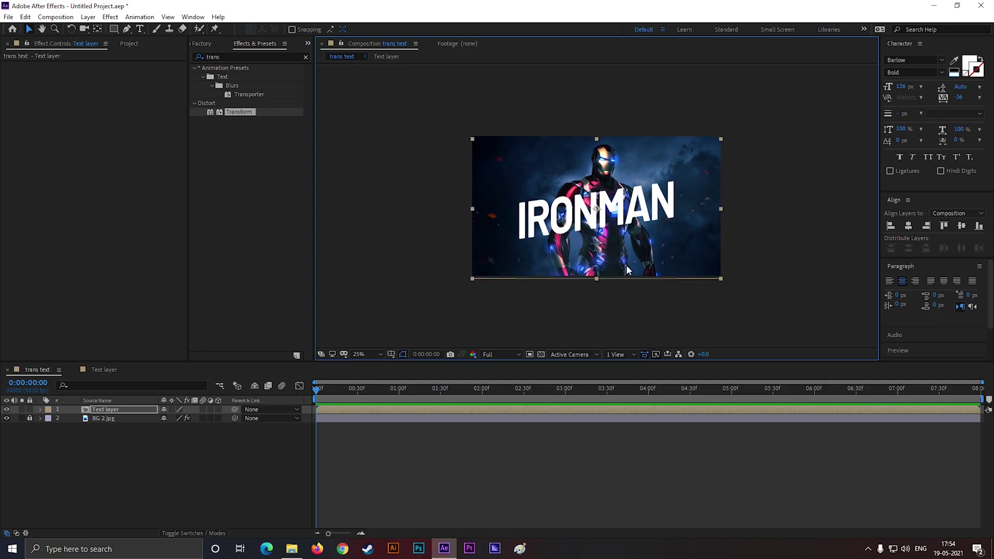
key(period)
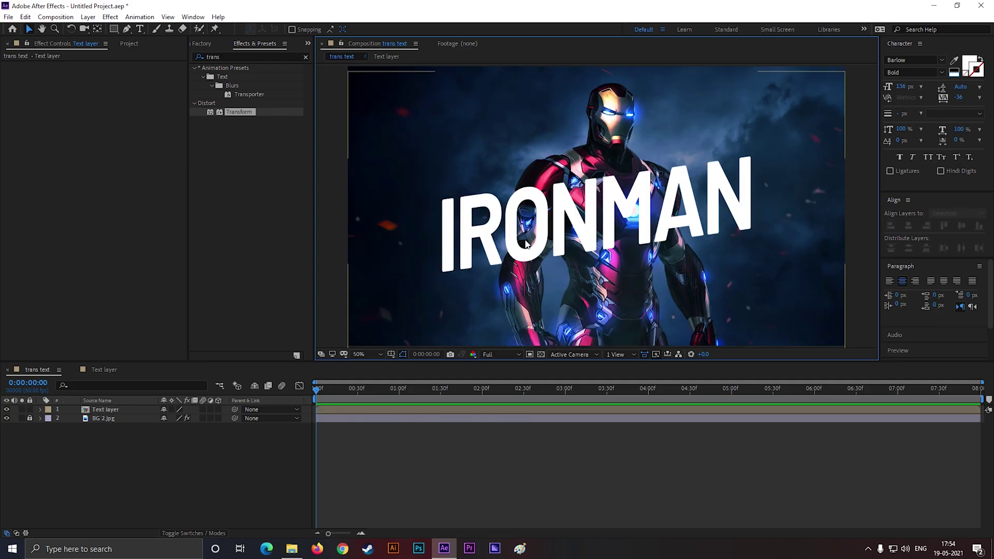
key(comma)
Draw a closed Pen mask on the Text layer around Iron Man's shoulders, arms and torso where the letters overlap him
click(99, 410)
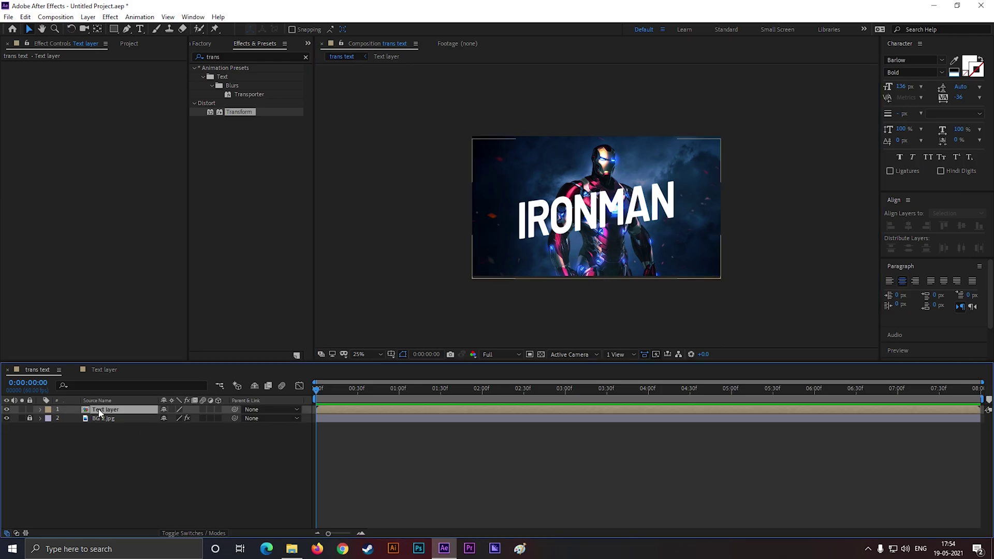
key(g)
scroll(629, 207, up, 1)
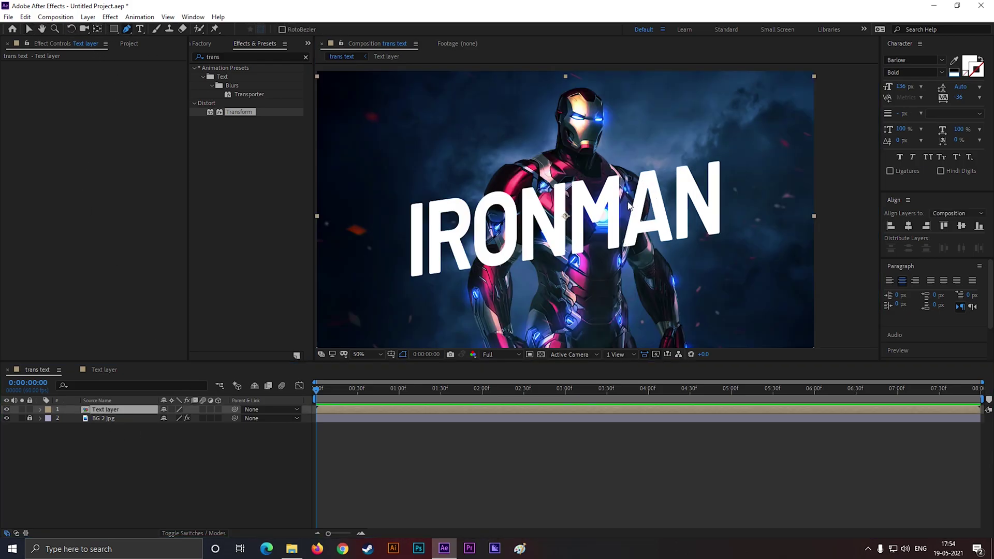
scroll(508, 189, up, 2)
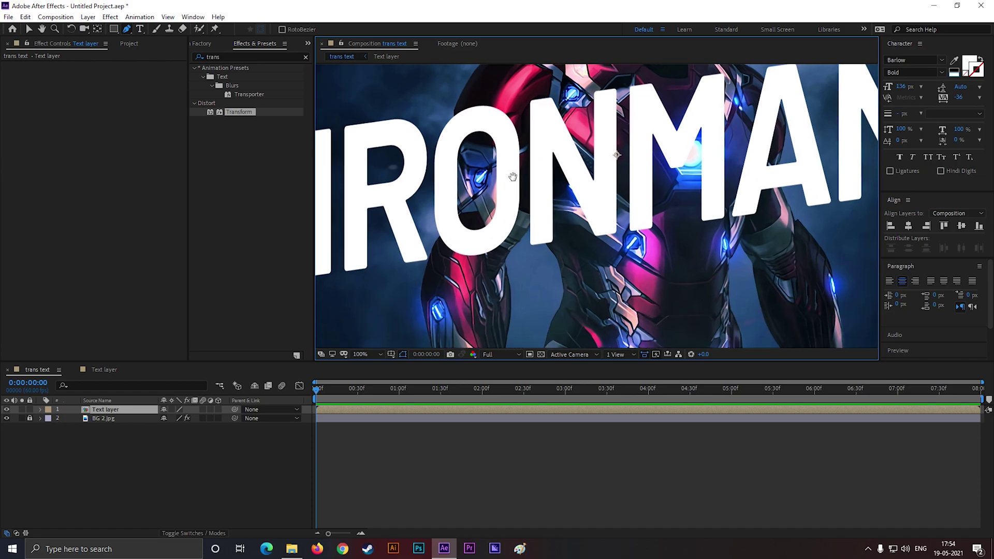
click(453, 124)
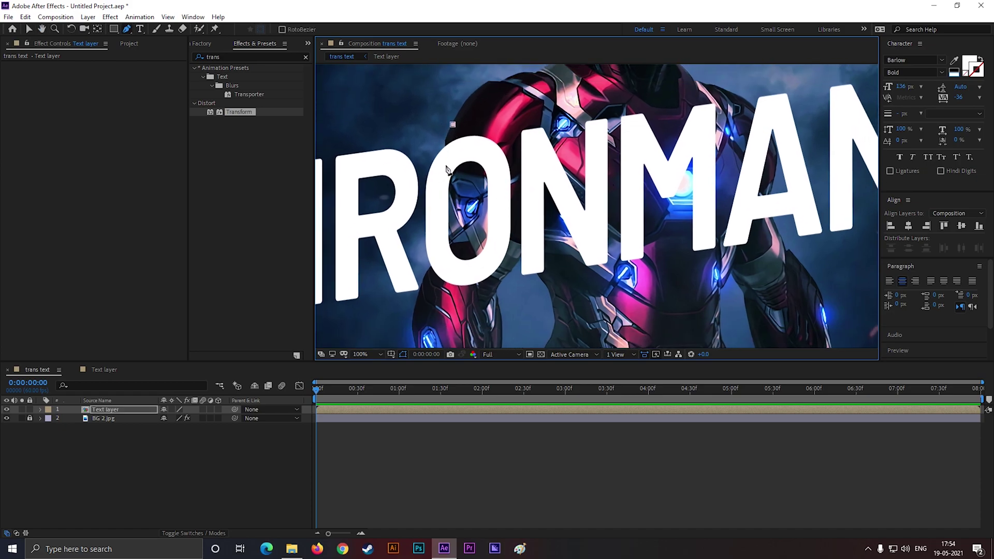
drag(443, 164, 446, 244)
click(424, 280)
click(466, 313)
click(490, 311)
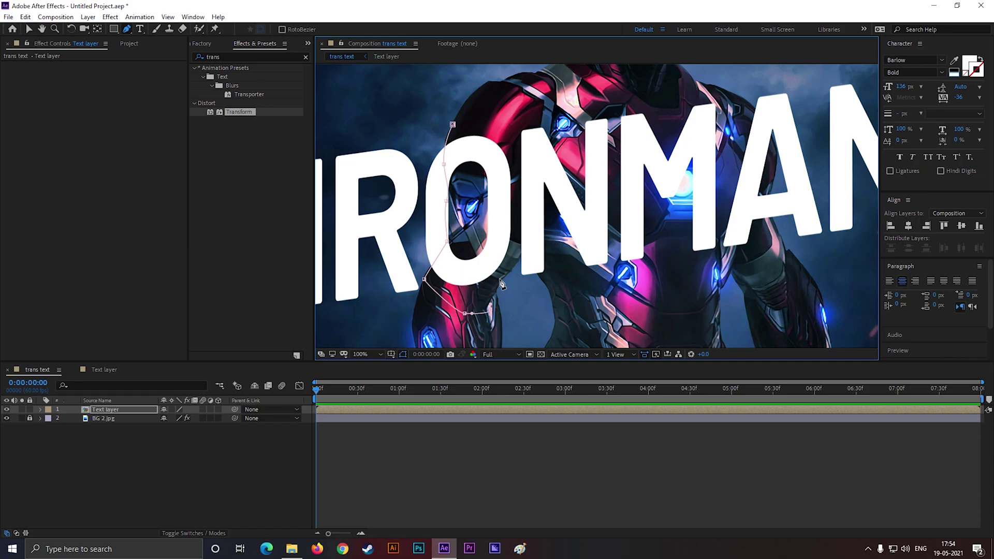
click(542, 281)
click(611, 279)
click(697, 271)
click(742, 256)
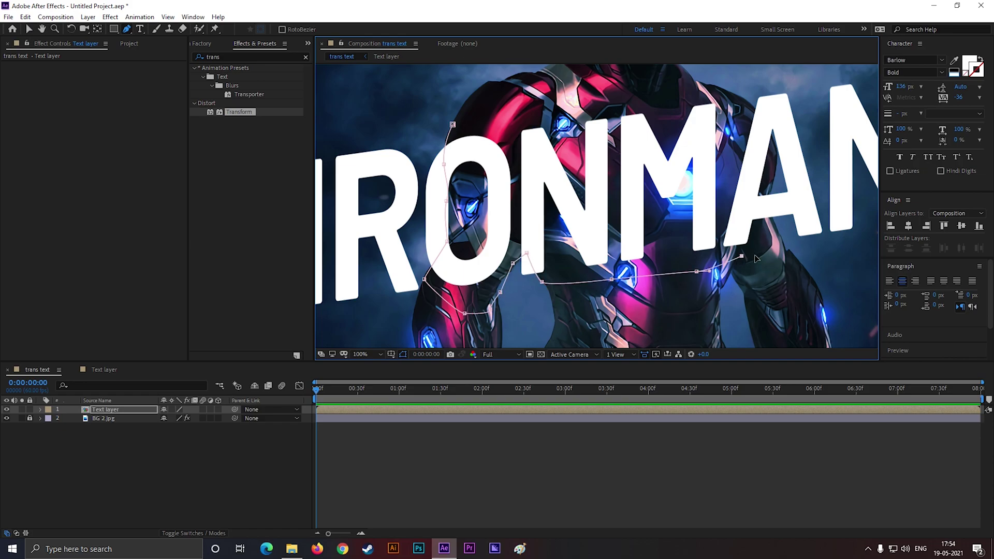
click(782, 152)
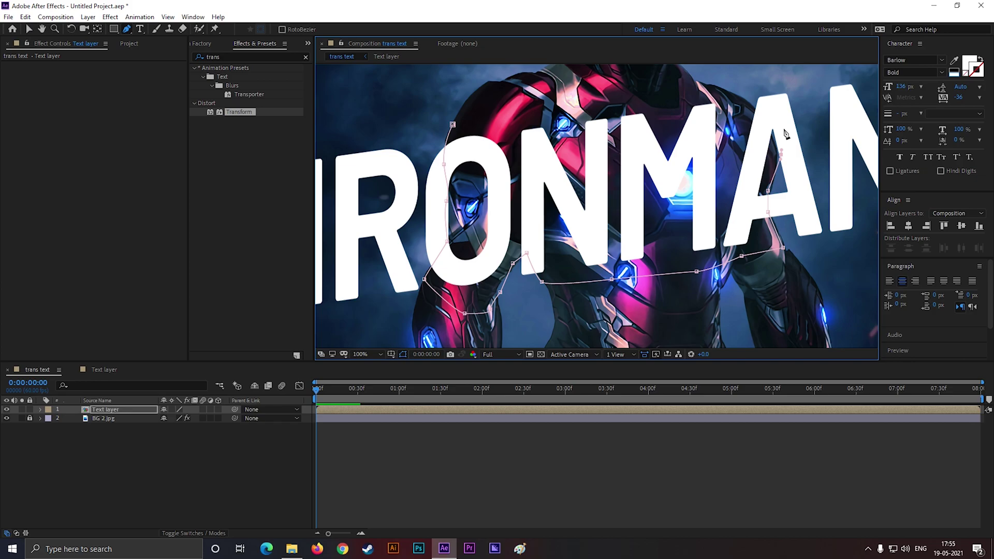
click(733, 93)
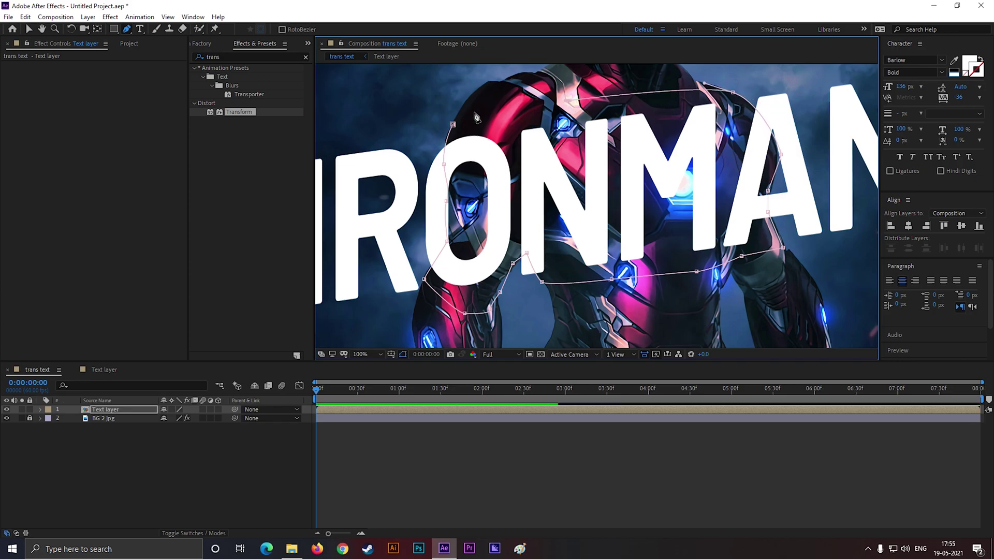
click(453, 125)
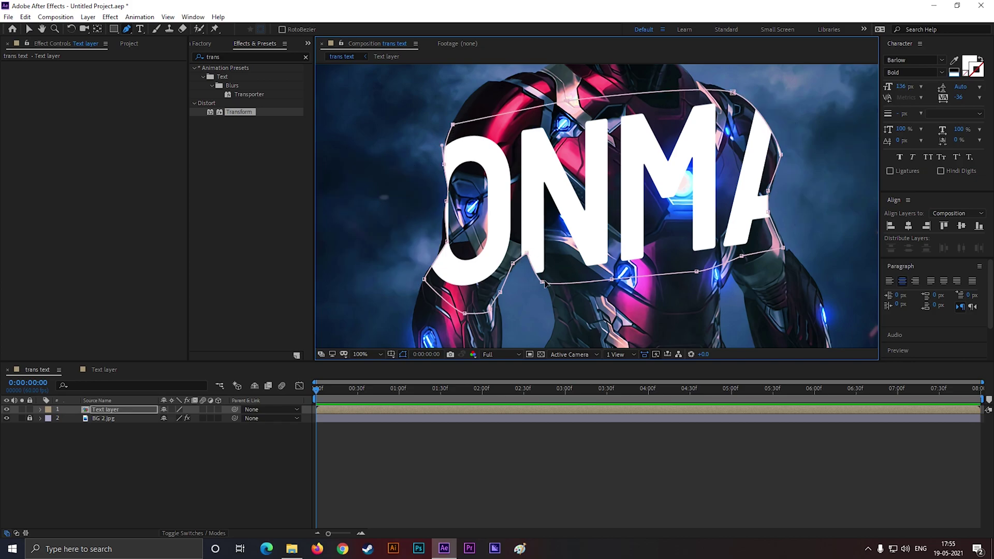
Refine the mask points beside the letter O so they follow the outer edge of Iron Man's arm
click(28, 29)
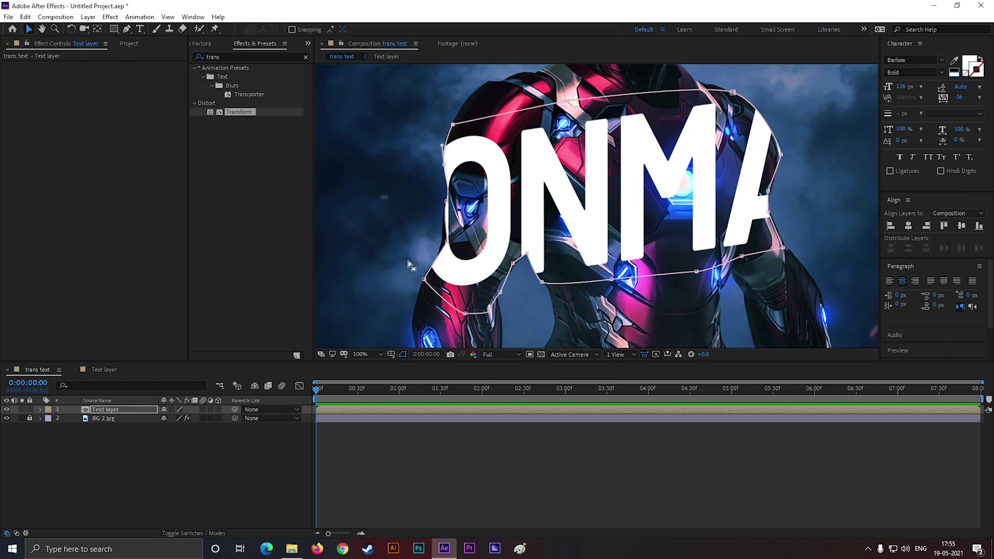
scroll(447, 249, up, 1)
drag(457, 220, 729, 198)
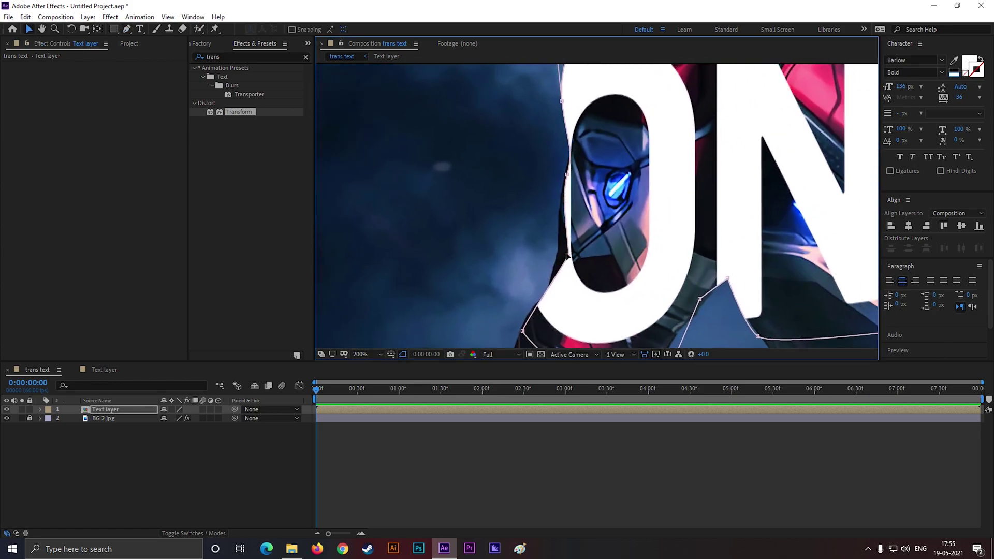
drag(569, 256, 557, 256)
drag(567, 175, 559, 175)
drag(523, 331, 524, 339)
drag(558, 256, 557, 259)
scroll(557, 259, down, 1)
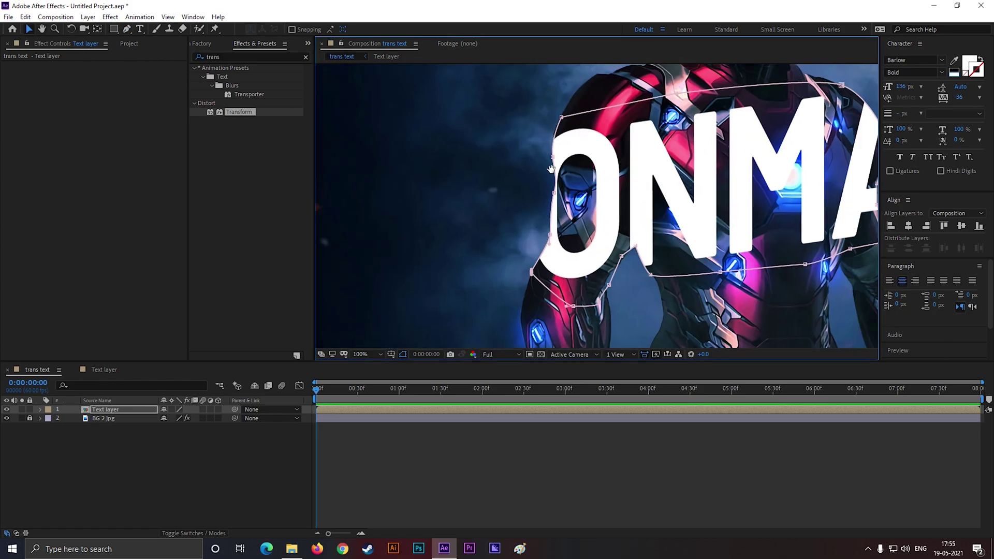
Adjust the mask points beside the letter A to match the outer edge of Iron Man's other arm
scroll(870, 173, up, 1)
drag(870, 173, 566, 105)
drag(545, 209, 549, 216)
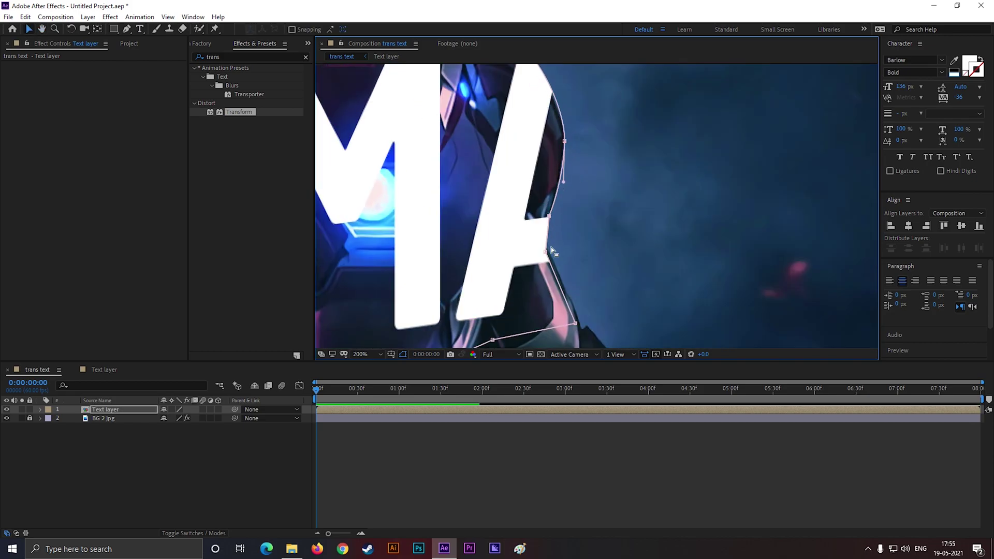
drag(545, 252, 548, 250)
drag(575, 323, 580, 319)
Move the mask point under the first N down to fit the tip of the gap between arm and torso
scroll(512, 275, down, 1)
key(space)
key(space)
drag(443, 280, 561, 285)
click(531, 243)
scroll(598, 244, up, 1)
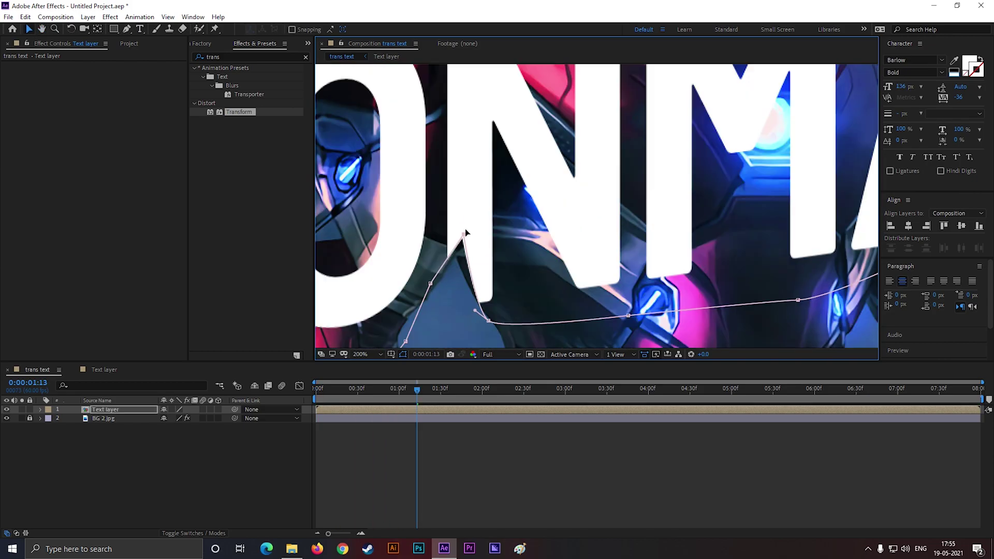
drag(466, 234, 454, 255)
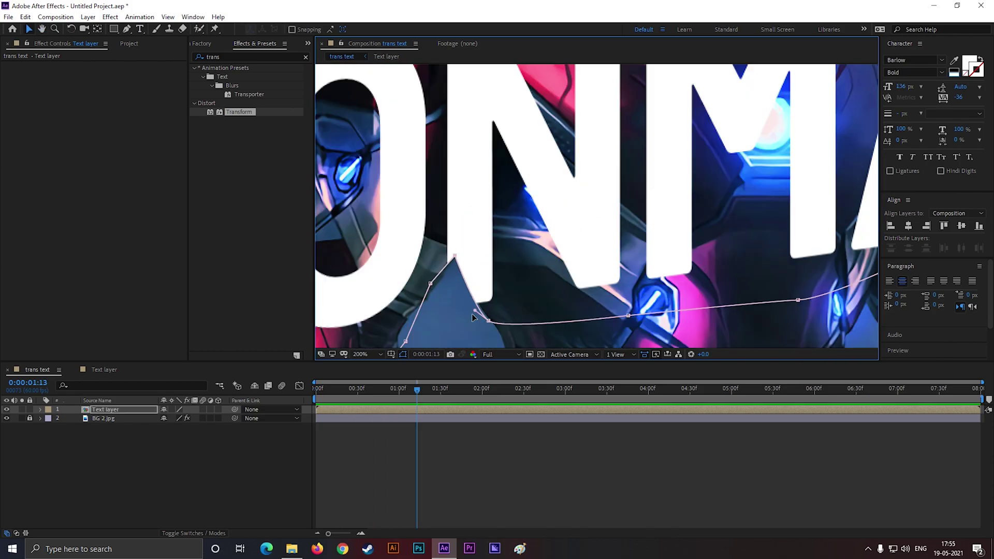
Set the Text layer's Mask 1 mode to Subtract so the letters pass behind Iron Man
click(132, 446)
click(40, 409)
click(46, 419)
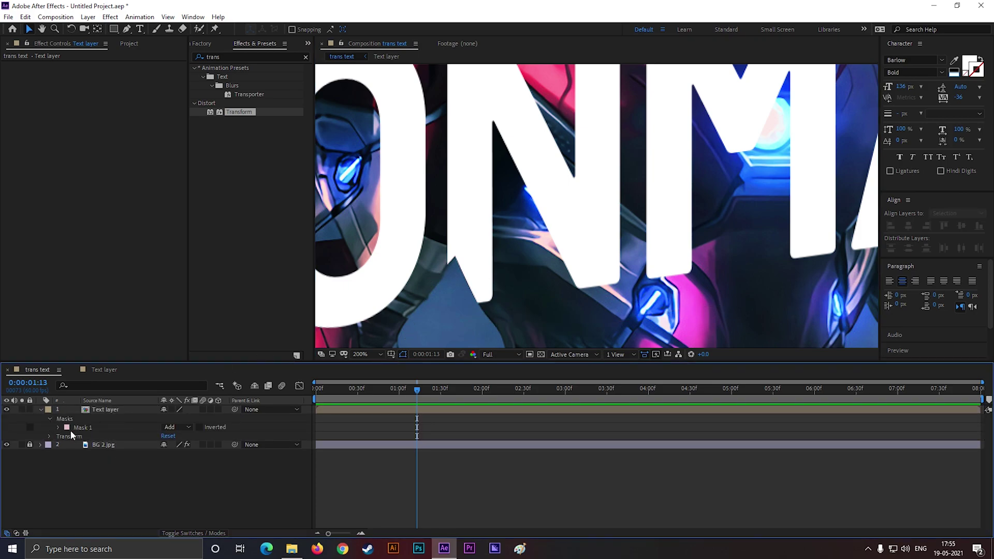
click(179, 427)
click(201, 458)
scroll(508, 219, down, 4)
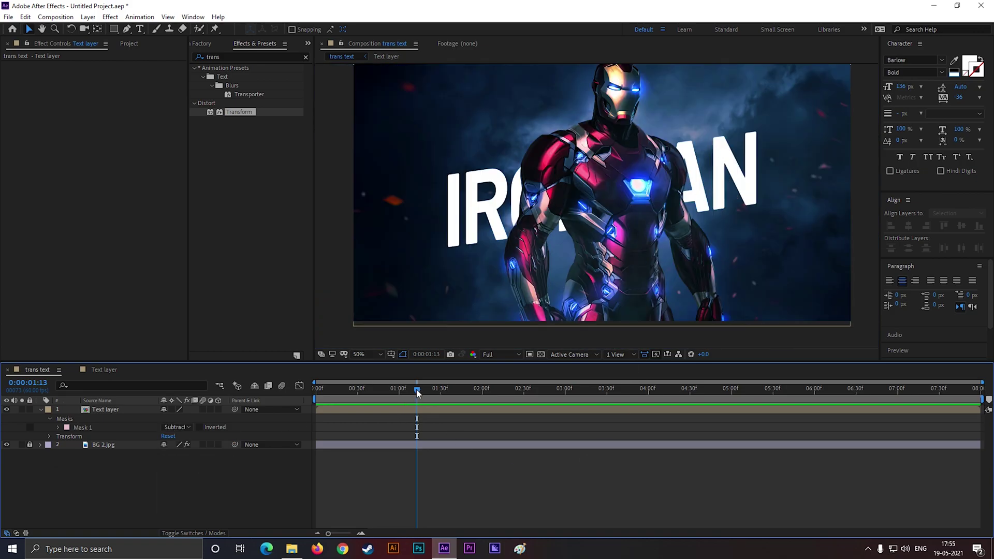
Animate the IRONMAN text's position in the Text layer composition from 2563, 552 at the start to 960, 552 at about one second, and preview it
drag(417, 389, 386, 389)
click(101, 370)
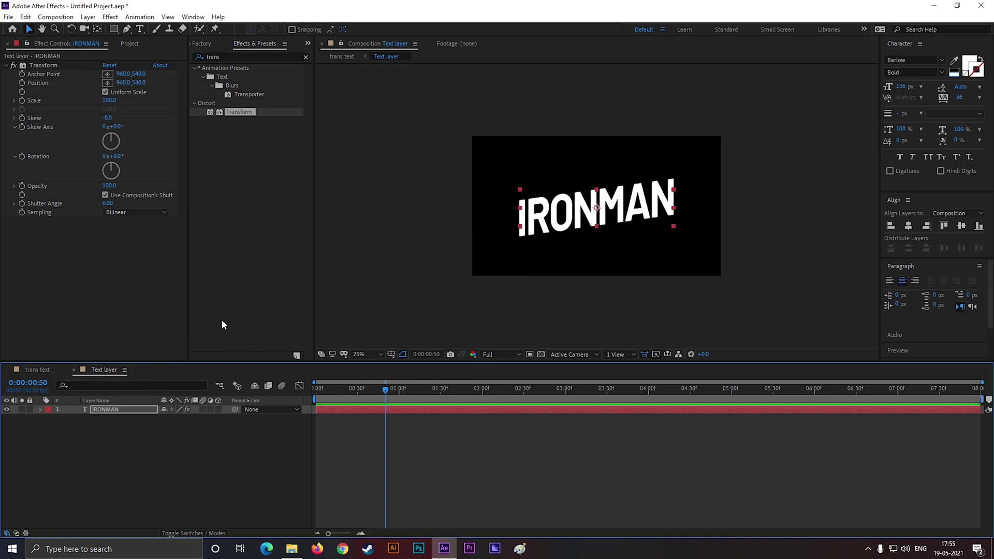
key(p)
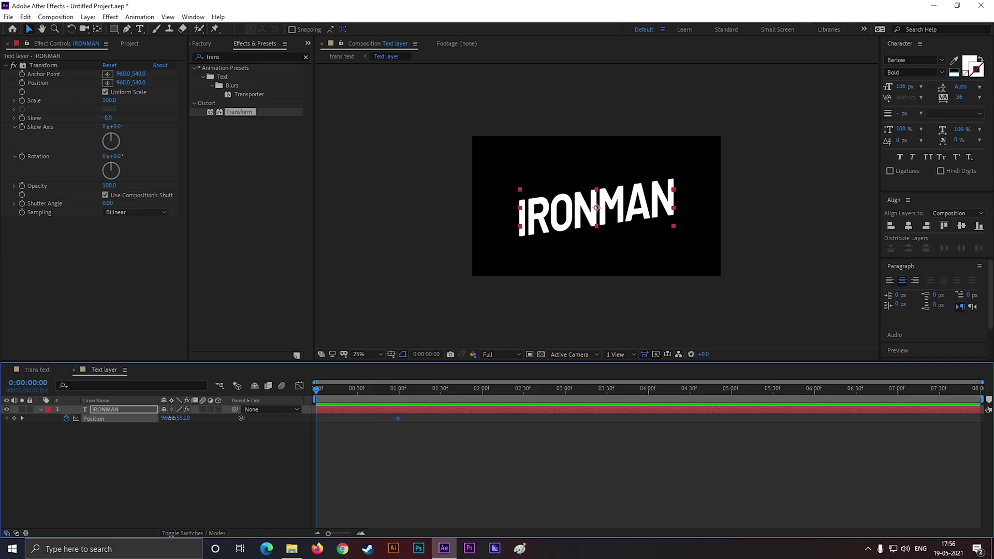
drag(171, 419, 913, 337)
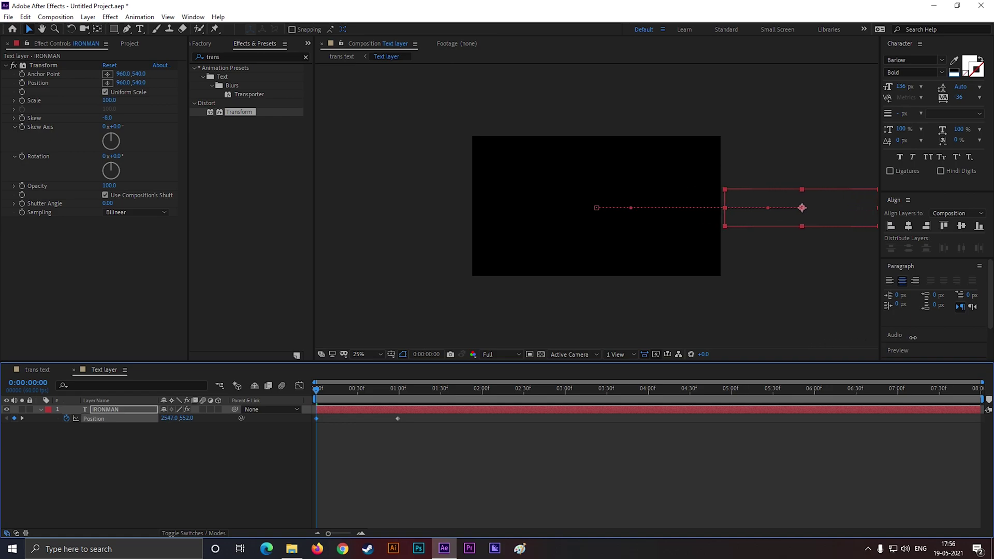
key(space)
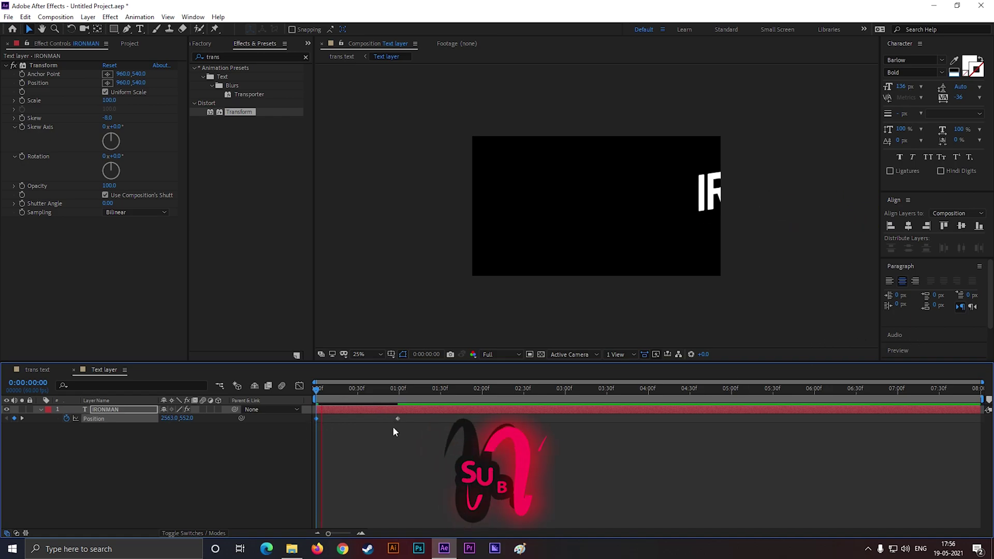
key(space)
drag(394, 392, 314, 398)
key(space)
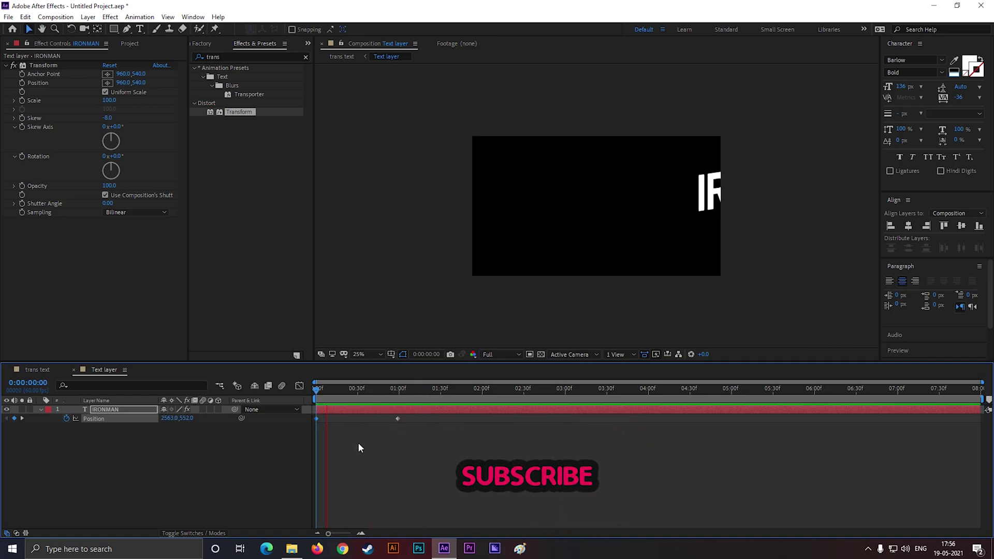
Apply Easy Ease to both position keyframes of the IRONMAN text
key(space)
drag(397, 444, 314, 414)
drag(417, 429, 296, 419)
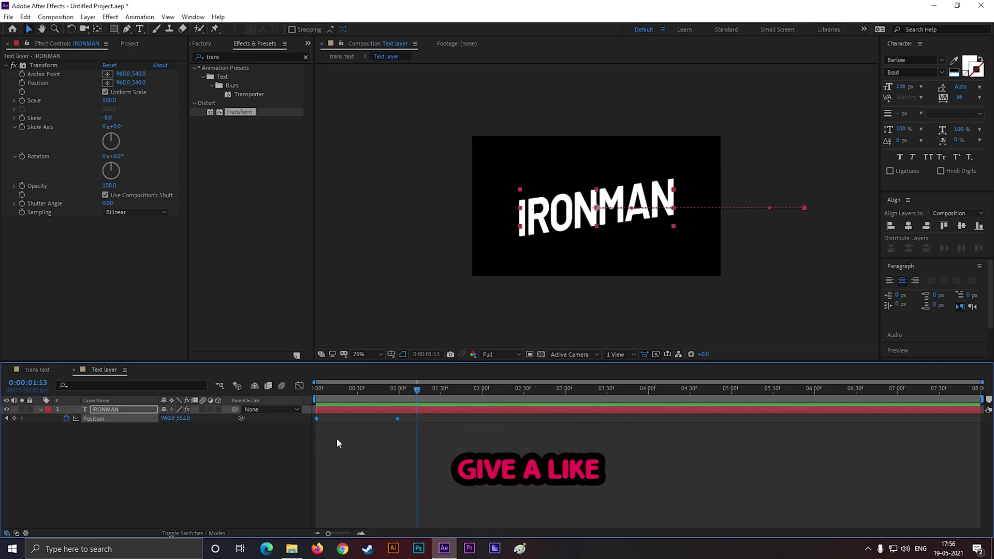
right_click(316, 419)
key(Escape)
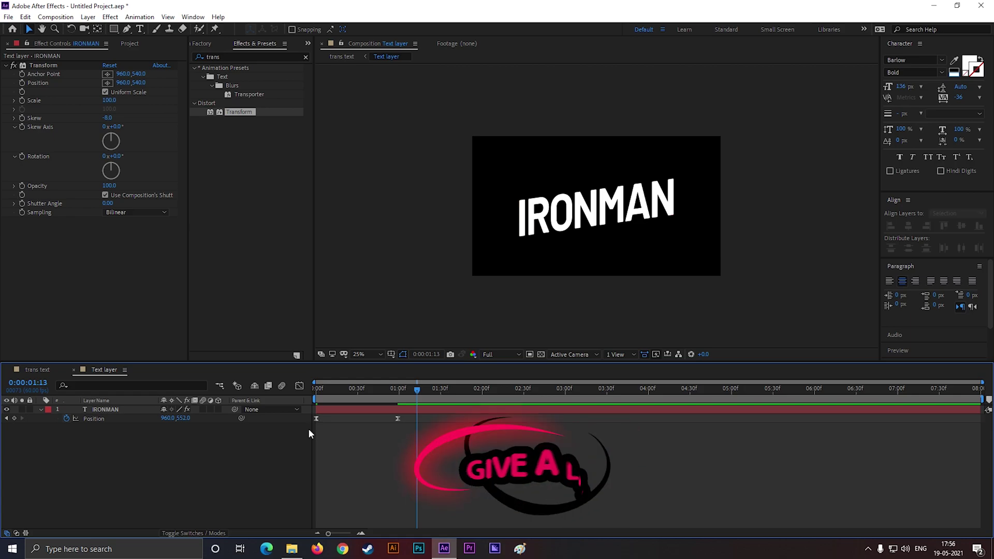
right_click(393, 418)
click(366, 483)
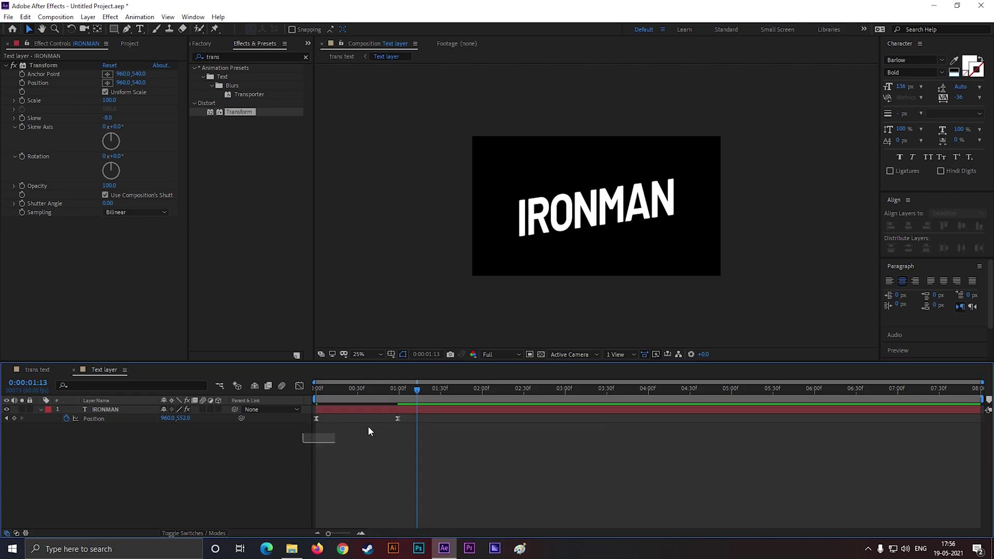
drag(369, 427, 397, 418)
right_click(396, 418)
mouse_move(456, 412)
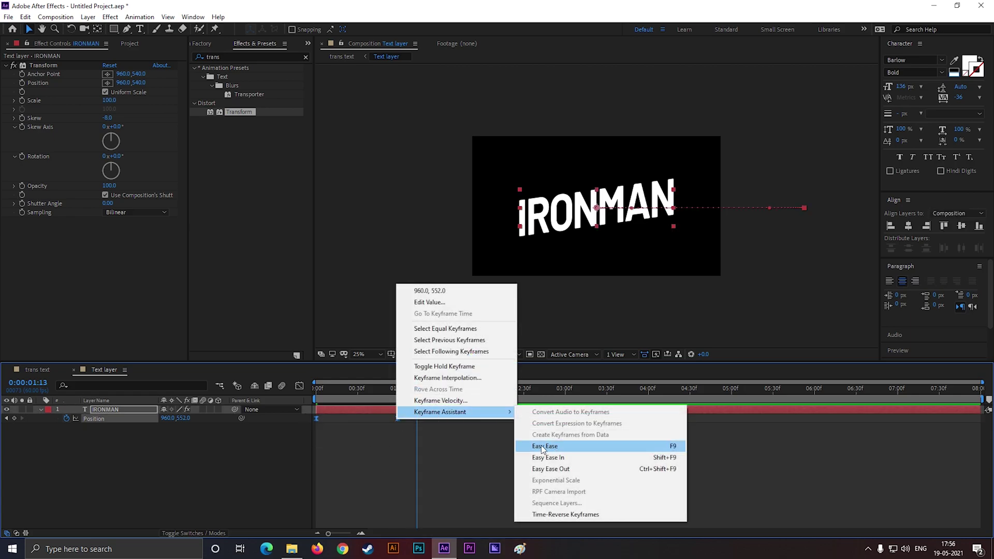
click(411, 446)
Reshape the position speed graph by extending the end keyframe's influence toward the start, so the text enters fast and slows gradually, and preview it
click(299, 386)
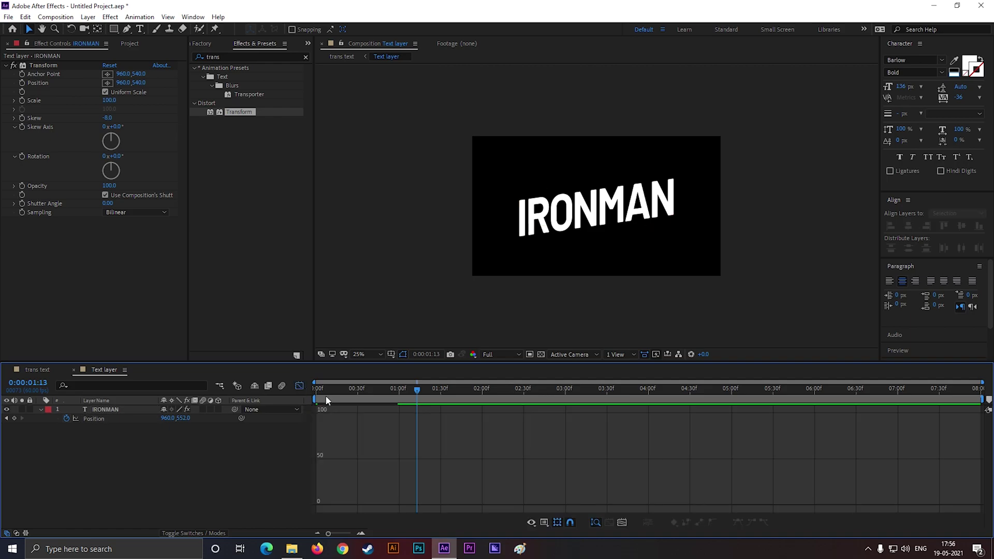
click(299, 387)
drag(406, 425, 303, 417)
click(299, 386)
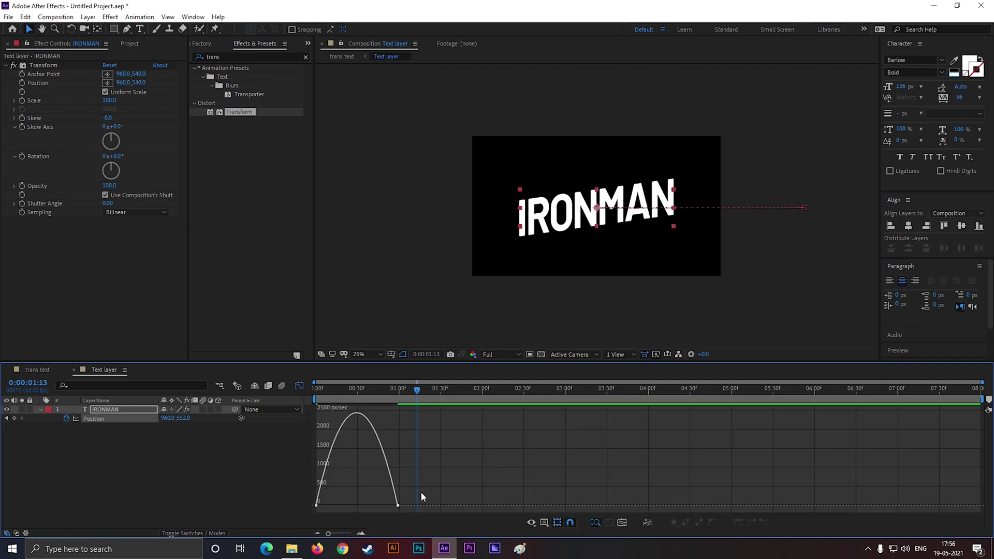
click(398, 505)
drag(385, 505, 347, 505)
drag(418, 388, 309, 407)
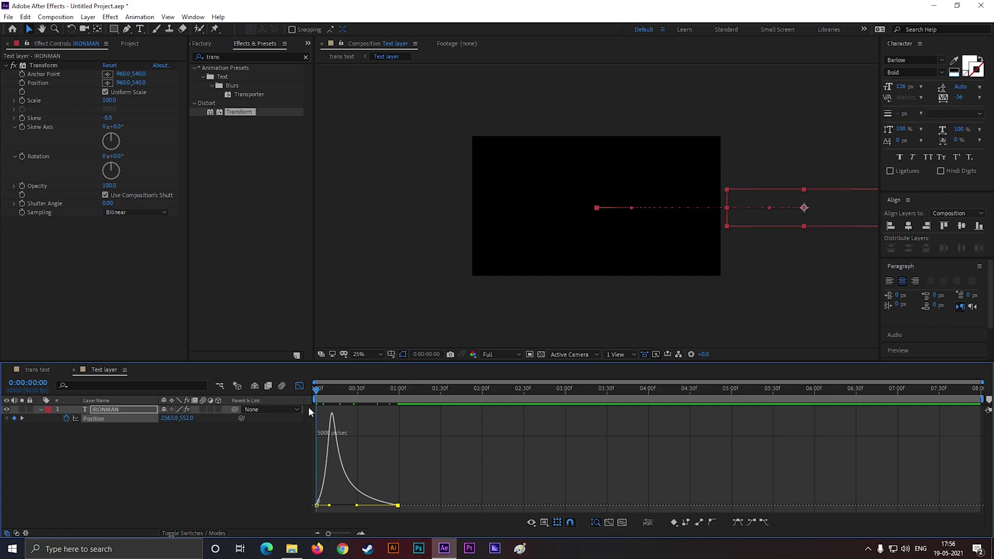
key(space)
click(299, 386)
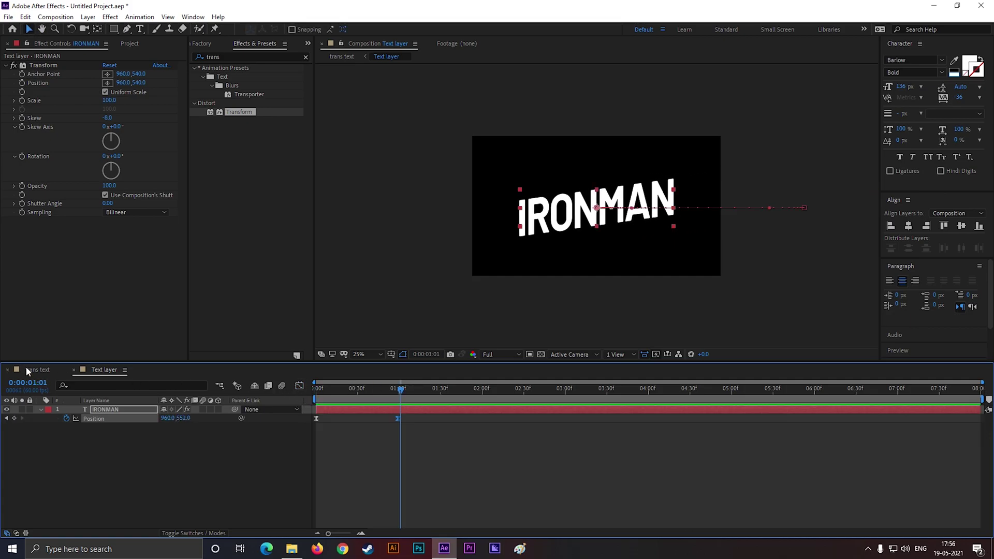
Preview the eased lettering behind Iron Man in the trans text composition from the beginning
click(29, 370)
key(Home)
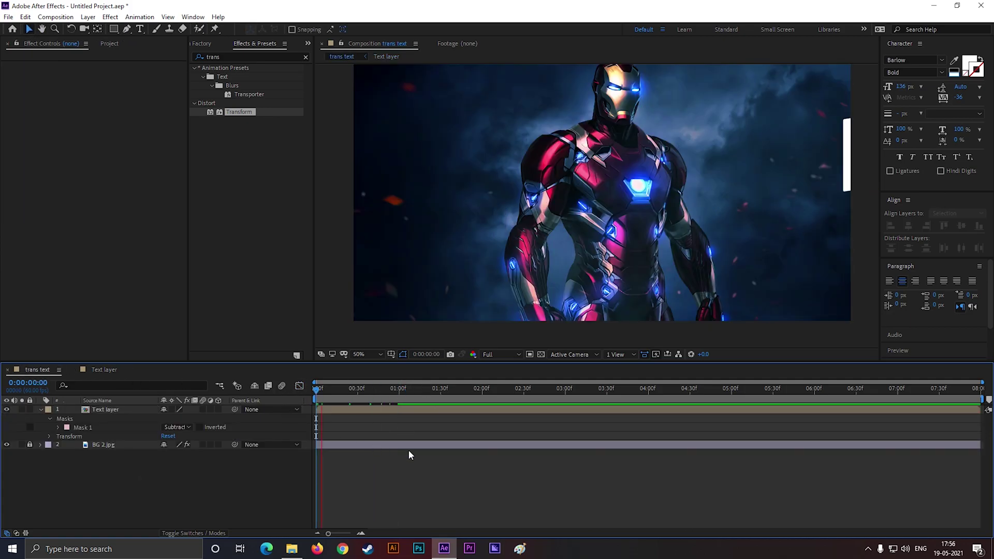
key(space)
scroll(563, 213, down, 2)
scroll(563, 213, up, 2)
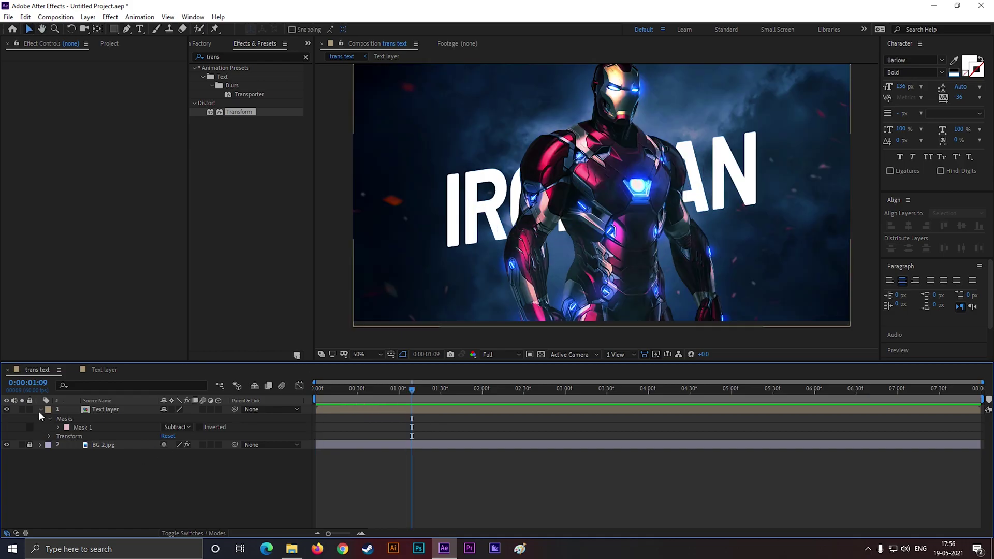
Duplicate the Text layer composition among the project items
click(108, 44)
click(36, 208)
click(21, 169)
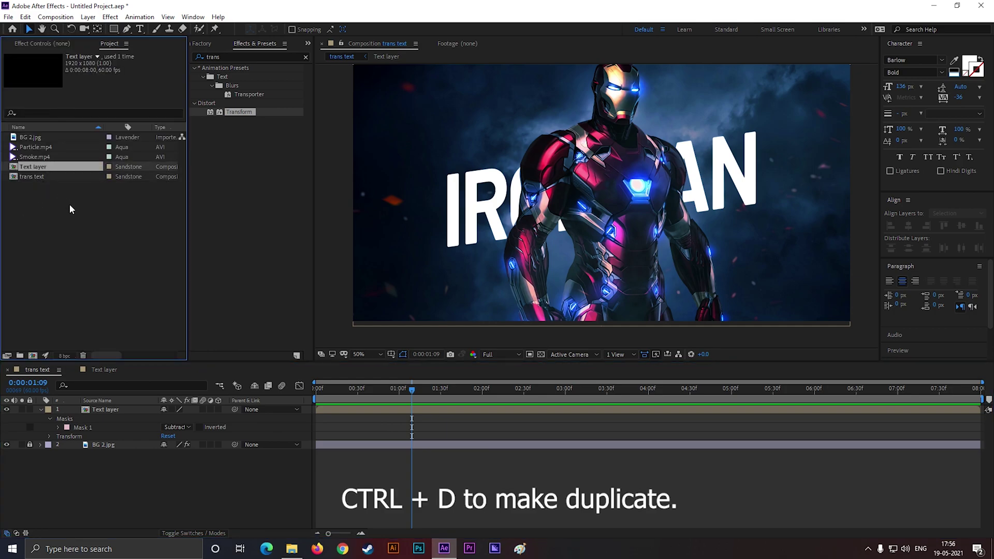
key(ctrl+d)
Add the duplicated composition above the Text layer in trans text and rename the new layer Text layer stroke
drag(40, 177, 116, 408)
right_click(117, 412)
click(216, 402)
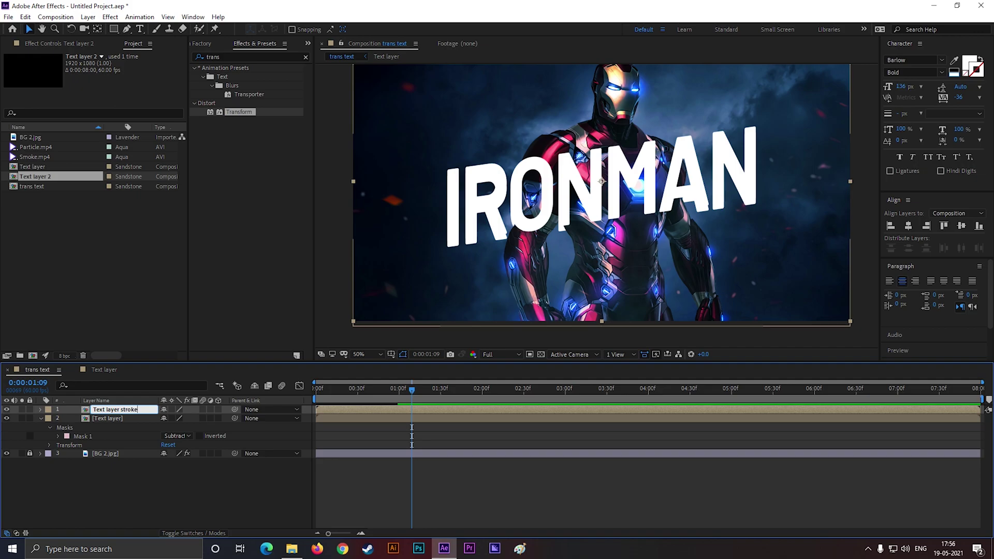
click(146, 487)
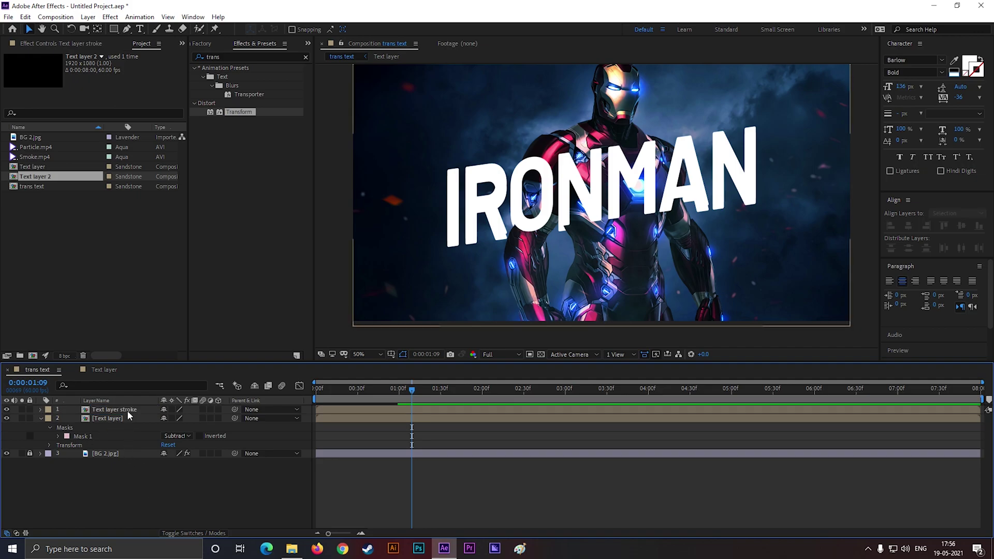
Move the Text layer stroke layer slightly down so its letters line up exactly with the Text layer beneath
click(128, 411)
scroll(595, 218, up, 2)
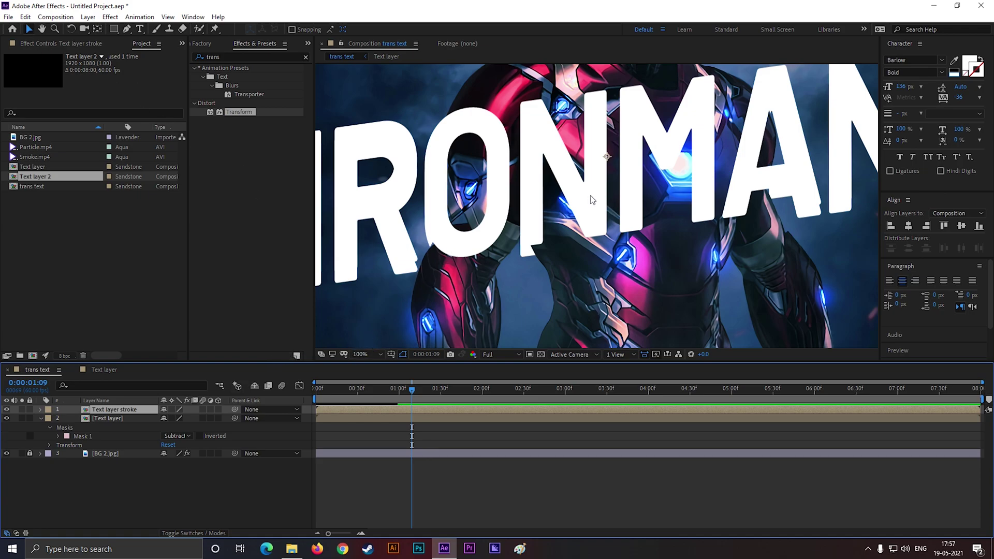
drag(592, 200, 593, 210)
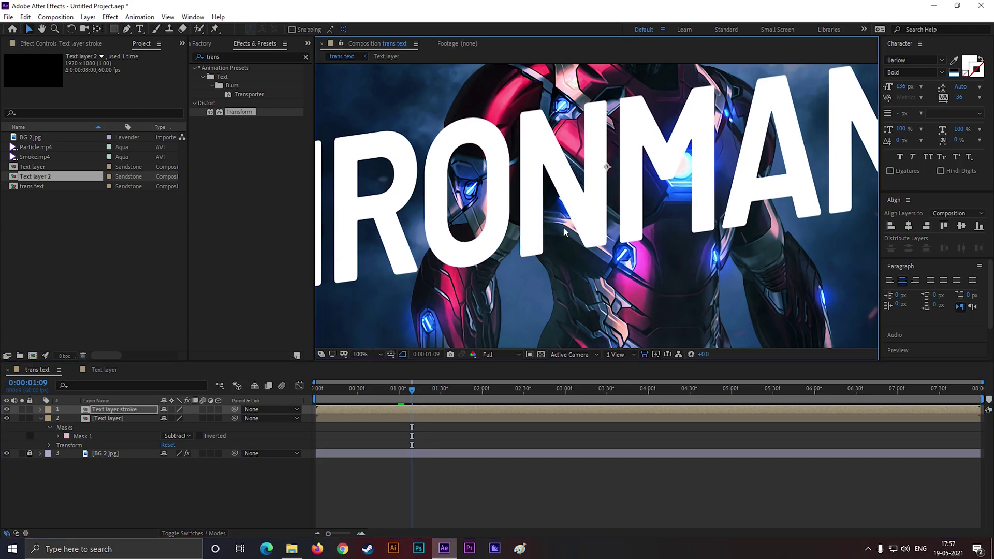
scroll(533, 252, down, 1)
scroll(563, 226, up, 1)
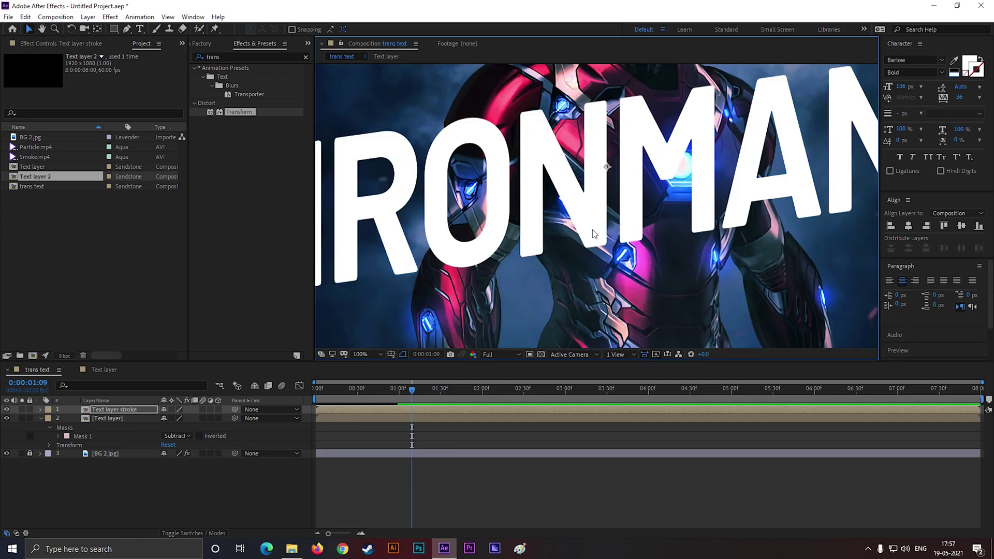
key(ctrl+z)
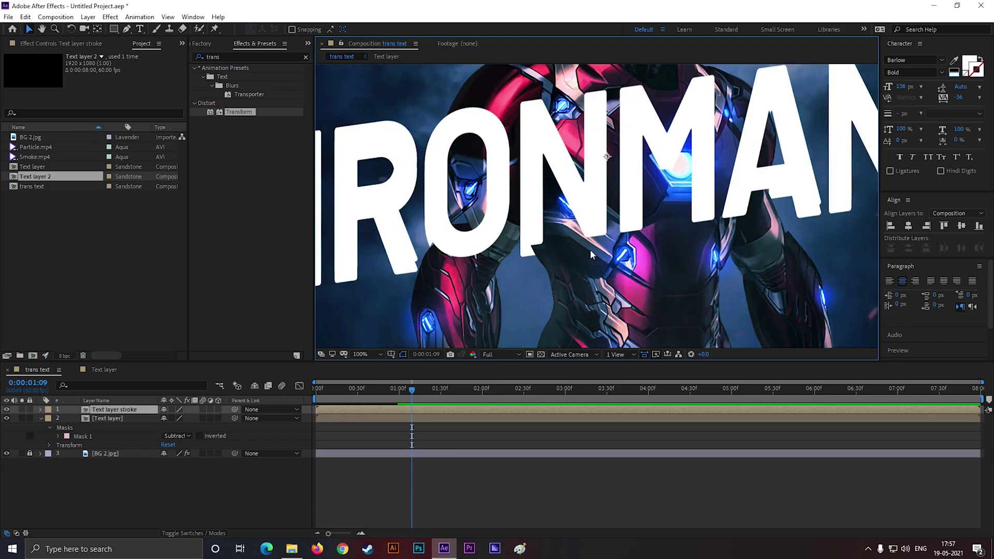
scroll(591, 249, up, 1)
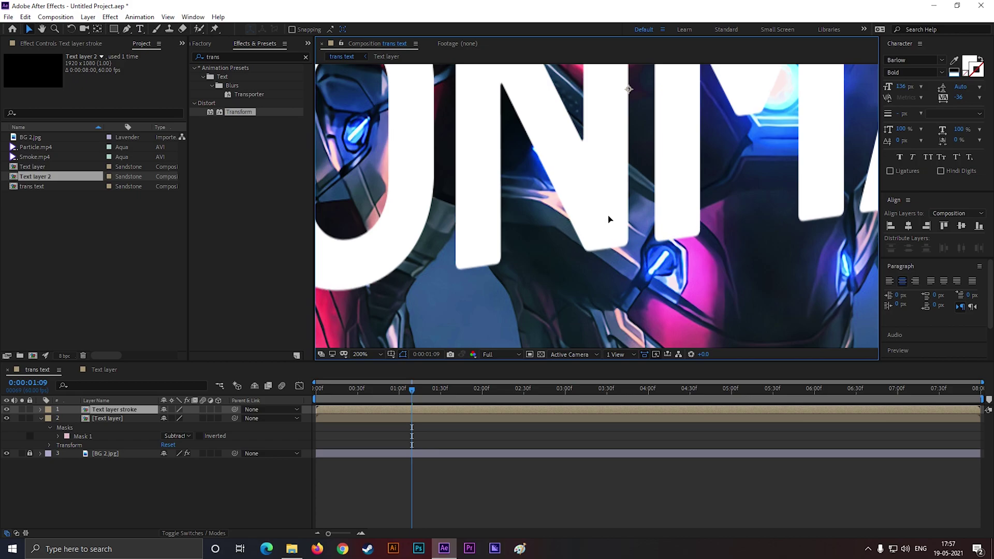
scroll(539, 280, down, 2)
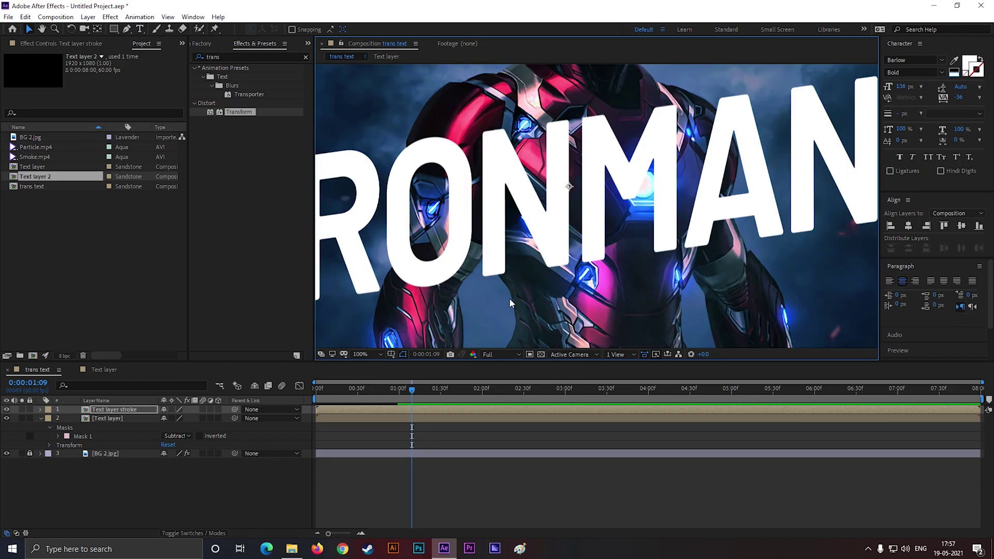
drag(536, 294, 566, 232)
click(164, 532)
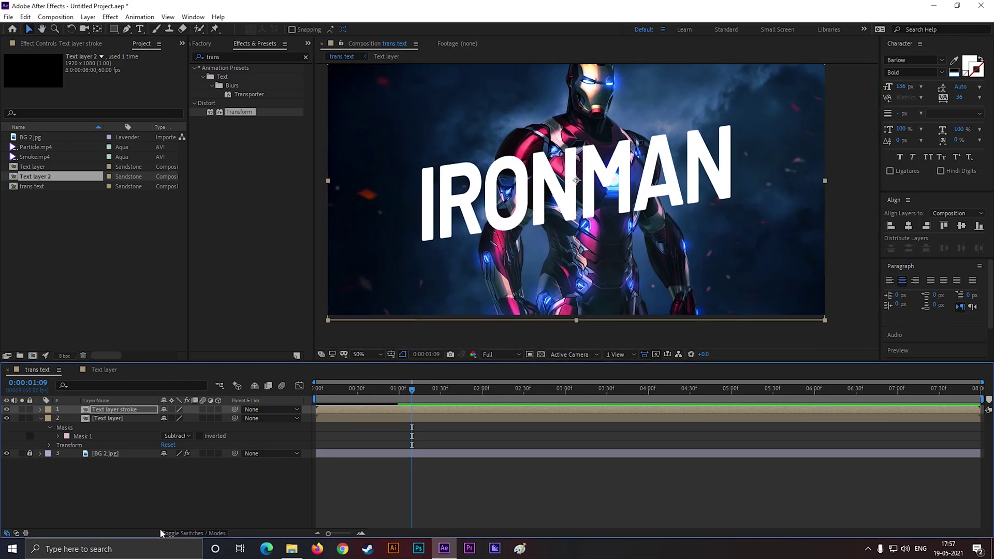
click(197, 533)
click(199, 527)
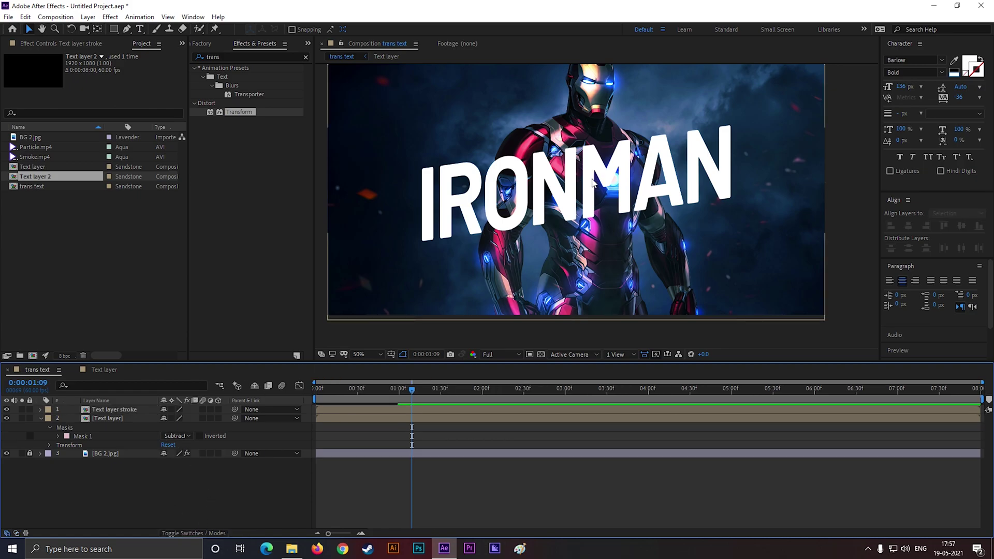
Inside the Text layer stroke composition, give the IRONMAN text no fill and a white 2 px stroke
click(120, 410)
double_click(120, 410)
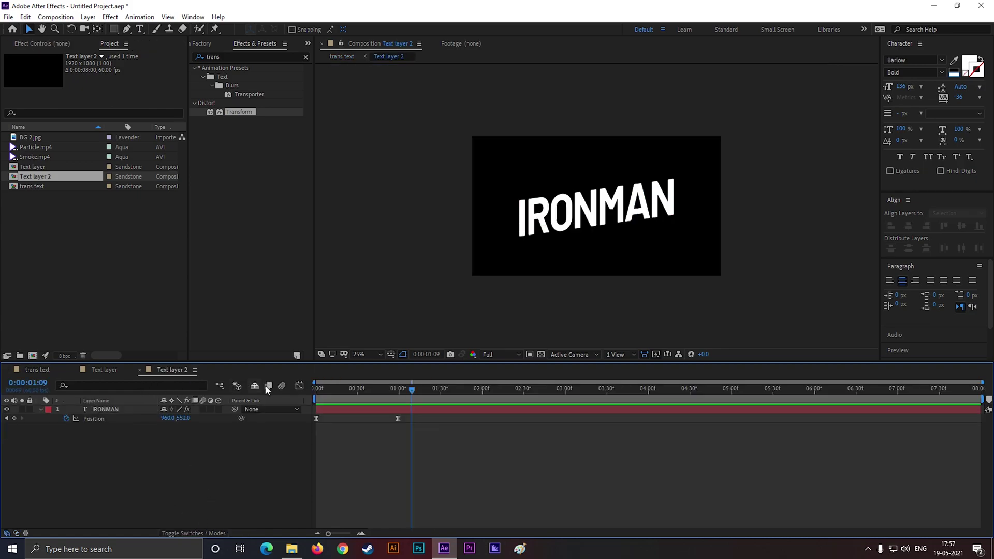
click(968, 61)
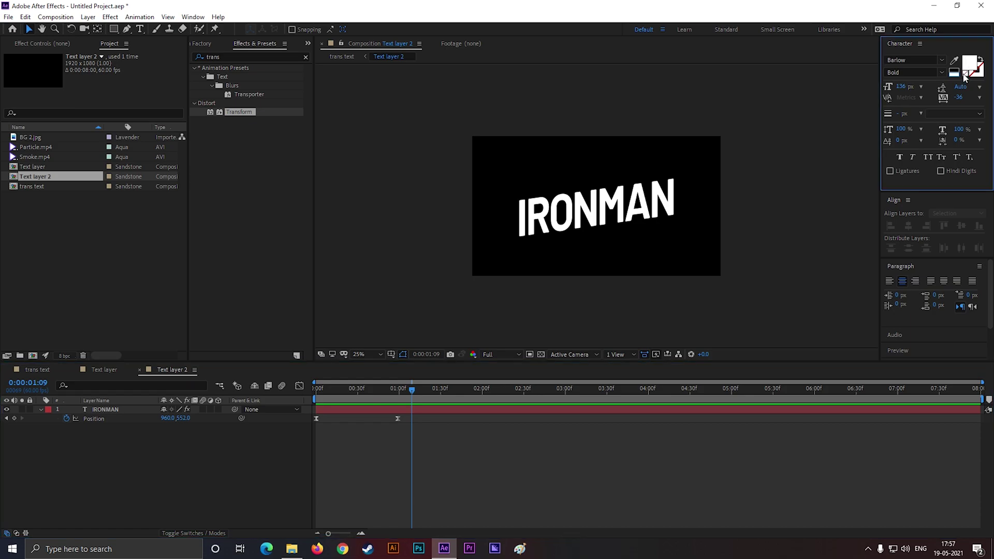
click(965, 73)
click(635, 218)
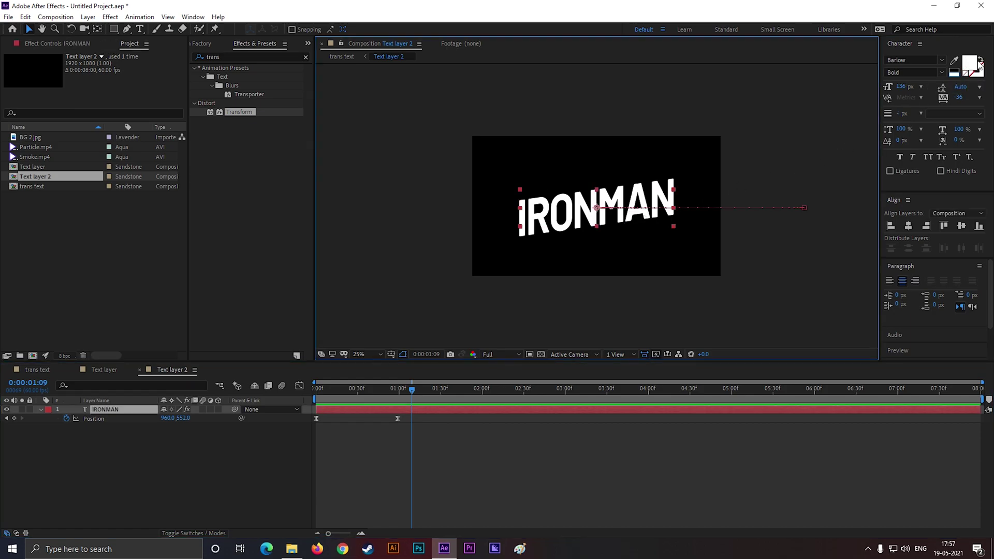
click(967, 75)
click(576, 281)
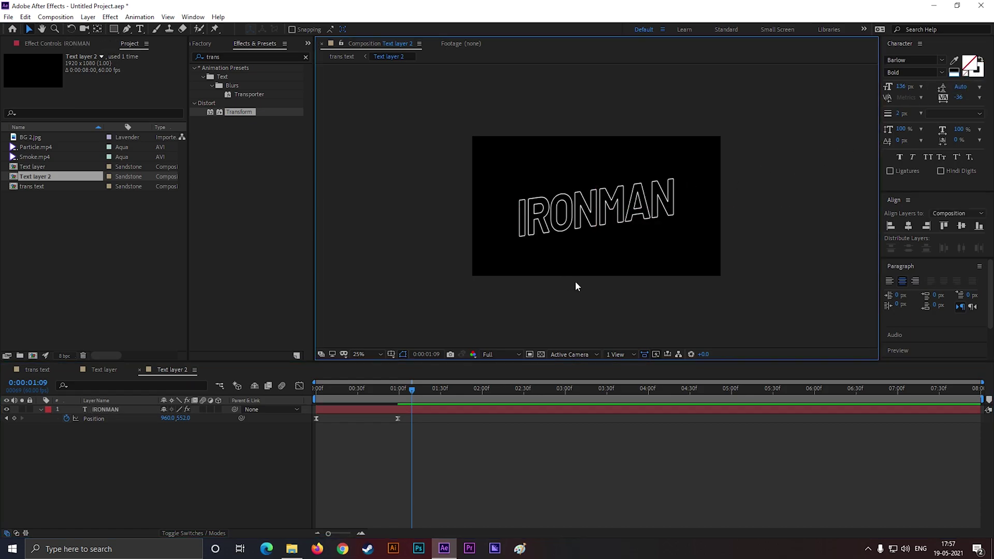
scroll(569, 222, up, 2)
Preview the outlined lettering over Iron Man in the trans text composition from the beginning
click(38, 370)
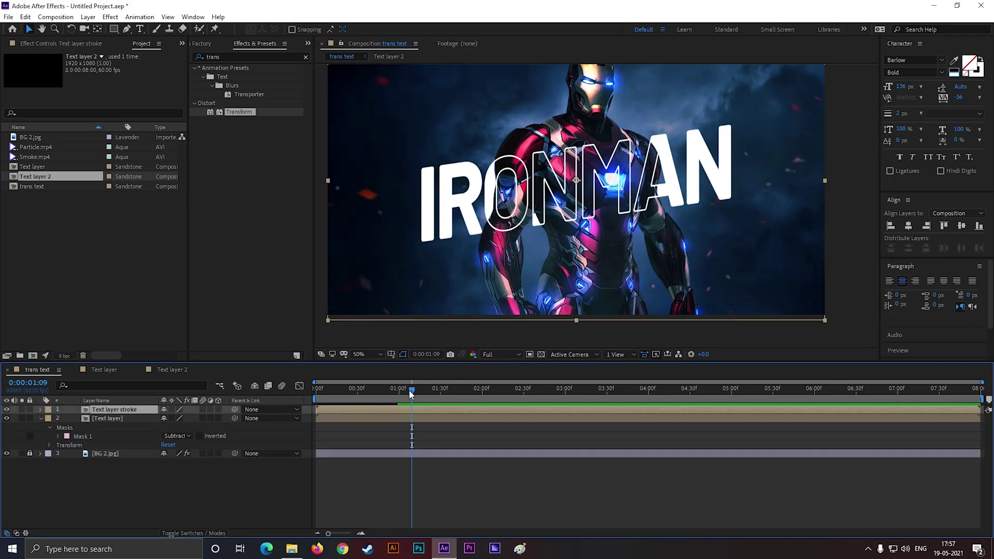
drag(412, 391, 313, 413)
key(space)
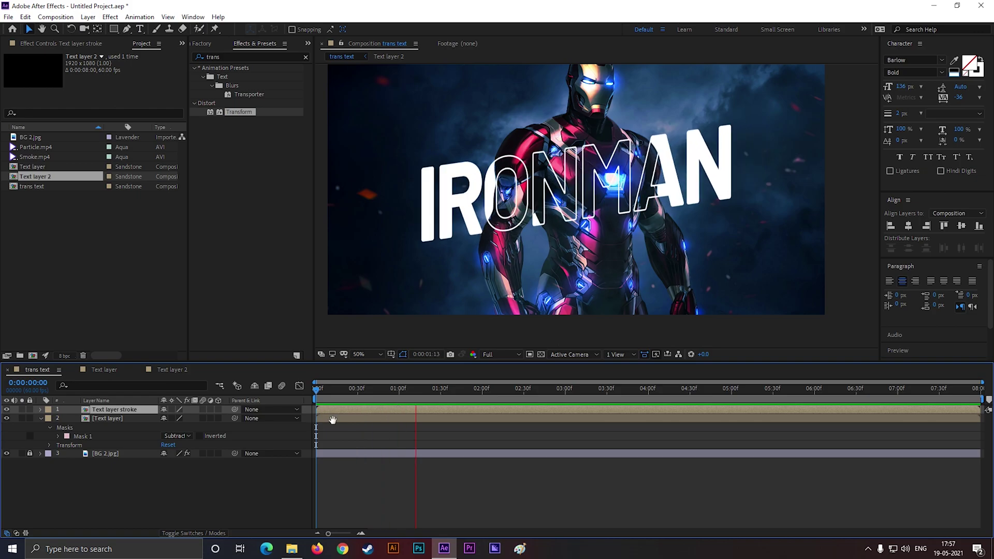
key(space)
drag(432, 391, 362, 403)
Apply the Gradient Ramp effect to the IRONMAN text in the original Text layer composition
click(117, 410)
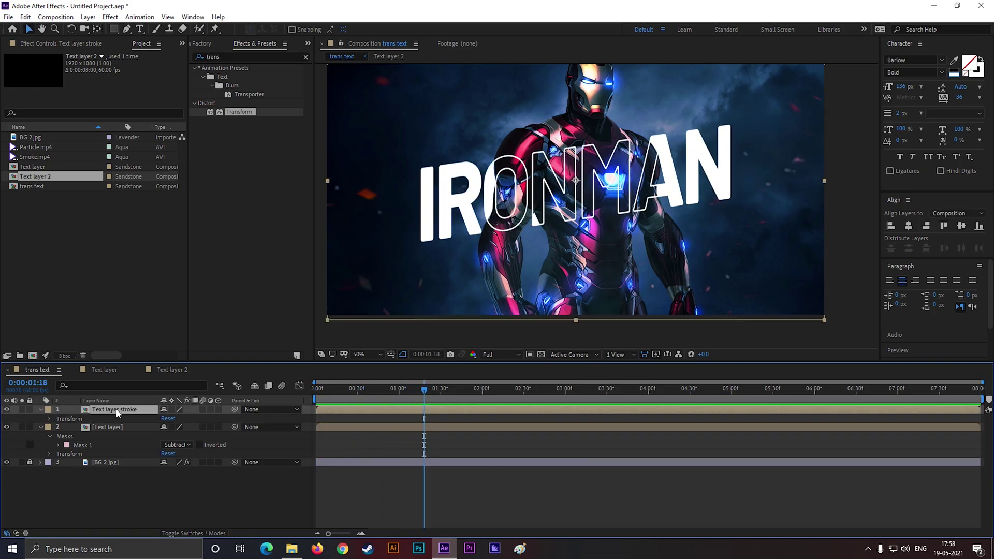
click(102, 370)
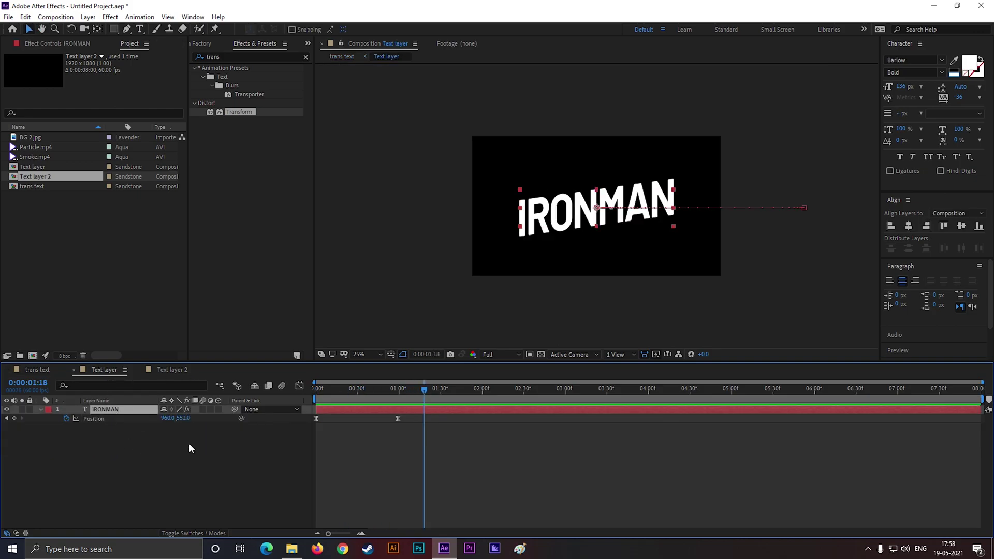
click(233, 57)
text(grad)
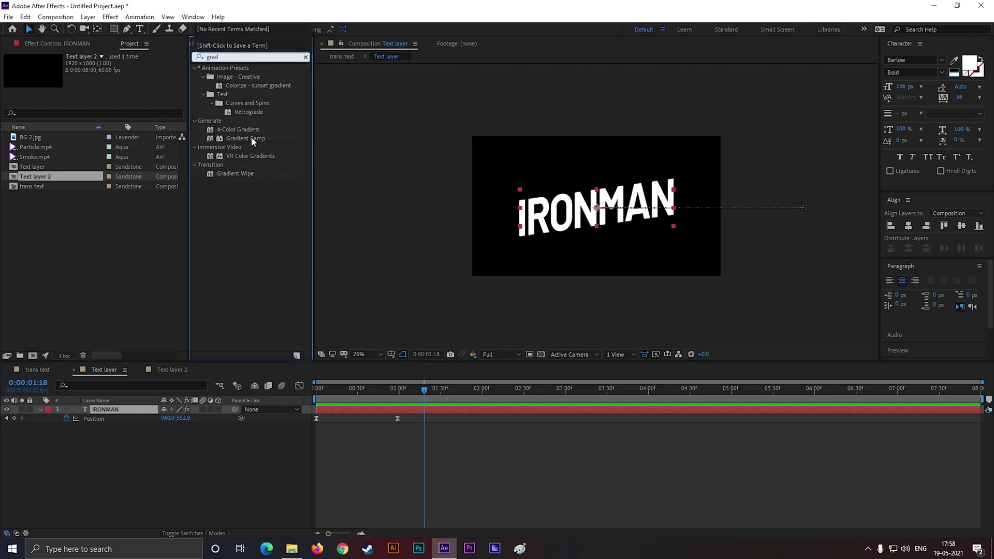
click(250, 138)
drag(249, 139, 122, 413)
Set the Gradient Ramp's start color to bright red and keep white as its end color
click(107, 238)
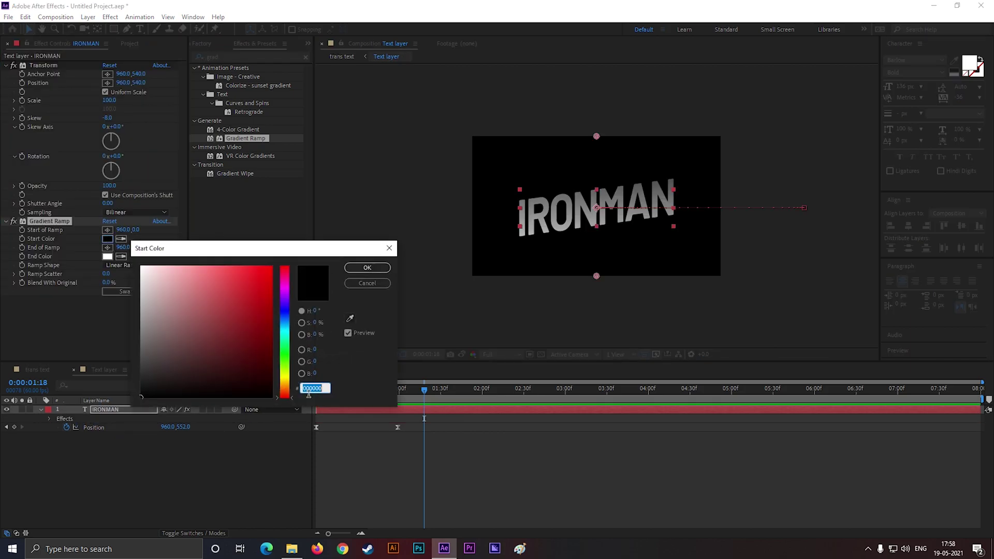
drag(265, 308, 274, 274)
click(367, 267)
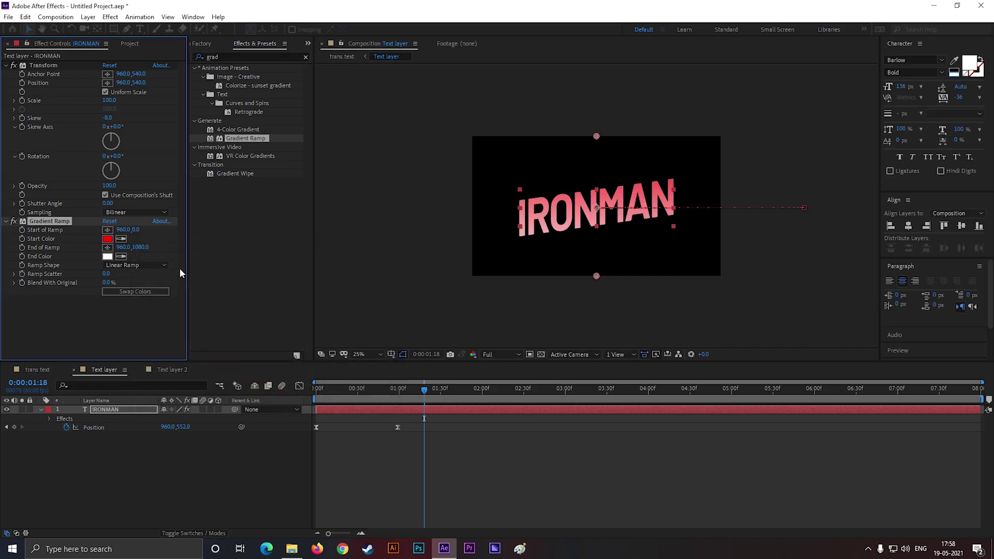
click(108, 256)
click(367, 267)
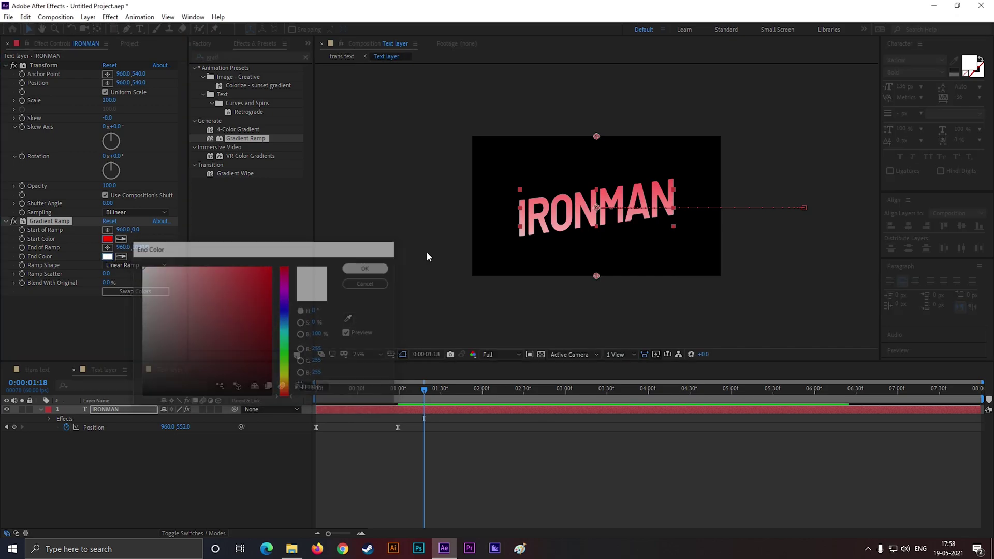
Move the start of the ramp to about 904, 312 just above the letters and its end to about 944, 780 just below them
drag(596, 136, 581, 177)
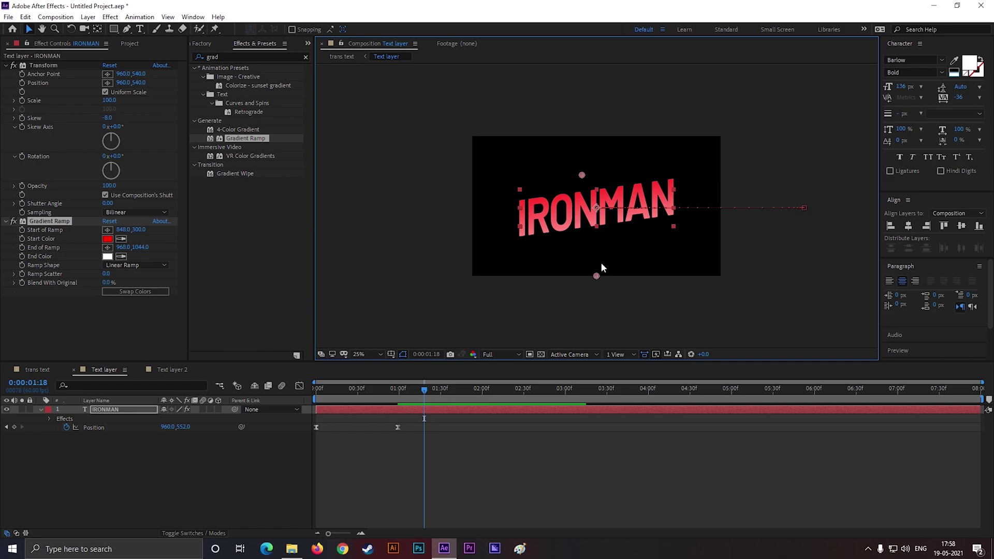
drag(596, 276, 595, 239)
drag(588, 178, 587, 178)
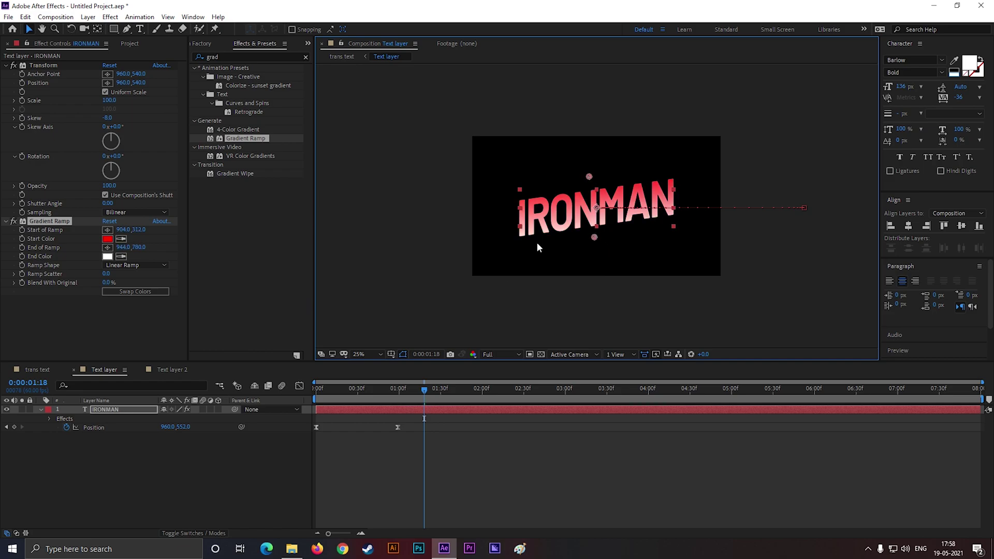
Copy the Gradient Ramp from the Text layer composition onto the outlined IRONMAN text in Text layer 2 and swap its start and end colors
click(95, 443)
click(49, 221)
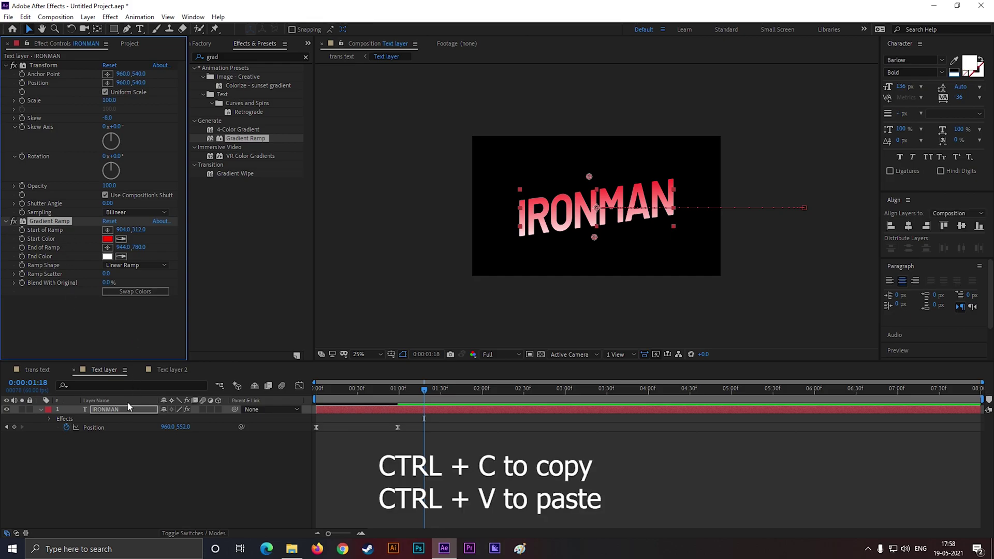
click(167, 374)
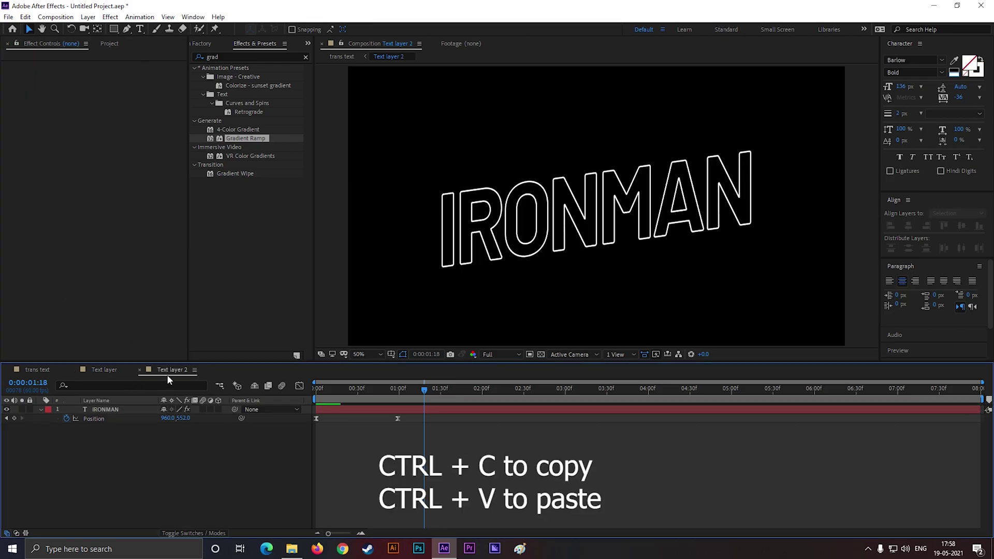
click(99, 409)
key(ctrl+v)
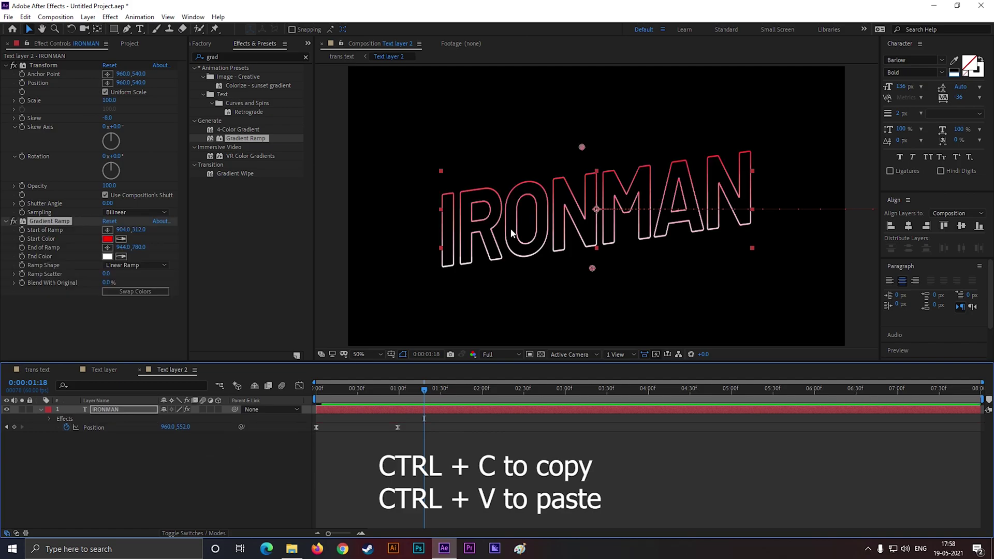
click(135, 291)
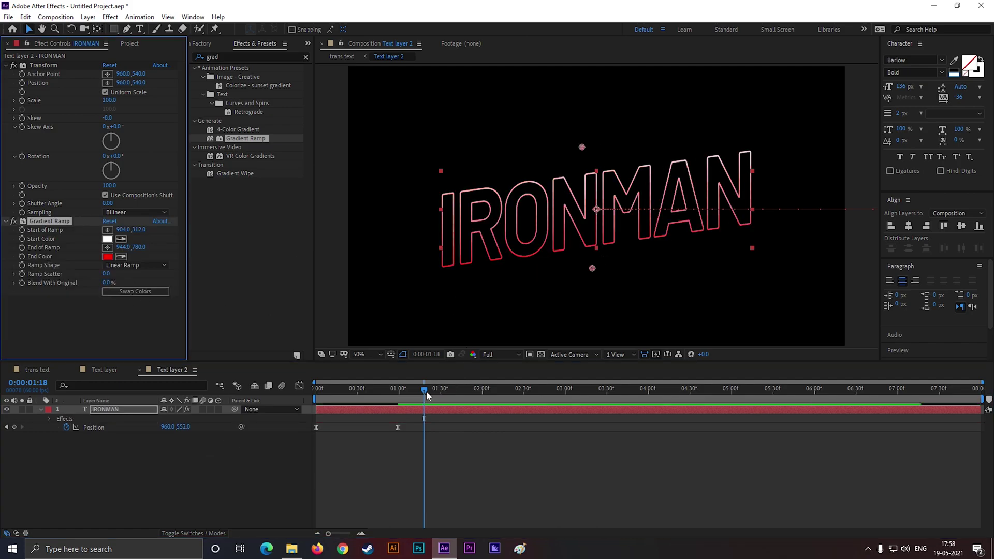
Preview the gradient lettering over Iron Man in the trans text composition
drag(424, 392, 349, 394)
click(37, 371)
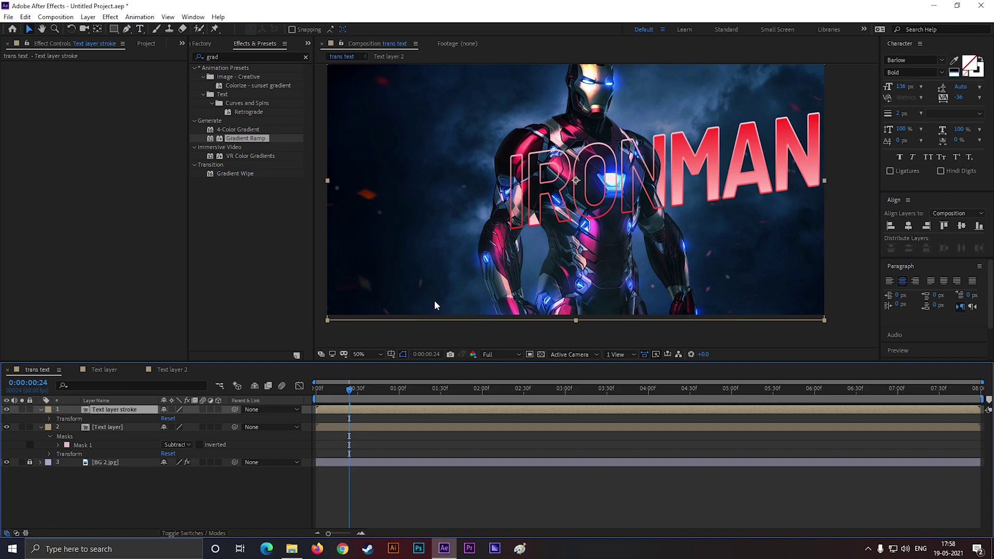
scroll(435, 302, down, 2)
key(space)
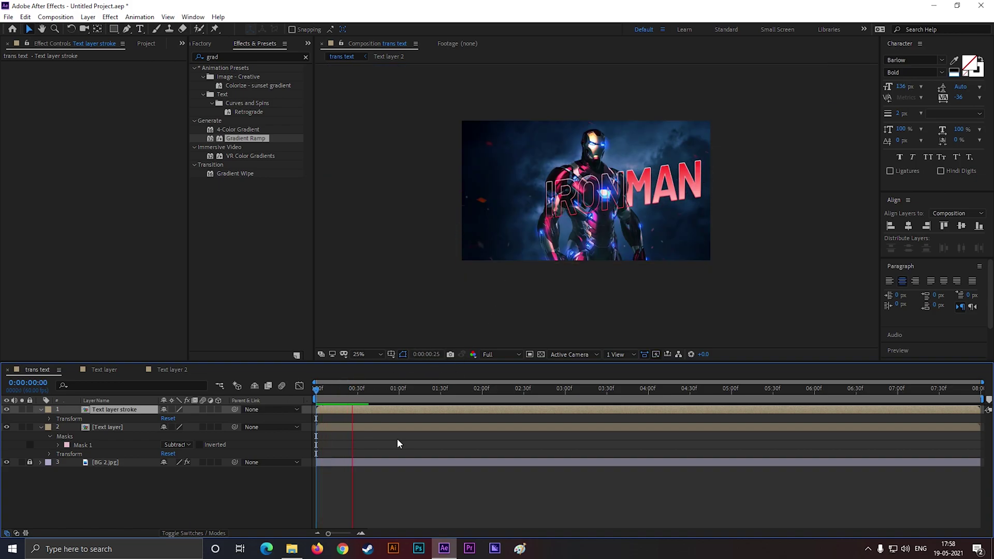
key(space)
scroll(625, 222, up, 2)
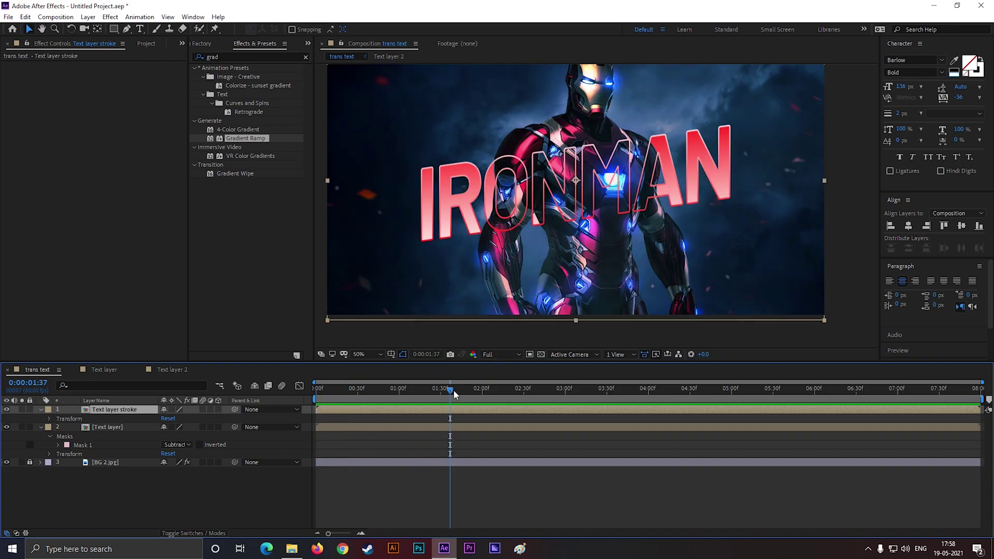
mouse_move(454, 394)
mouse_down()
mouse_move(406, 400)
mouse_move(436, 400)
mouse_up()
Collapse the expanded properties of the two text composition layers in the trans text timeline
click(173, 492)
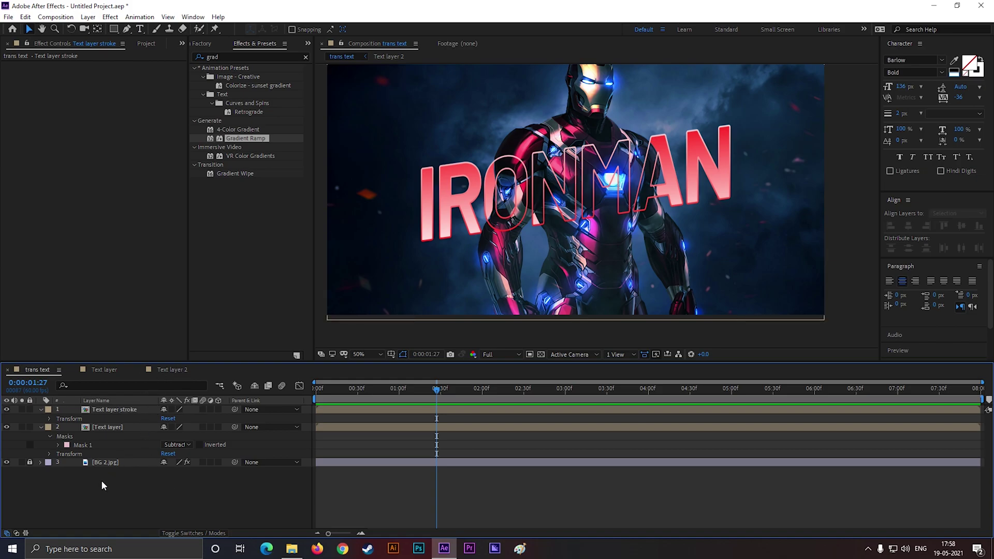
click(68, 429)
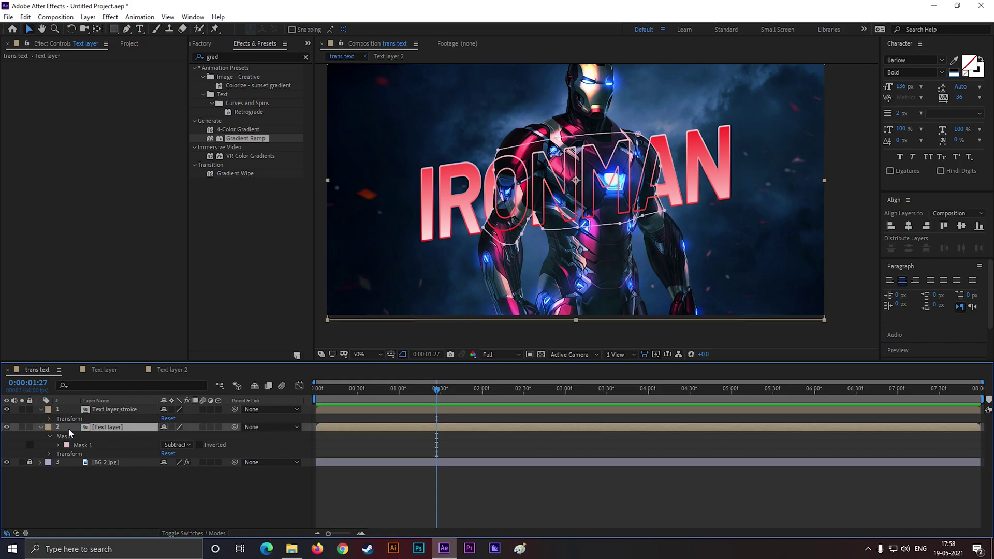
click(40, 427)
click(41, 410)
click(137, 471)
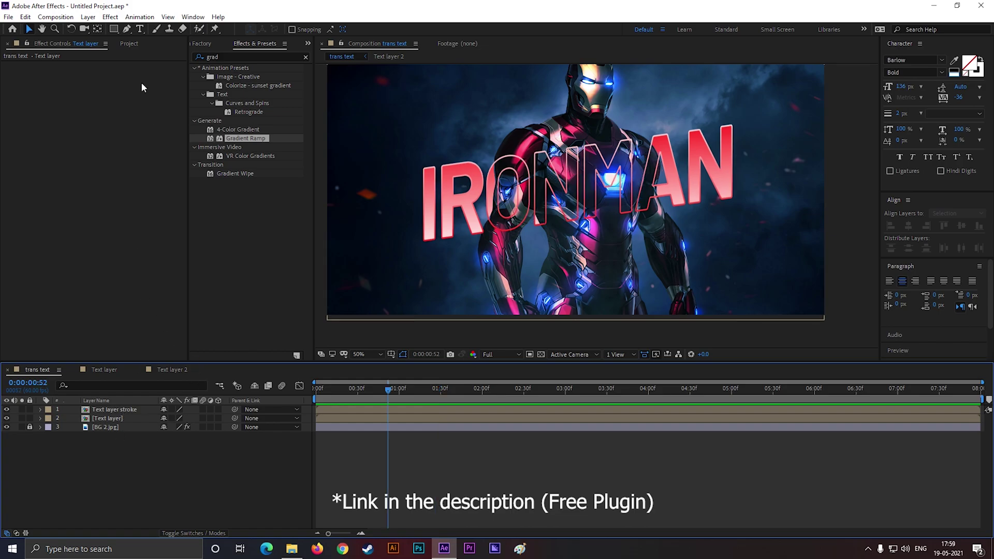
Create a 1920 × 1080, 60 fps, 8-second composition named saber
click(129, 43)
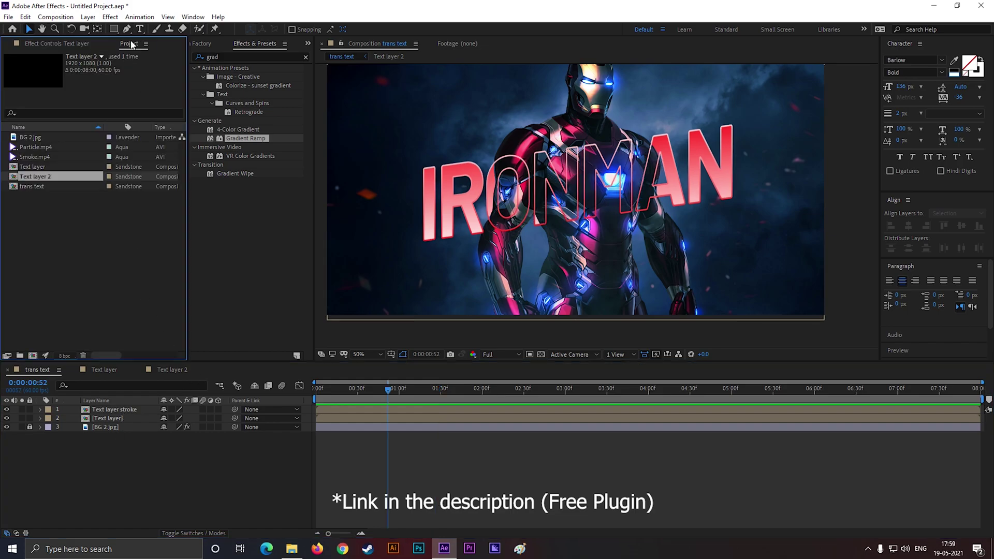
click(34, 357)
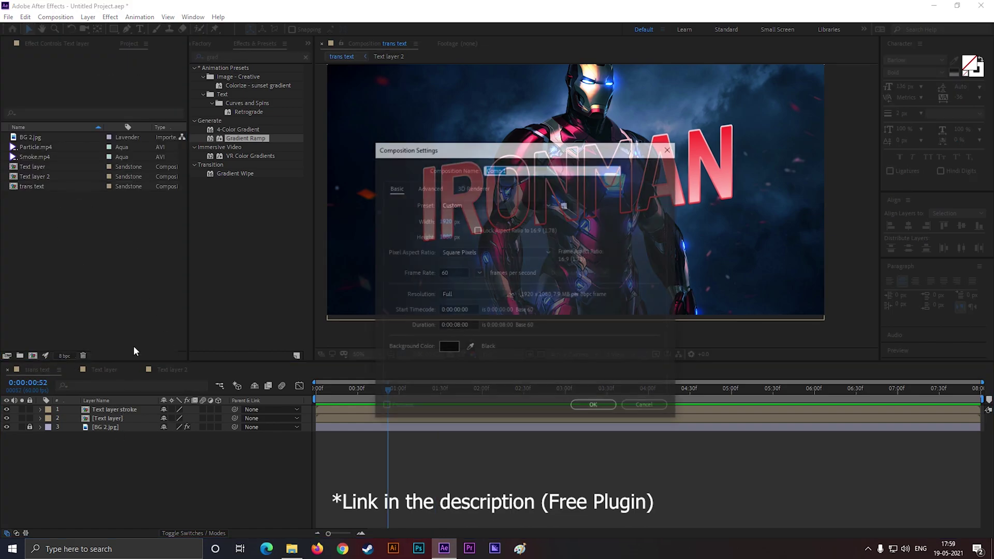
text(saber)
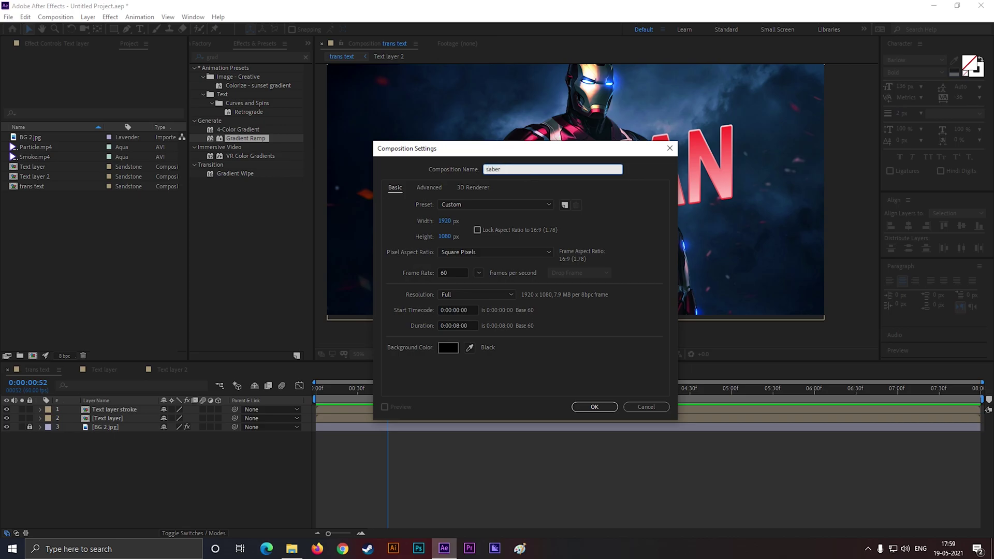
key(Return)
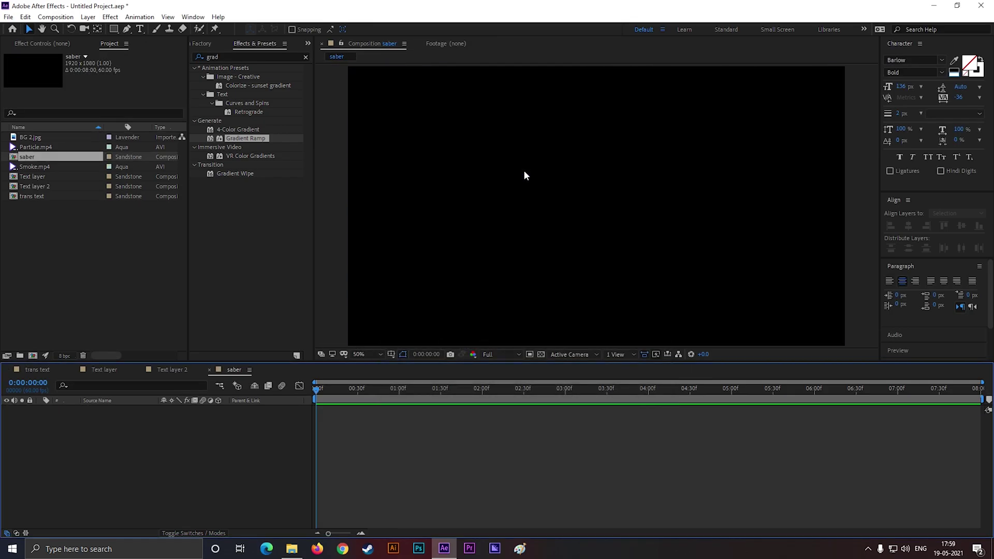
Copy the IRONMAN text layer from the Text layer composition into the saber composition and move to frame 0:00:00:39
click(105, 370)
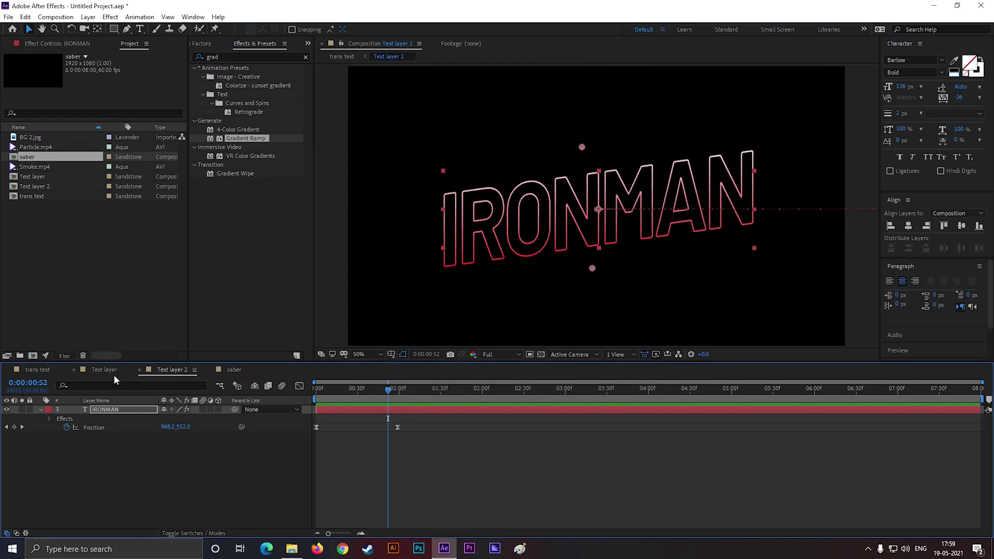
click(108, 405)
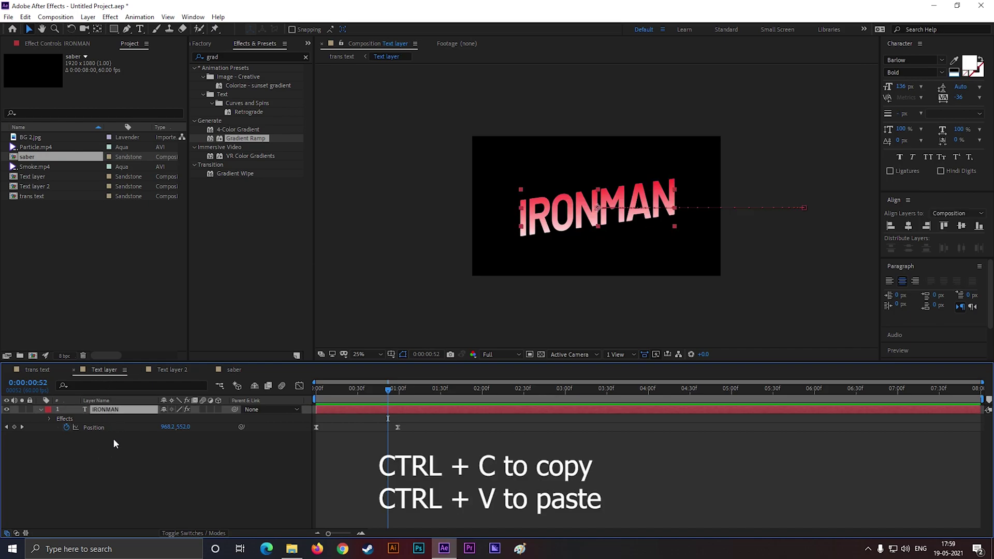
click(241, 371)
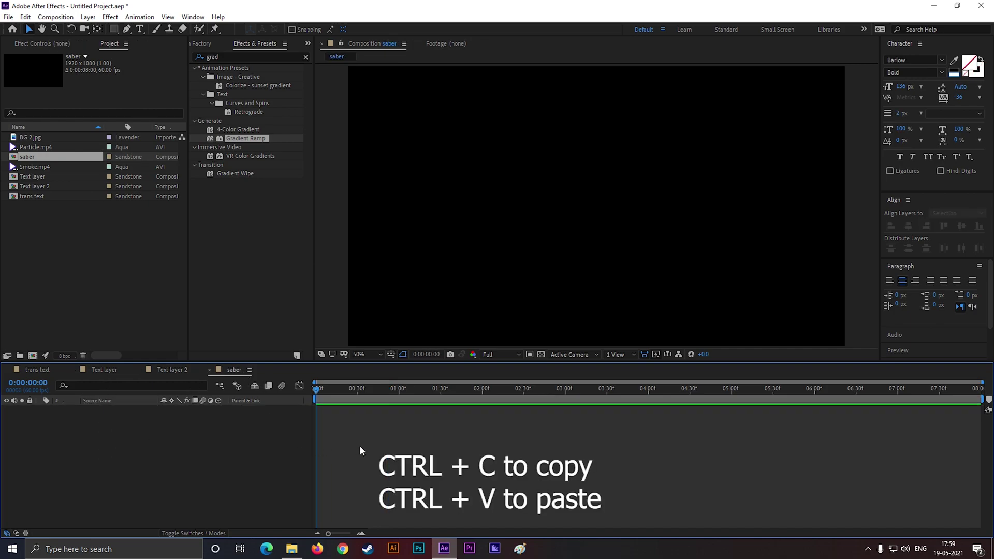
key(ctrl+v)
drag(318, 390, 370, 392)
Add a black (000000) solid of 1920 × 1080 px to the saber composition and place it below the IRONMAN text
right_click(157, 455)
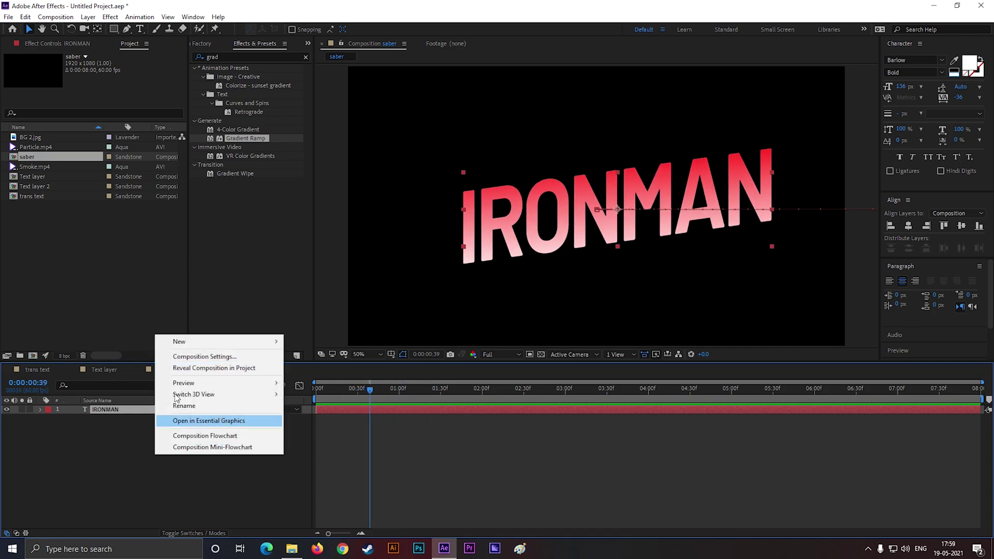
mouse_move(188, 343)
click(319, 367)
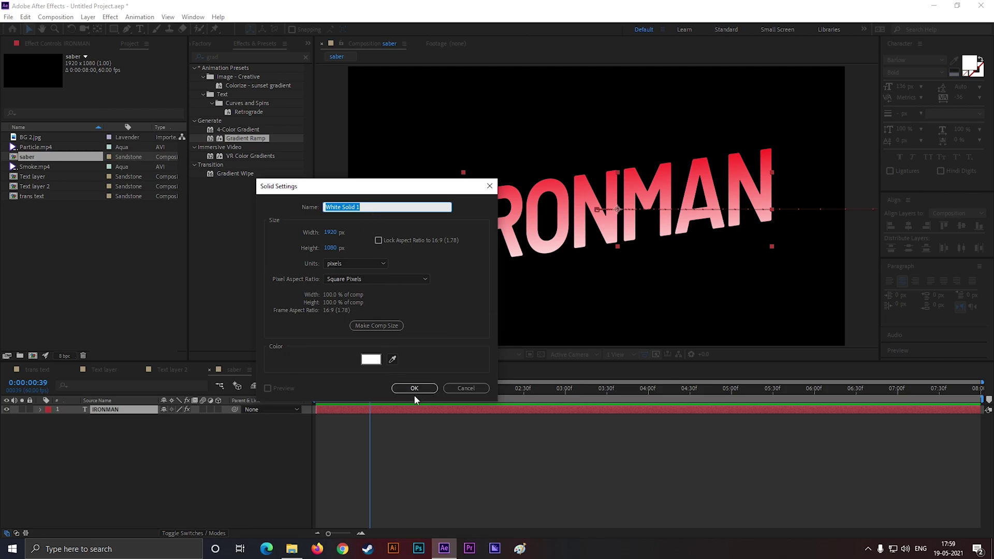
click(374, 355)
drag(270, 349, 288, 397)
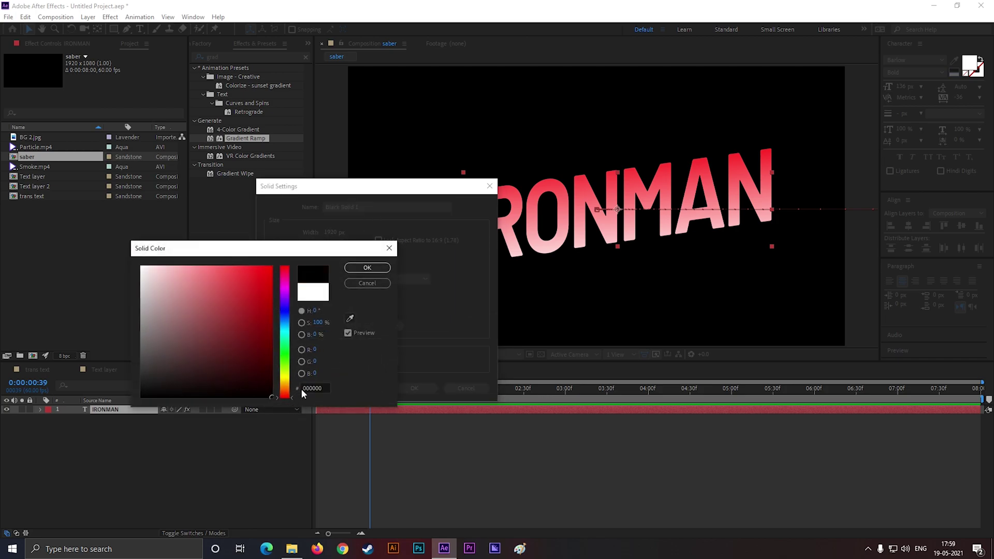
click(368, 268)
click(415, 388)
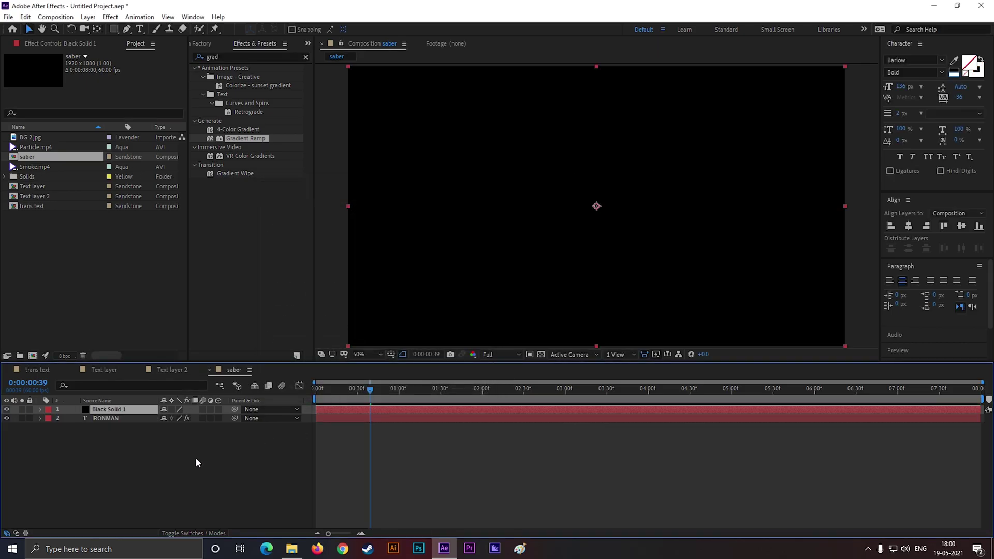
drag(125, 408, 113, 443)
click(116, 419)
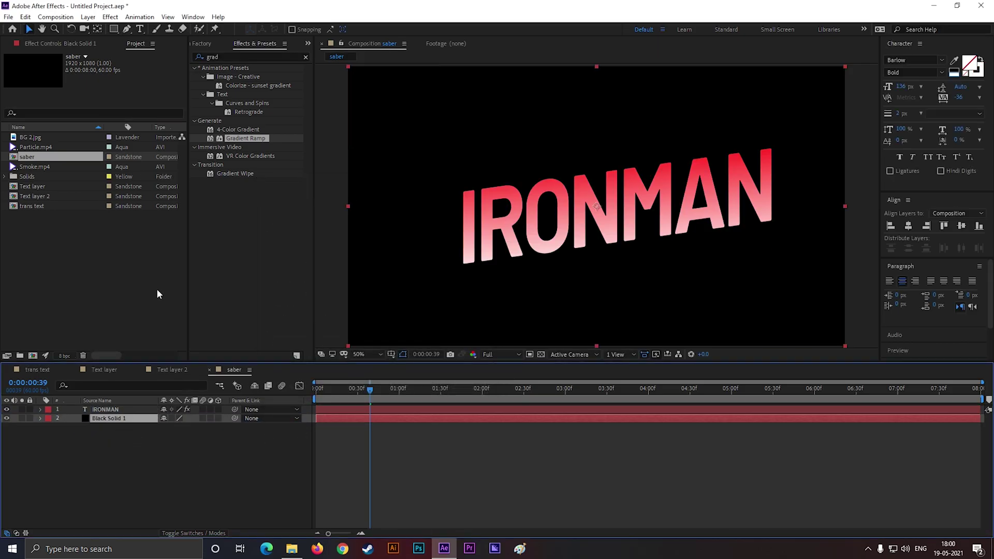
Apply the Video Copilot Saber effect to the black solid
double_click(230, 65)
text(saber)
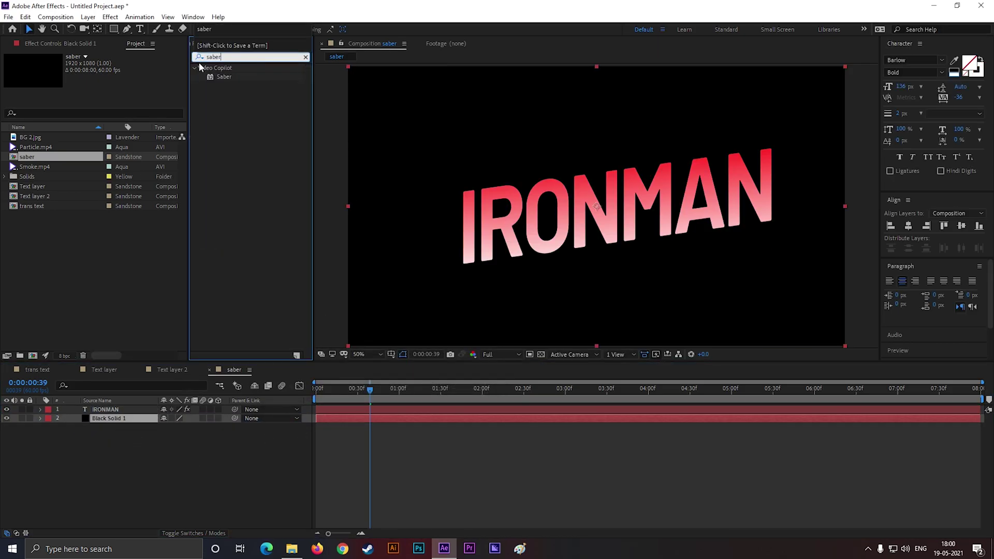
double_click(219, 77)
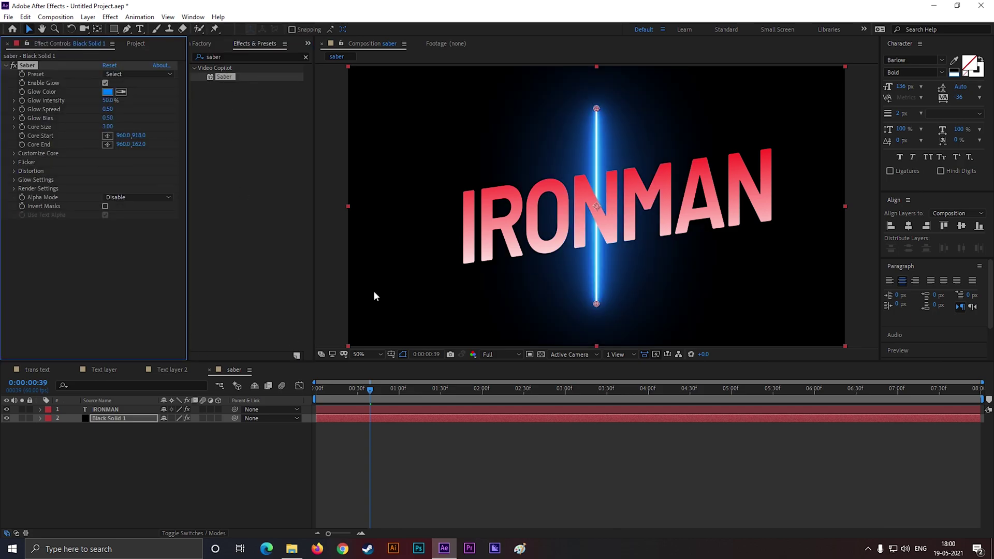
Set Saber's core type to Text Layer with the IRONMAN text as its source, and hide the IRONMAN layer
click(14, 154)
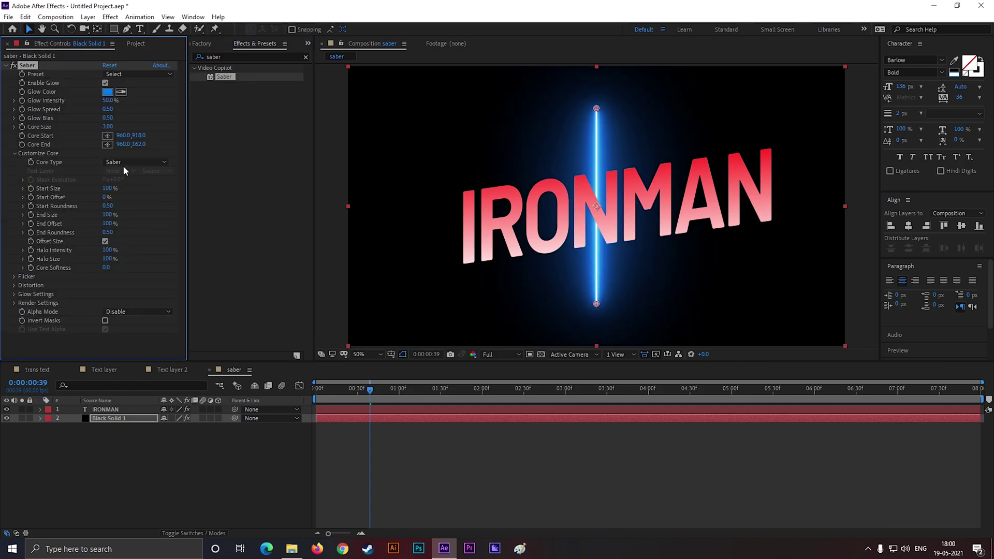
click(136, 162)
click(142, 195)
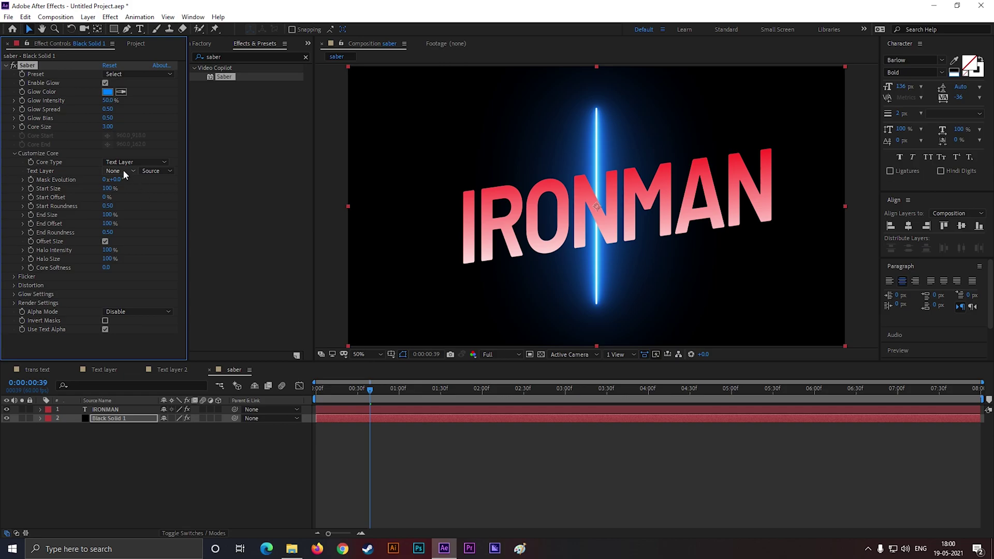
click(124, 170)
click(132, 198)
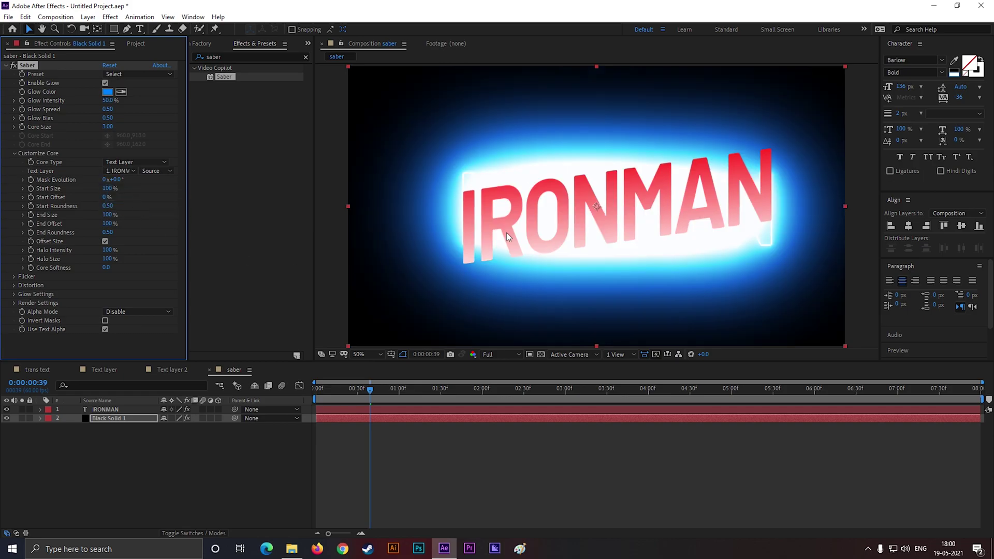
click(7, 409)
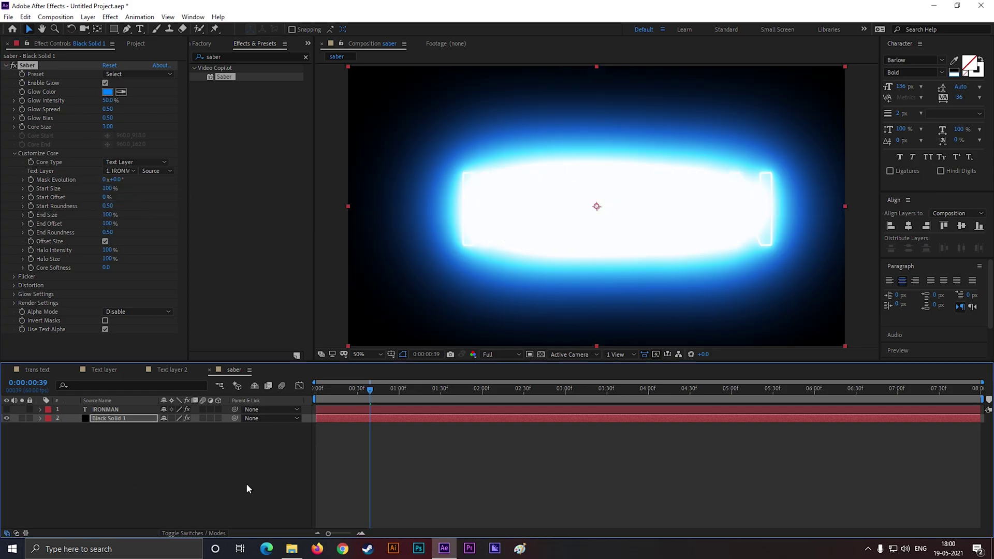
Use Saber's Simple Orange preset with glow intensity 18%, glow spread 0.08, glow bias 0.43 and core size 0.60
click(120, 73)
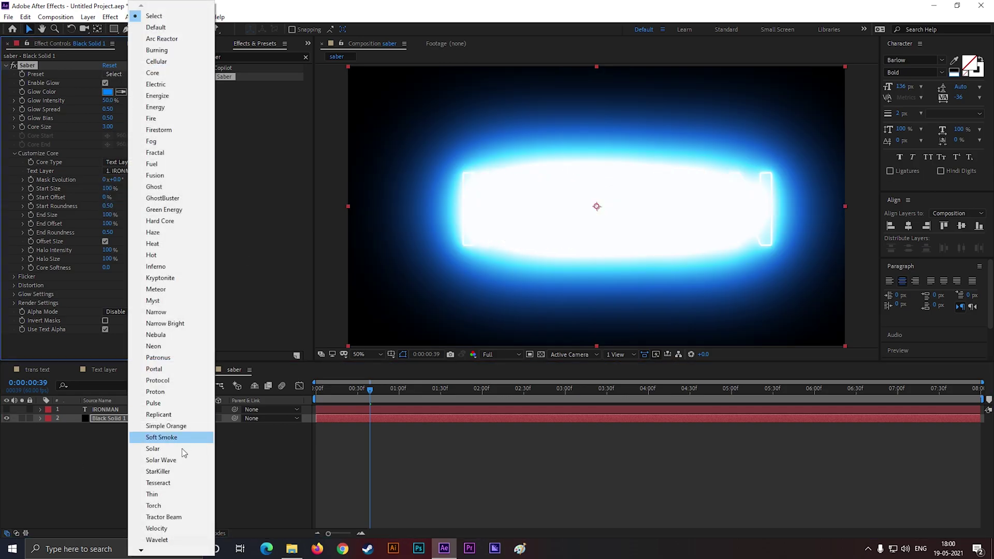
click(165, 426)
mouse_move(113, 131)
mouse_down()
mouse_move(99, 132)
mouse_move(109, 102)
mouse_move(100, 122)
mouse_up()
scroll(541, 249, up, 1)
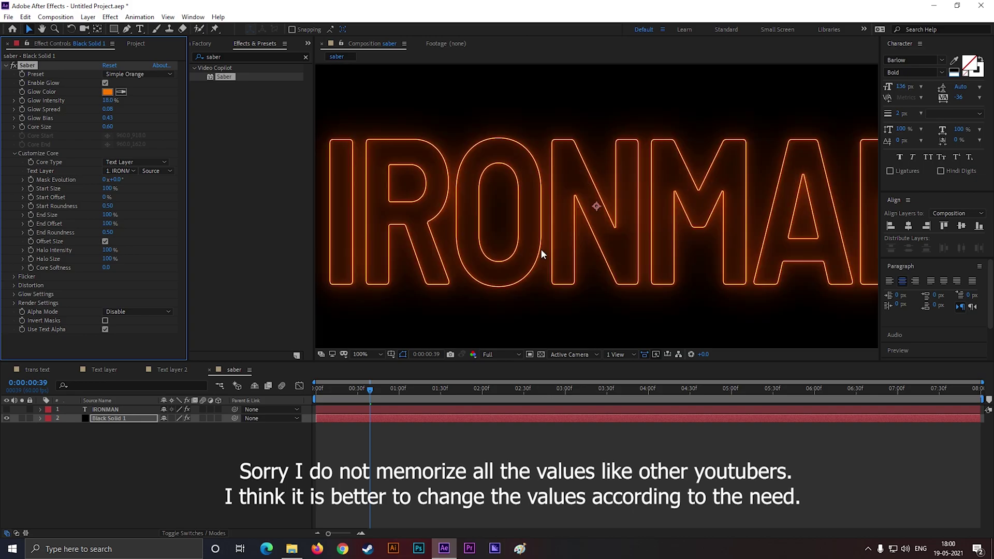
scroll(542, 246, down, 1)
click(144, 453)
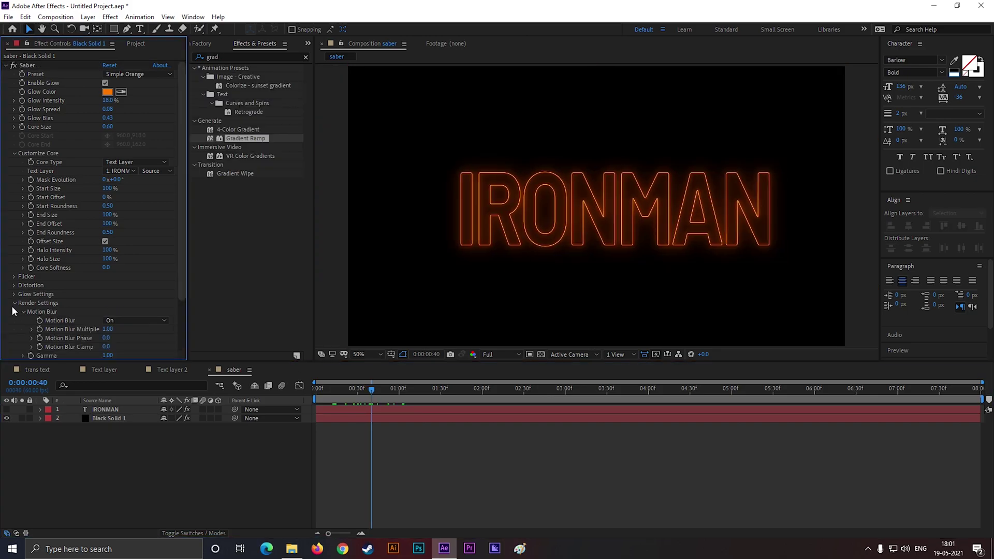
Set the composite settings in Saber's render settings to Transparent
scroll(114, 300, down, 3)
click(126, 329)
click(142, 342)
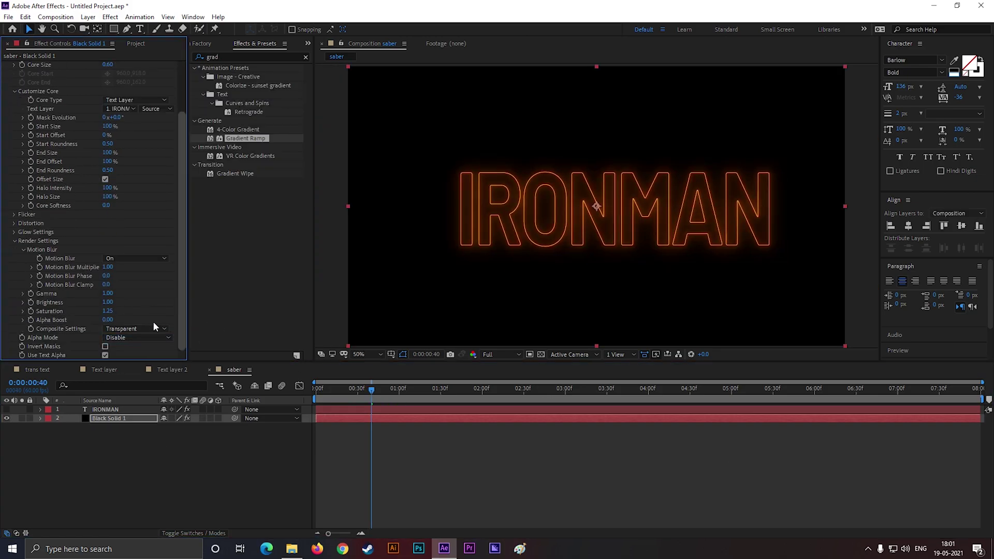
At frame 0:00:00:37, widen Saber's glow with a glow spread of 0.43 and a glow bias of 0.62
click(348, 393)
scroll(154, 178, up, 2)
scroll(153, 184, up, 2)
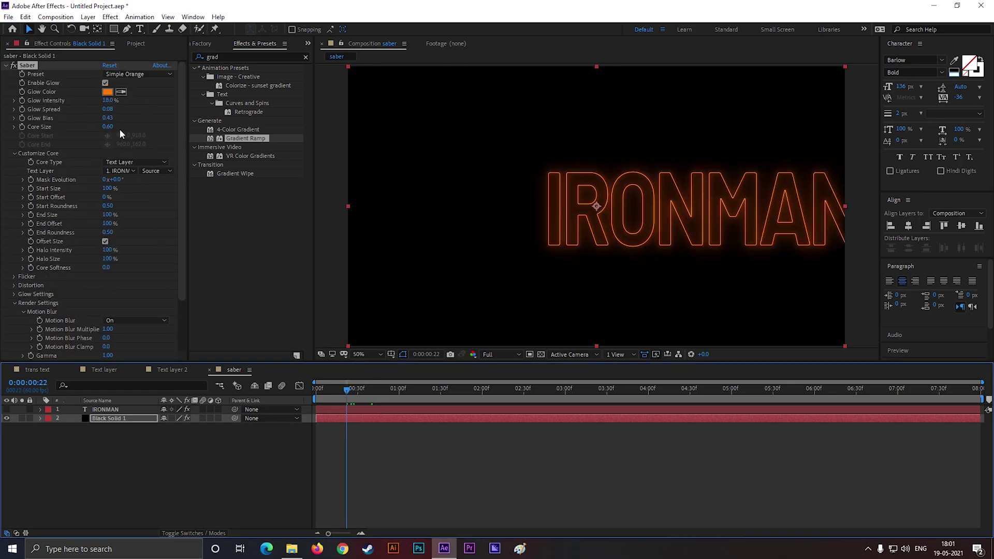
drag(357, 387, 367, 387)
drag(109, 111, 124, 121)
key(period)
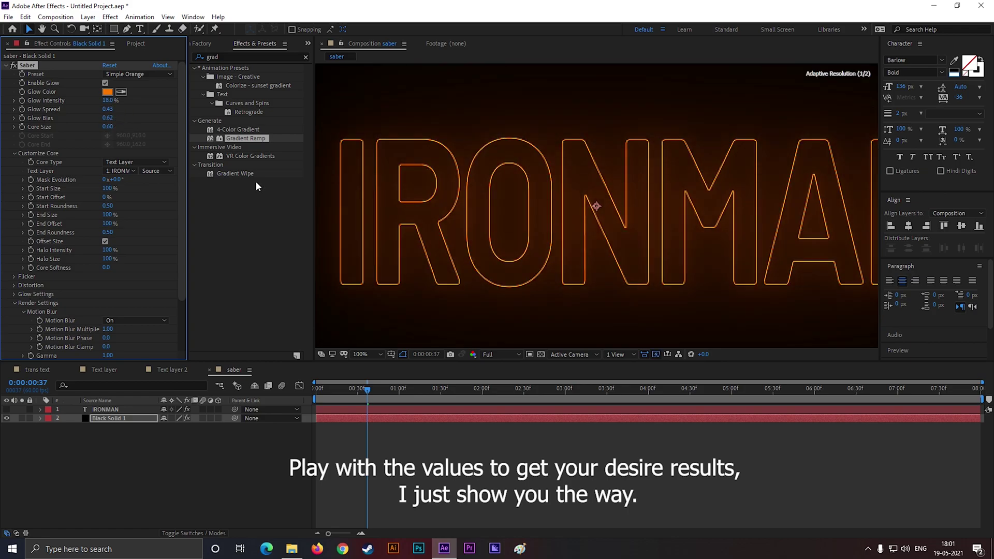
key(comma)
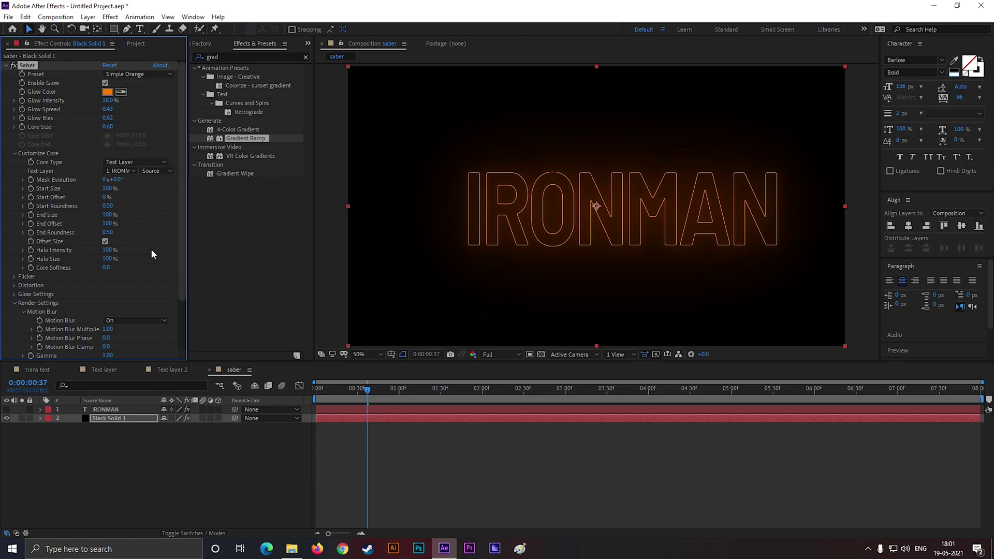
At frame 0:00:00:58, set Saber's start offset to 36%, end offset to 90% and core size to 1.30
drag(368, 399, 396, 398)
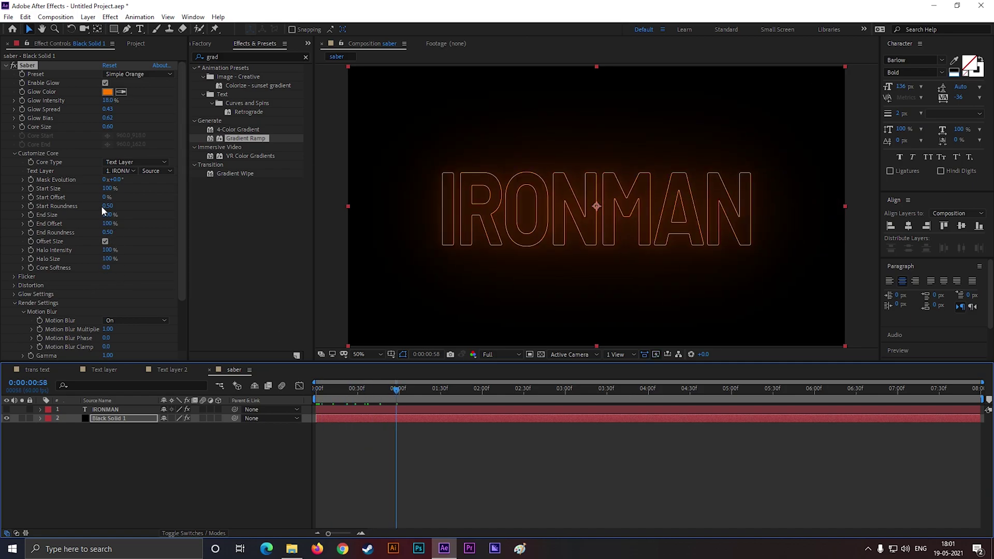
drag(107, 200, 209, 248)
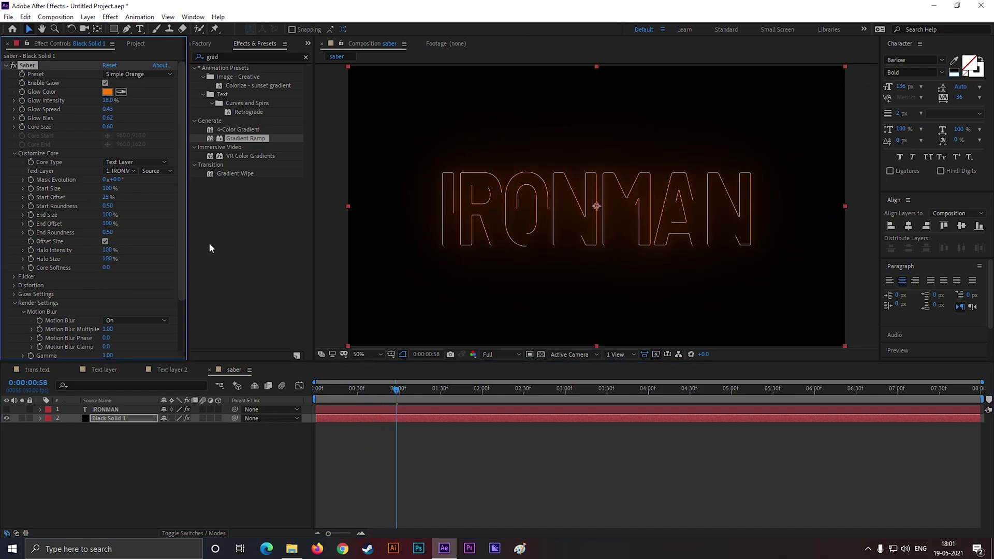
drag(108, 133, 110, 130)
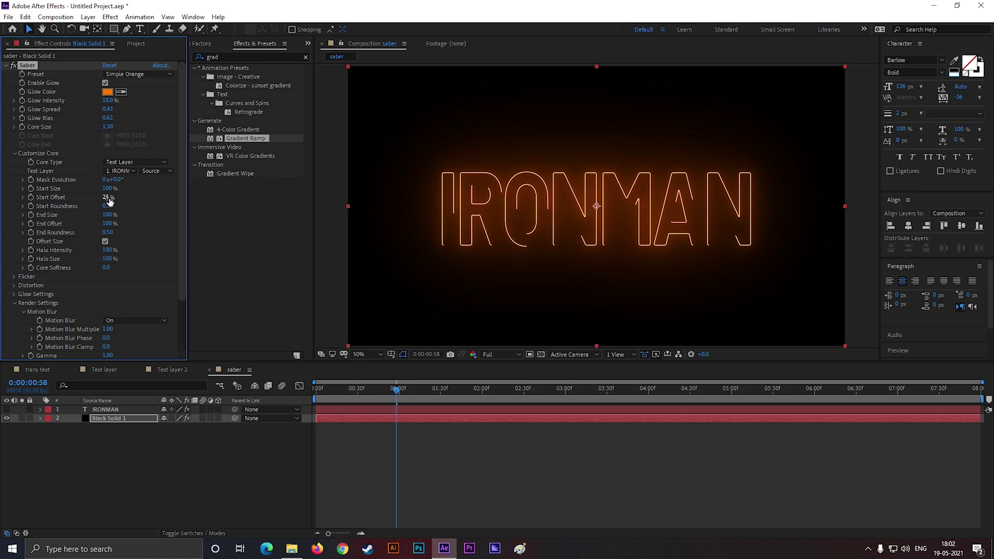
drag(106, 197, 116, 198)
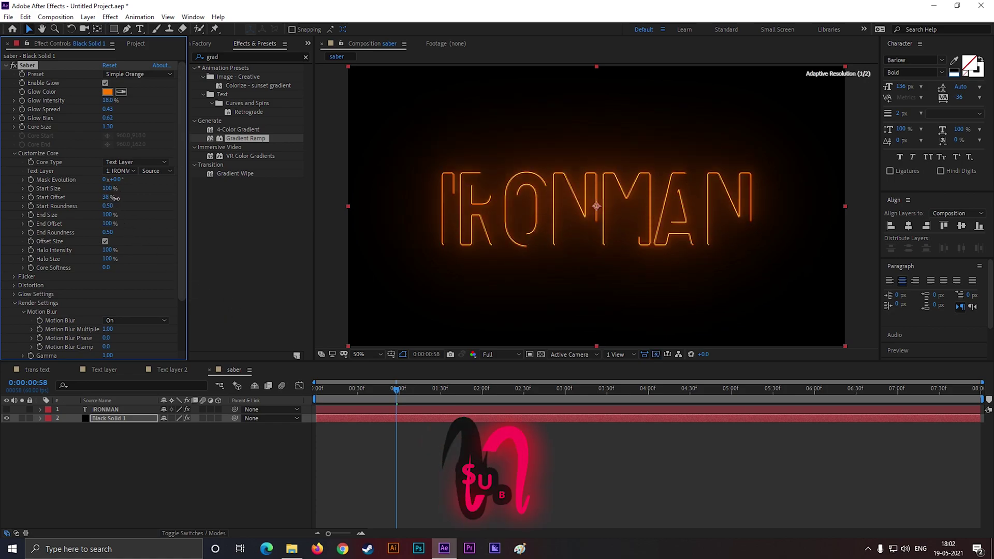
drag(120, 199, 106, 224)
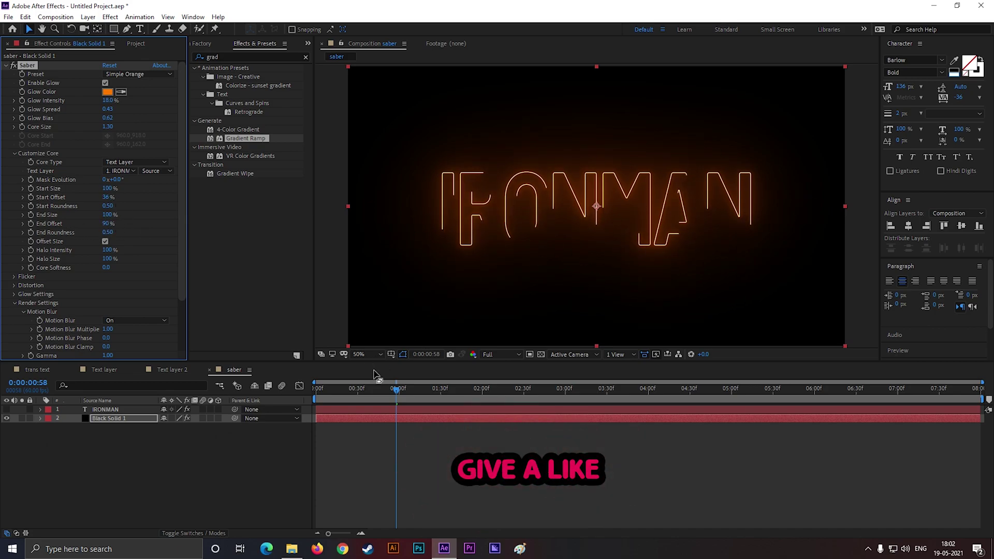
Keyframe Saber's Mask Evolution from 0 at the composition's start to 2 revolutions at 0:00:06:00
drag(397, 390, 309, 404)
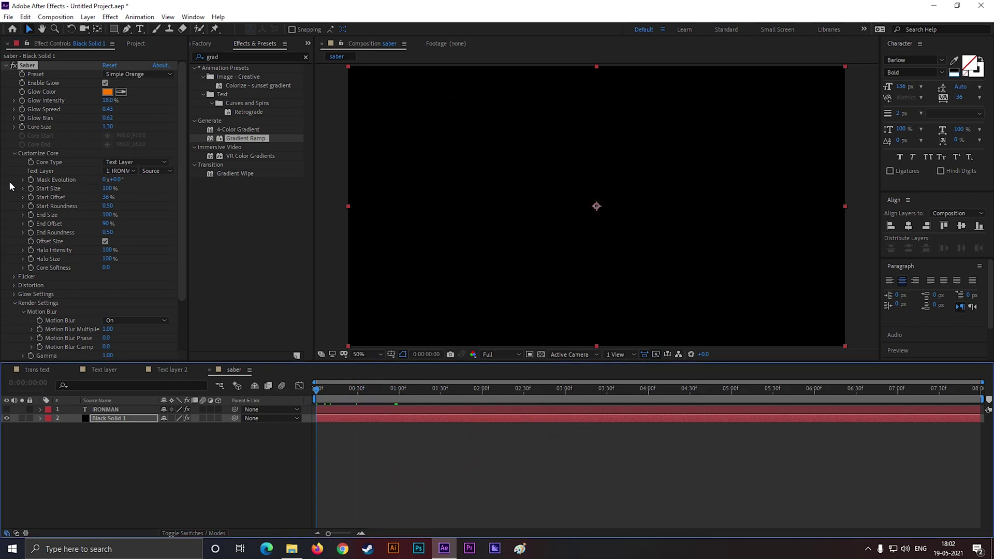
click(31, 180)
drag(318, 390, 816, 399)
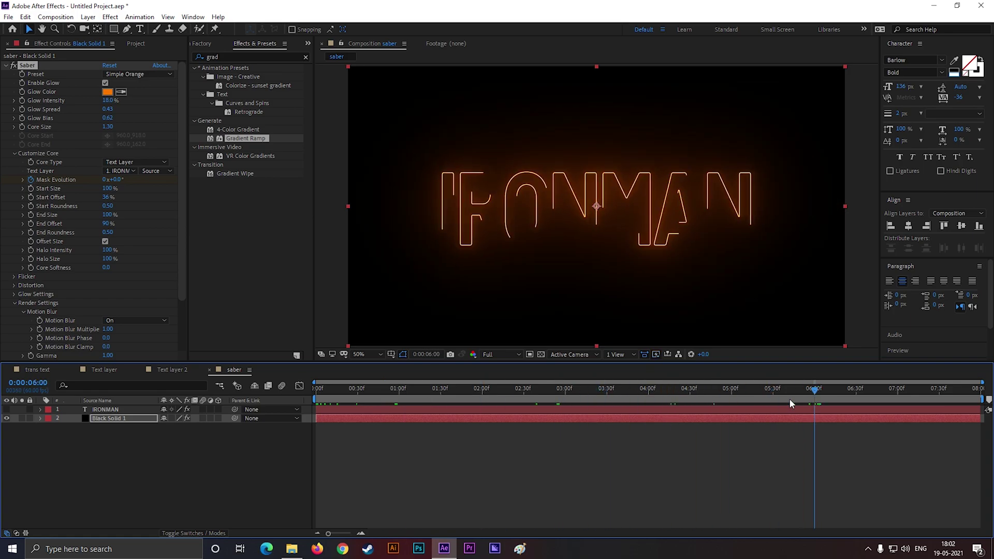
click(106, 181)
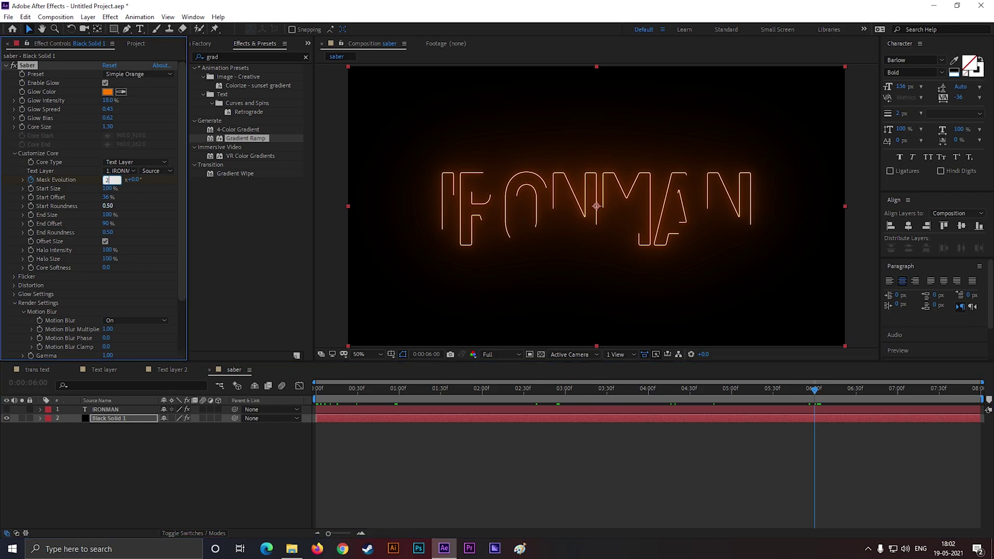
key(Return)
Preview the Saber animation from the start with the viewer resolution set to Half
drag(814, 389, 325, 397)
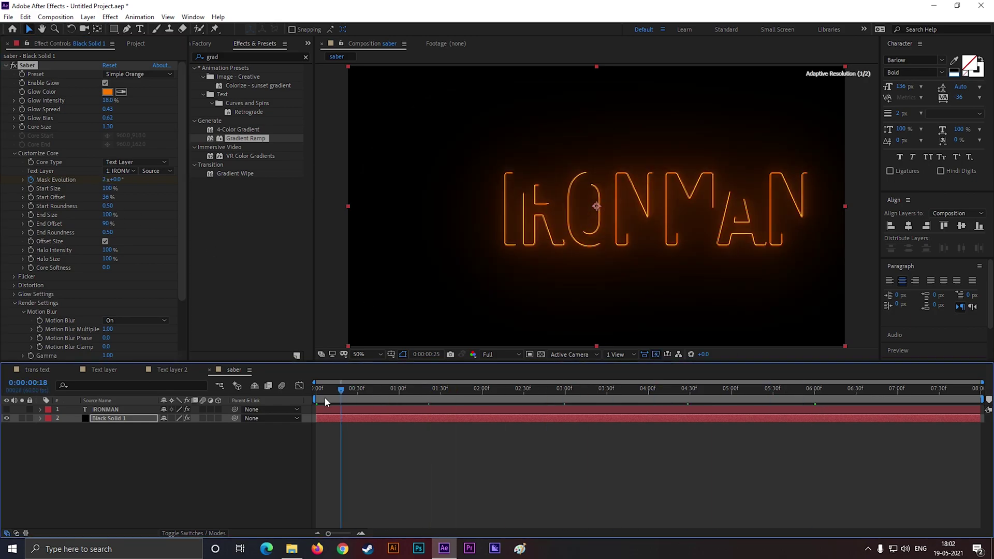
key(space)
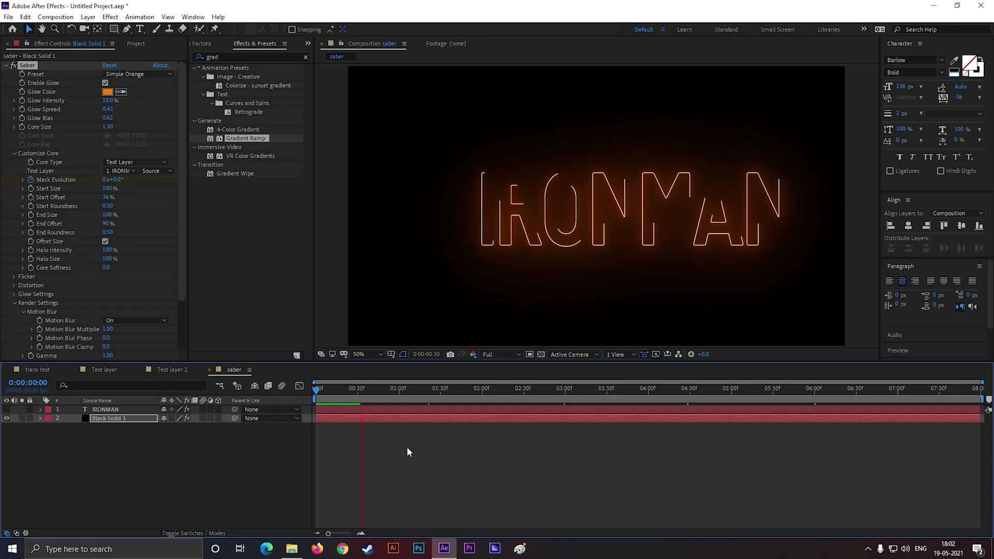
click(494, 355)
click(499, 391)
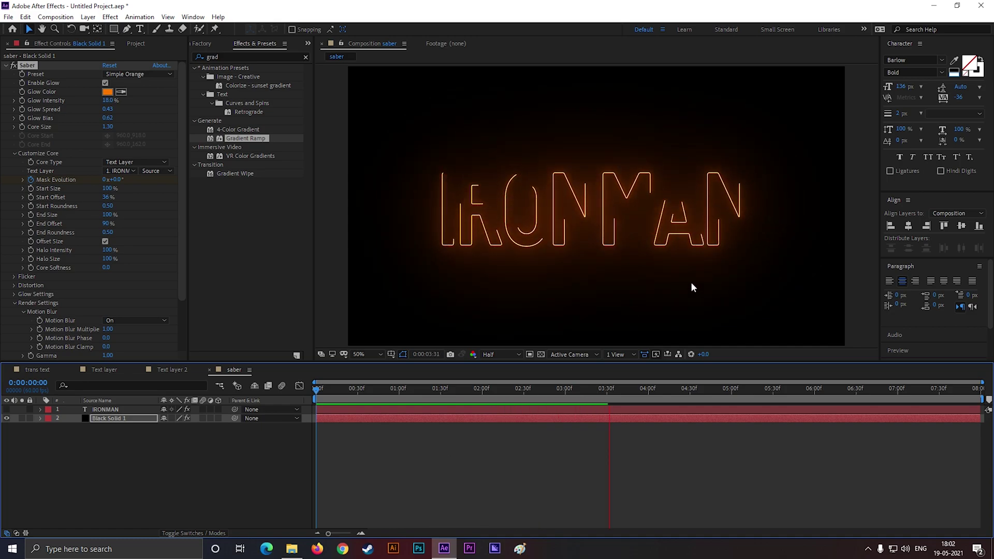
Set the Mask Evolution keyframe at 0:00:06:00 to 1 revolution and preview the slower animation
click(731, 396)
drag(732, 398, 815, 397)
key(u)
click(809, 397)
click(106, 179)
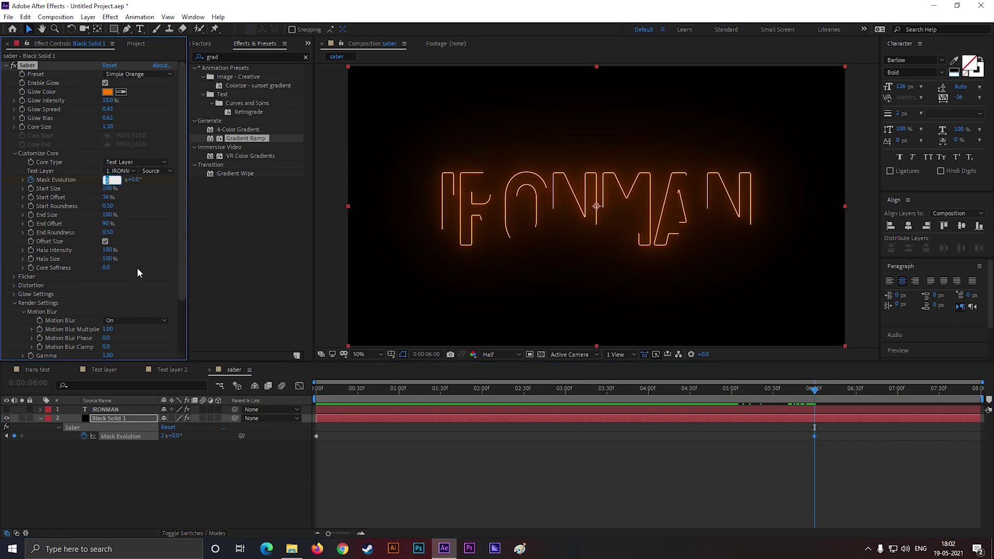
text(1)
key(Return)
drag(827, 396, 302, 424)
key(space)
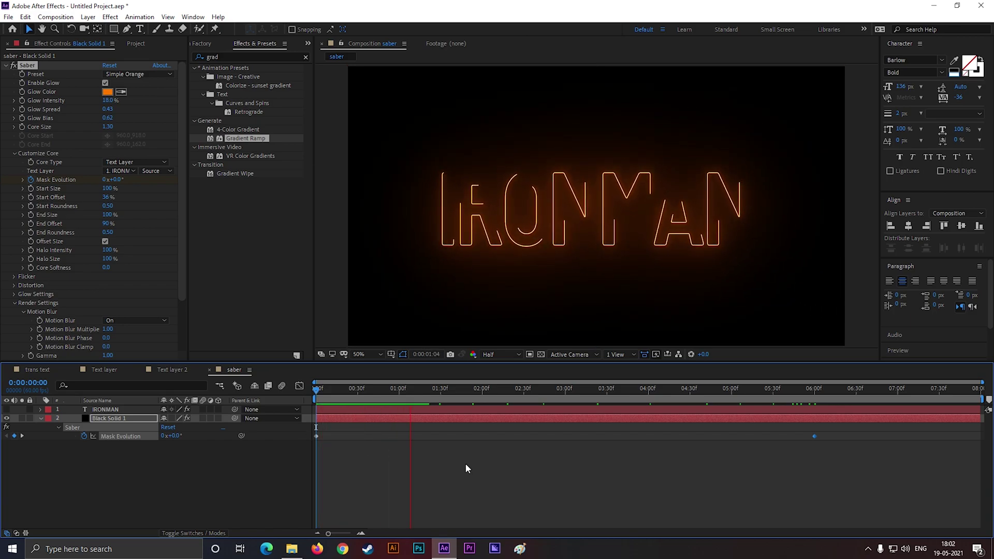
key(space)
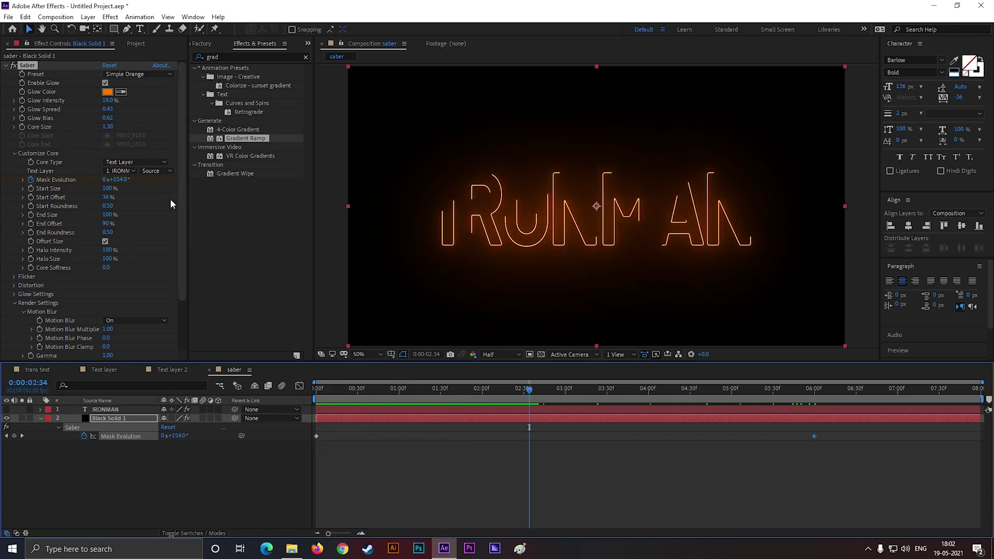
Taper the Saber strokes with an end size of 0% and a start roundness of 2.00
drag(115, 220, 11, 225)
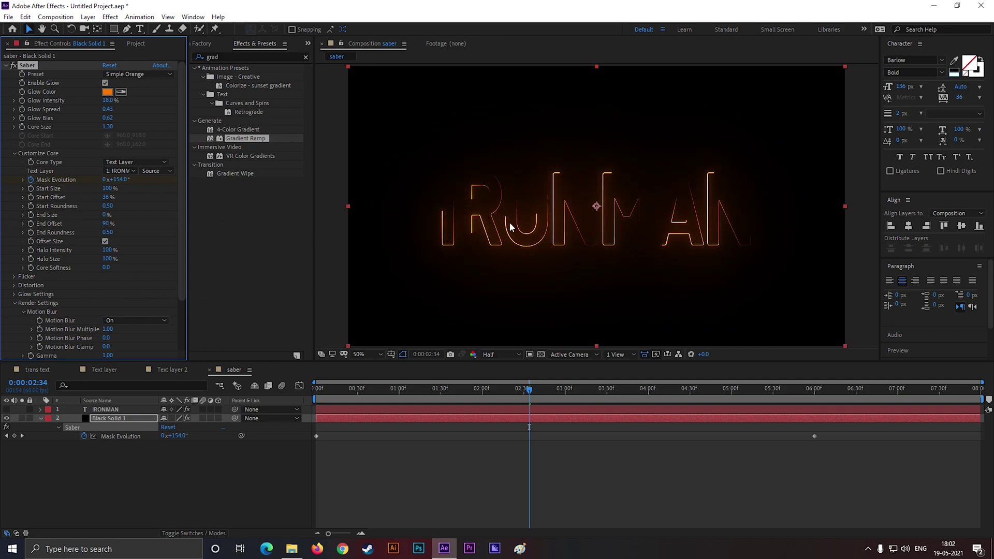
drag(531, 389, 501, 396)
key(period)
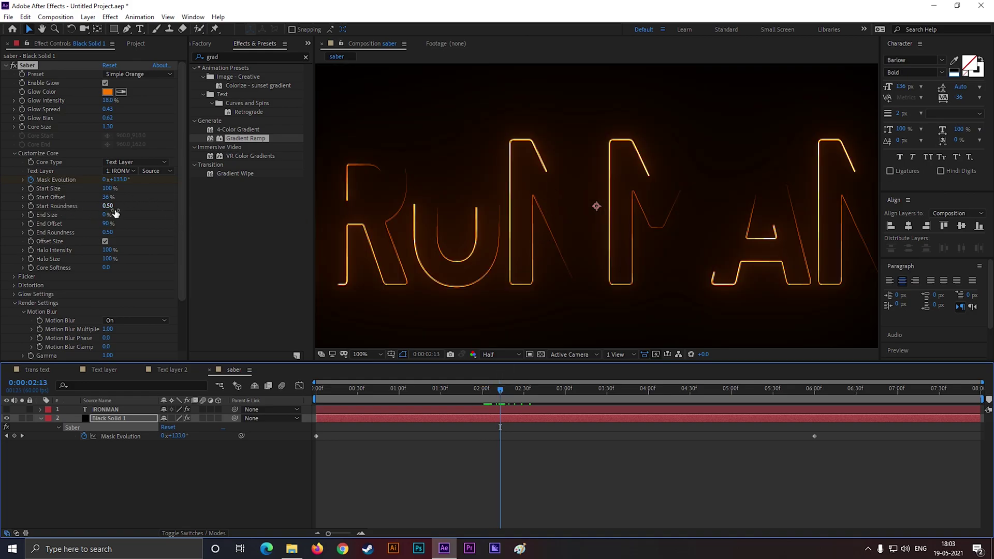
drag(115, 210, 163, 211)
key(space)
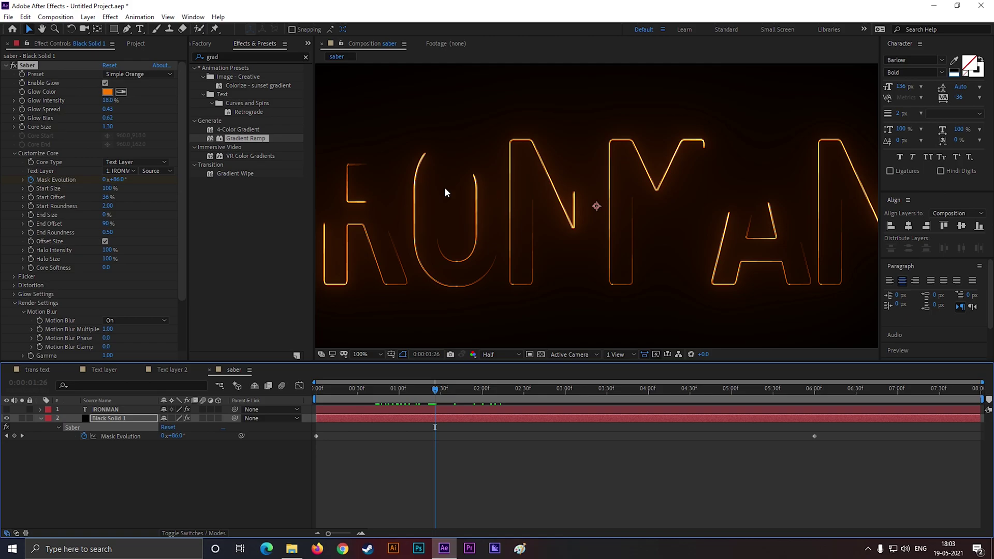
Set Saber's core size to 2.30 and preview the animation from the start
drag(117, 126, 120, 127)
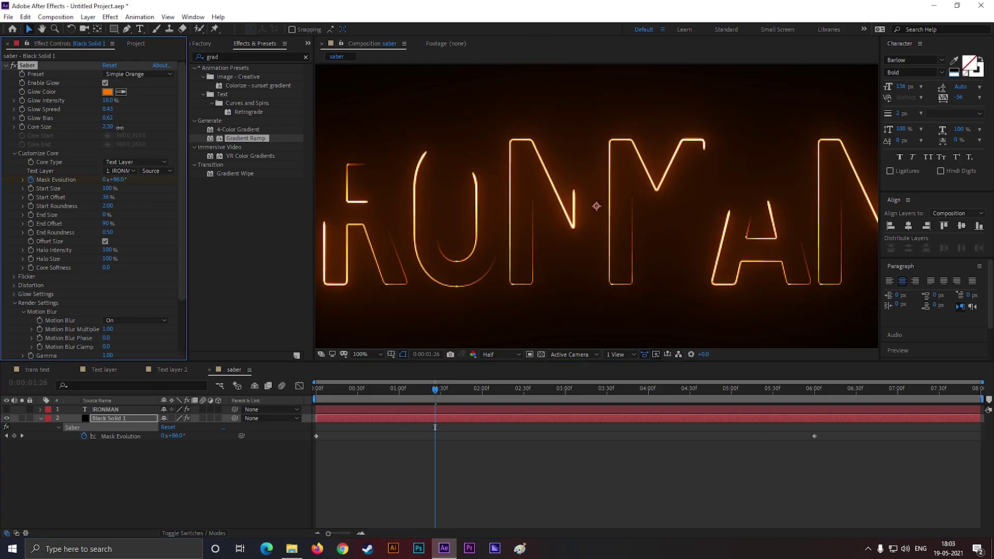
scroll(557, 274, down, 1)
drag(435, 390, 316, 393)
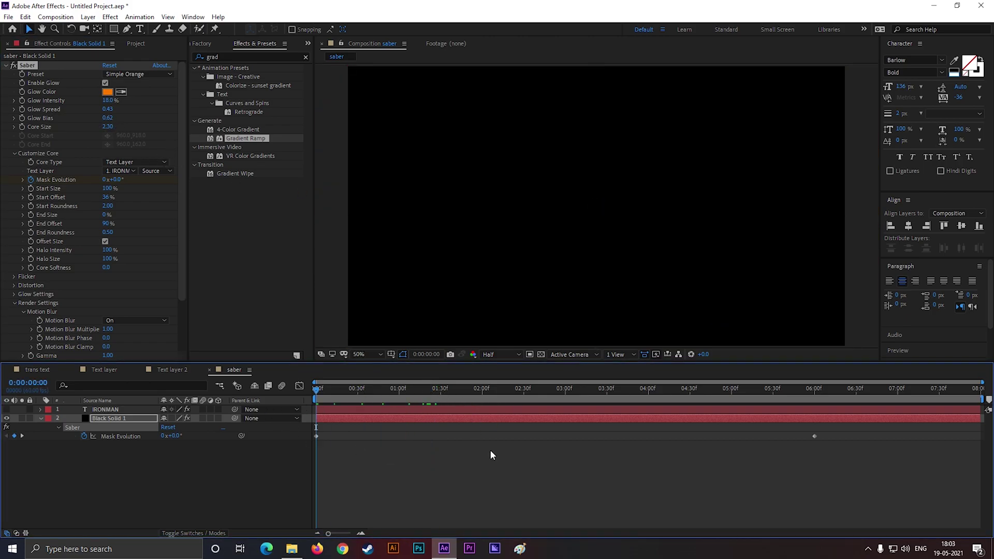
key(space)
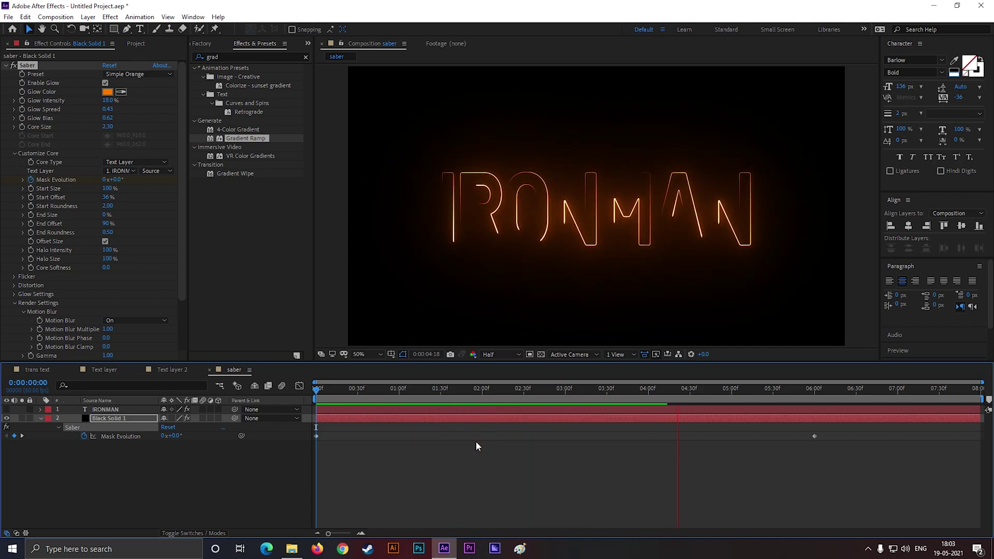
key(space)
Add the expression loopOutDuration() to Saber's Mask Evolution and preview the looping animation
alt+click(31, 179)
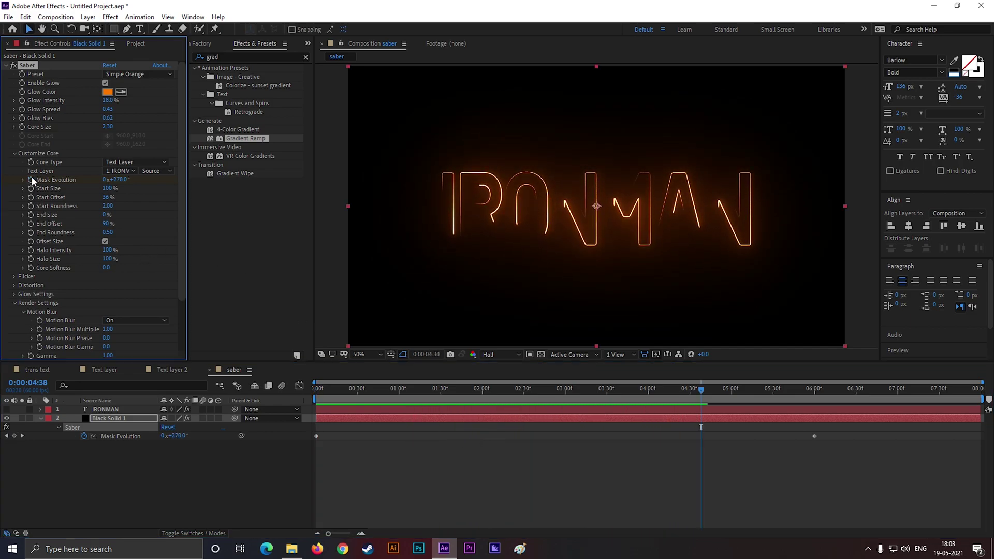
text(loop)
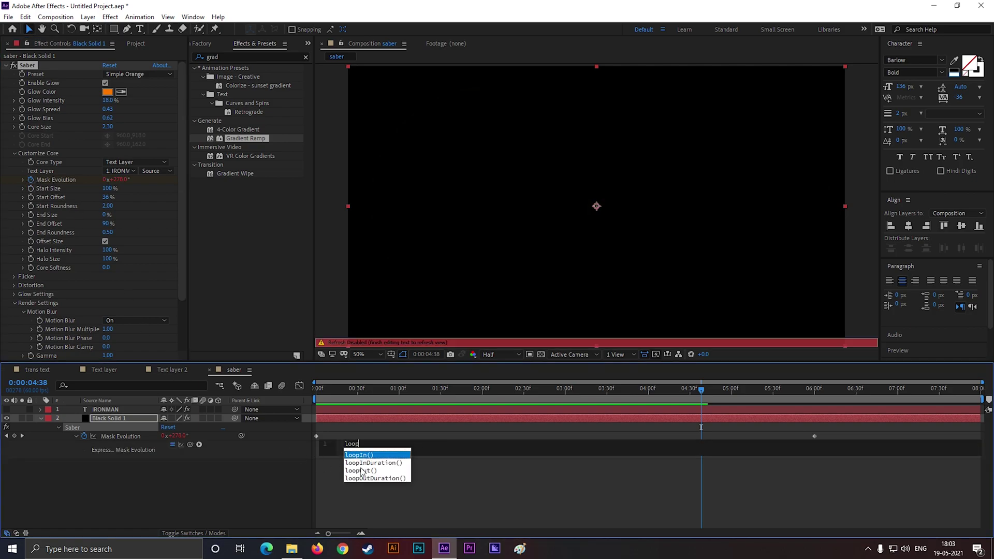
key(Down)
key(Down)
key(Down)
key(Return)
click(362, 468)
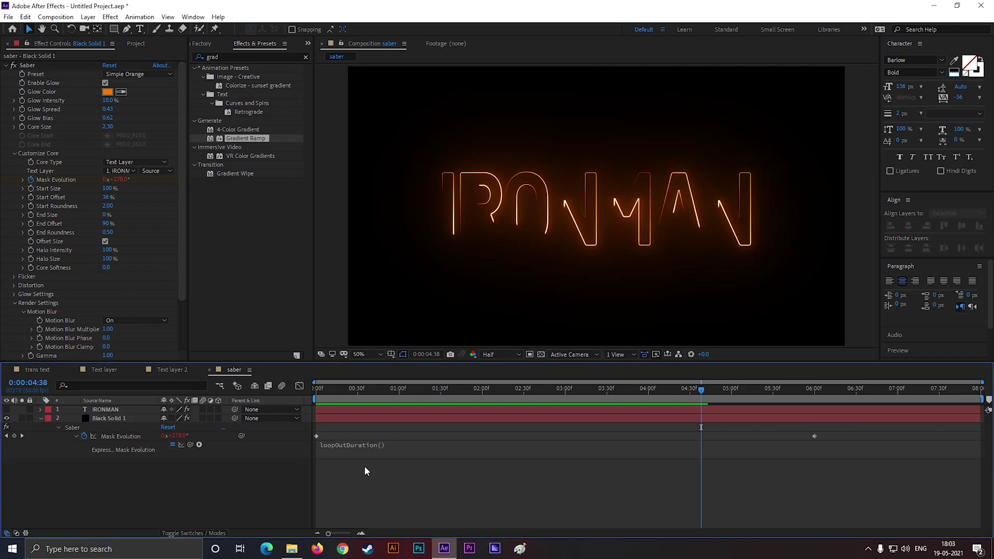
key(space)
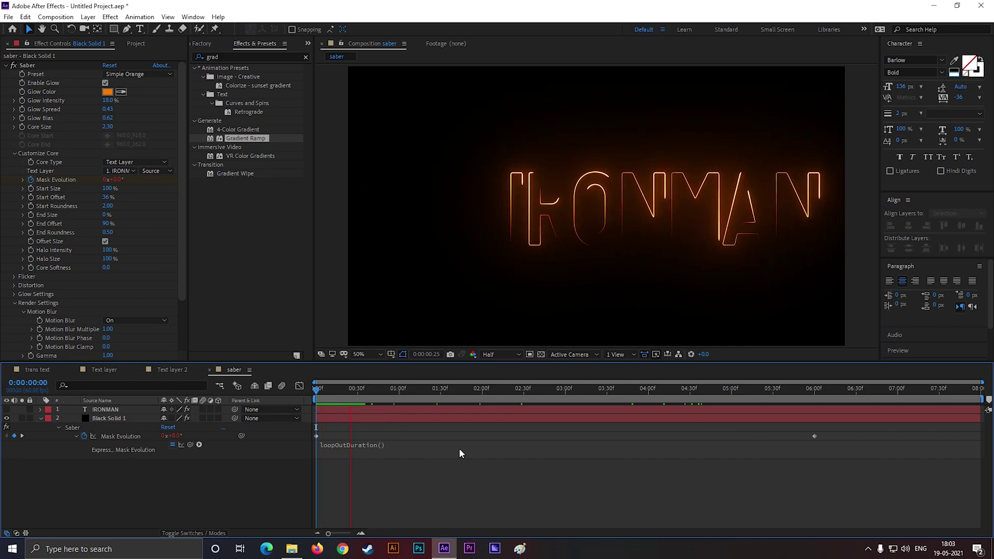
click(846, 390)
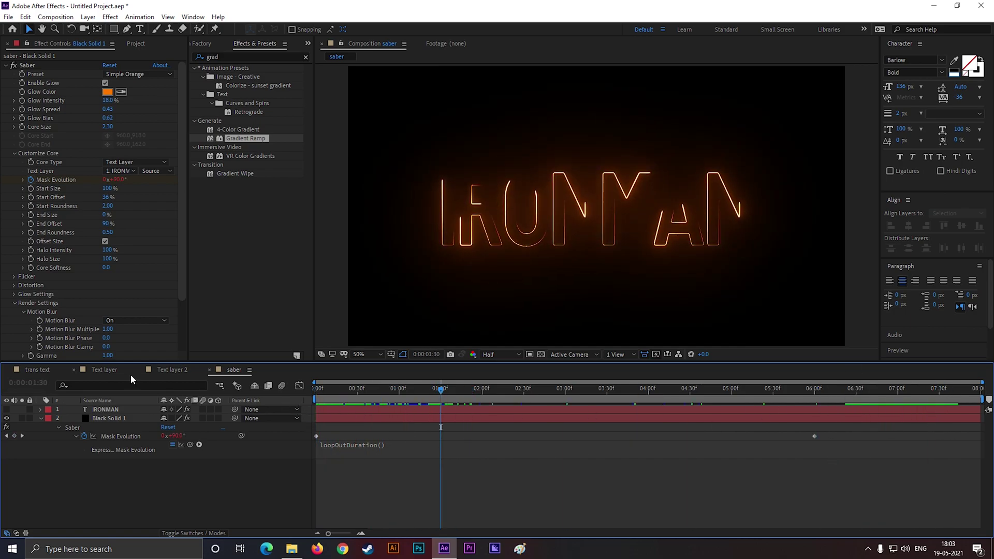
Place the saber composition as the uppermost layer of the trans text composition
click(31, 369)
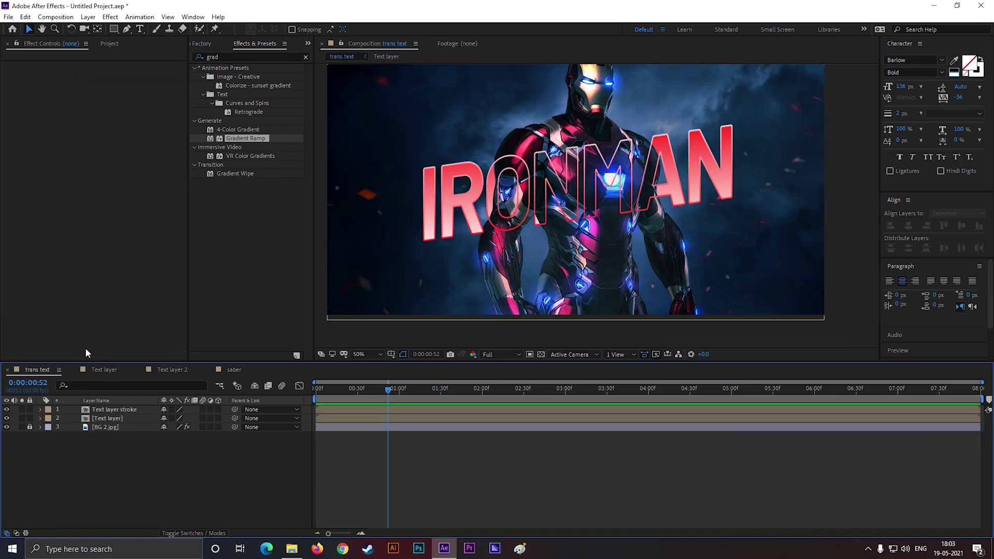
click(114, 46)
click(58, 214)
drag(31, 156, 206, 414)
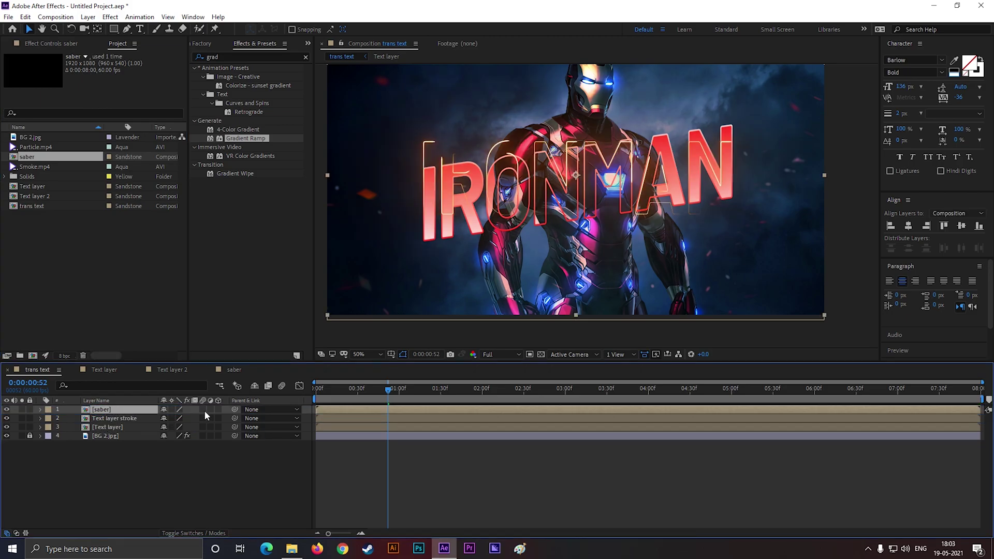
Apply the Transform effect to the saber layer and set its skew to -8
click(235, 61)
text(tra)
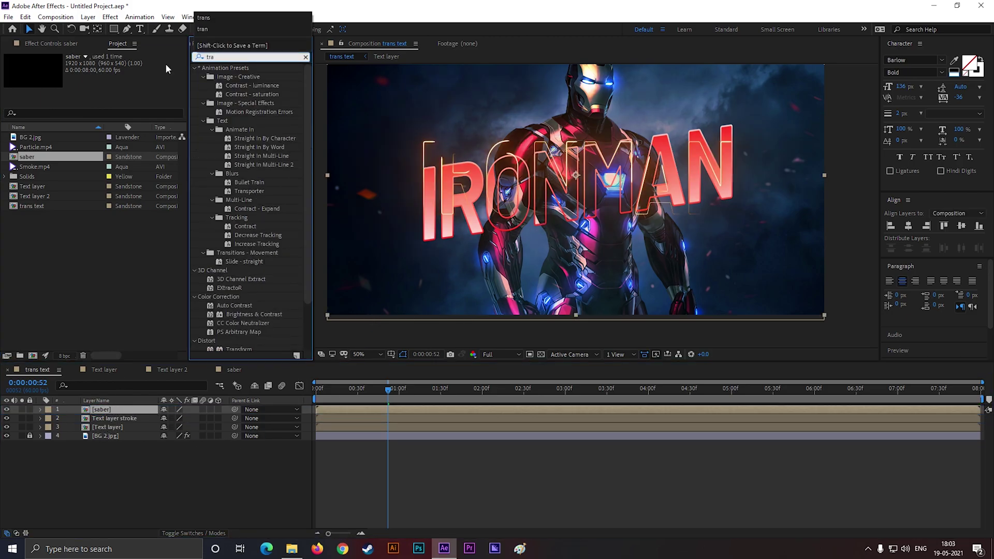
text(ns)
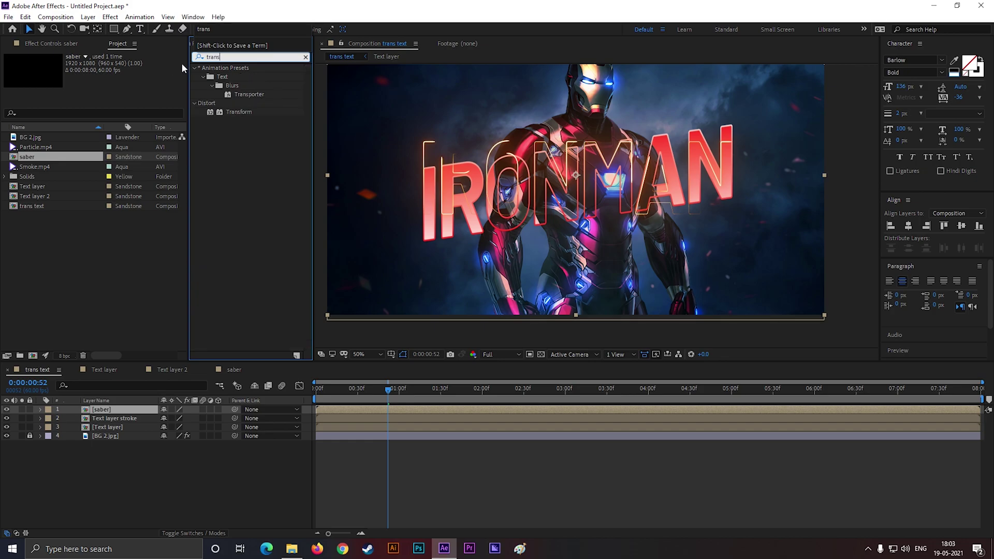
double_click(236, 113)
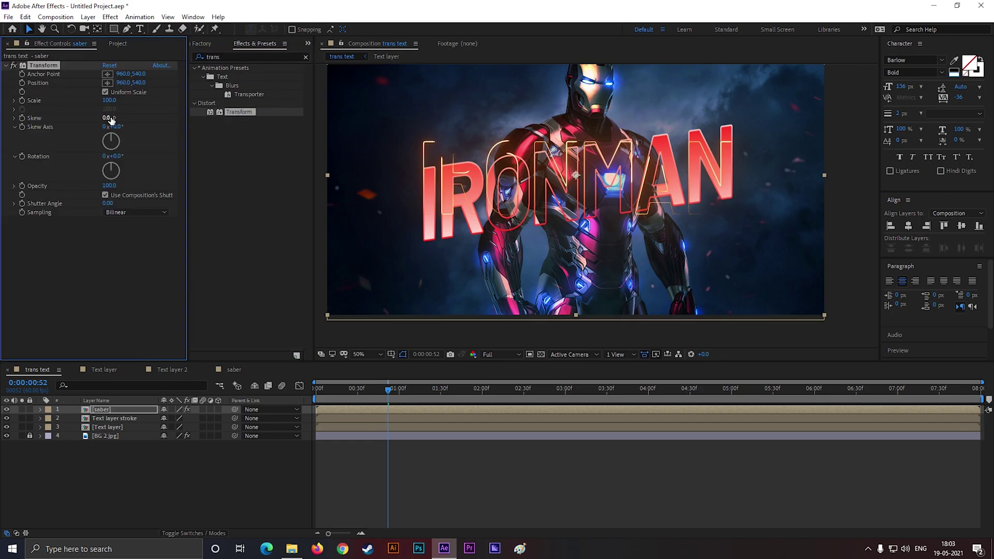
click(108, 119)
text(-8)
key(Return)
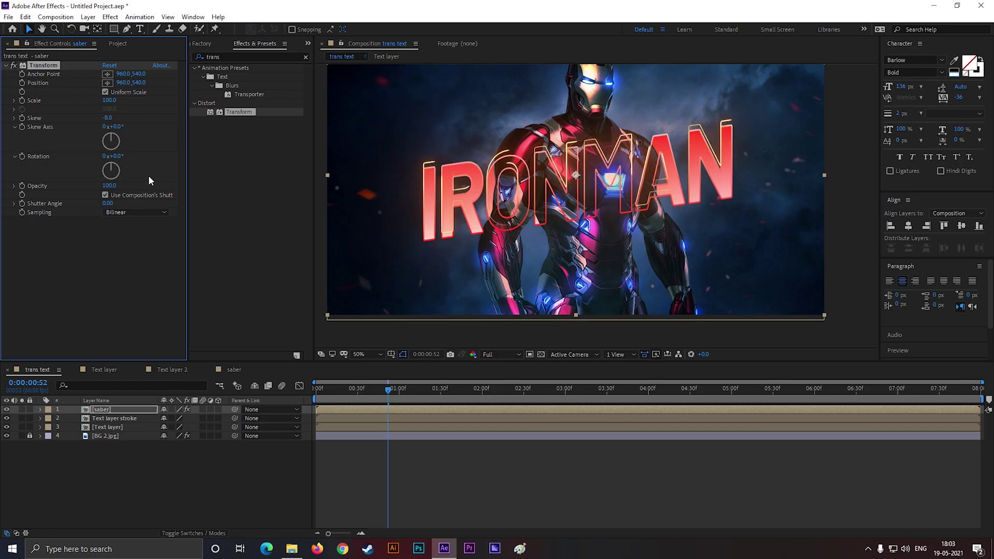
Move the saber layer slightly down to line up its glow outline with the IRONMAN lettering, and preview the animation
click(579, 180)
drag(575, 175, 576, 180)
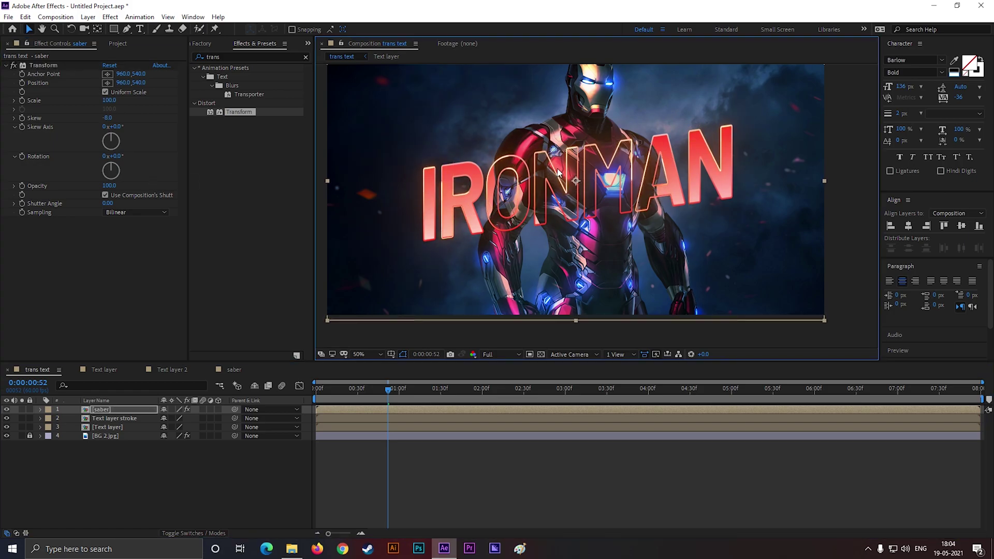
scroll(557, 168, up, 1)
scroll(555, 245, down, 1)
key(space)
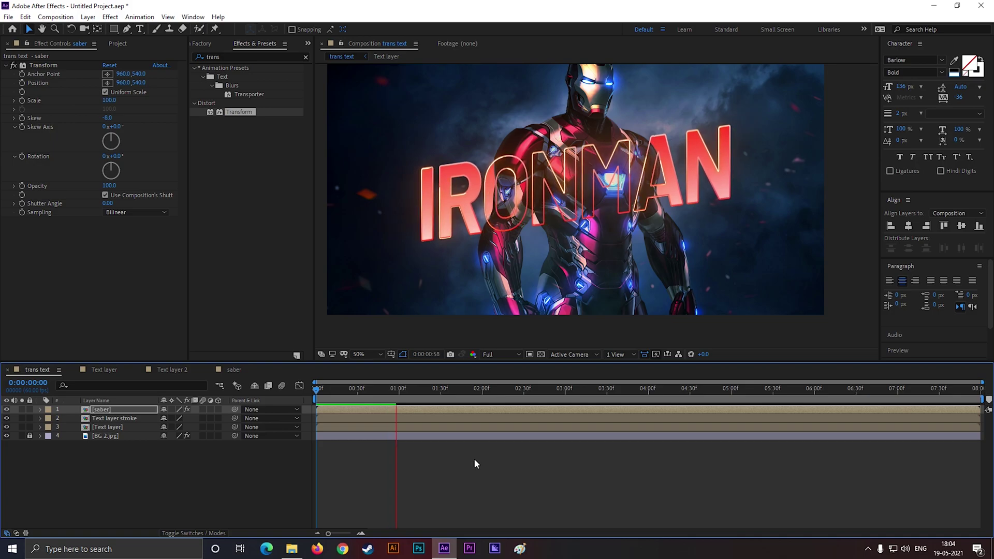
key(space)
key(space)
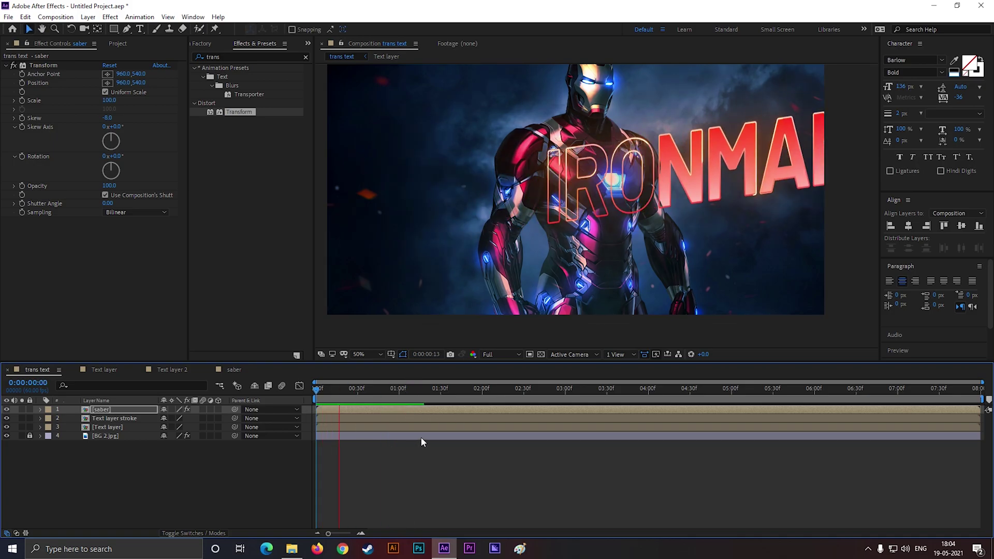
Apply the Stylize Glow effect to the Text layer in the trans text composition
click(107, 428)
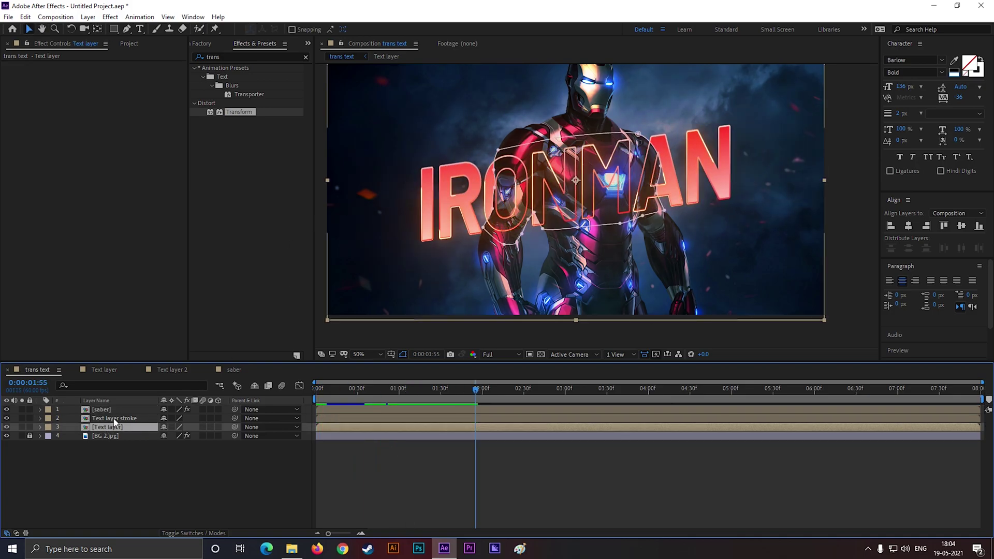
shift+click(116, 422)
click(113, 429)
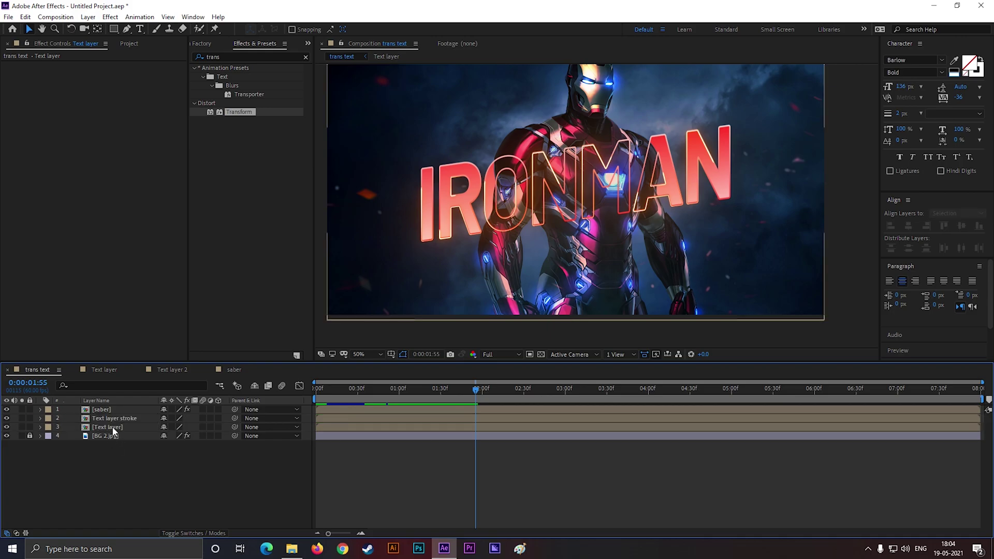
double_click(233, 57)
text(glow)
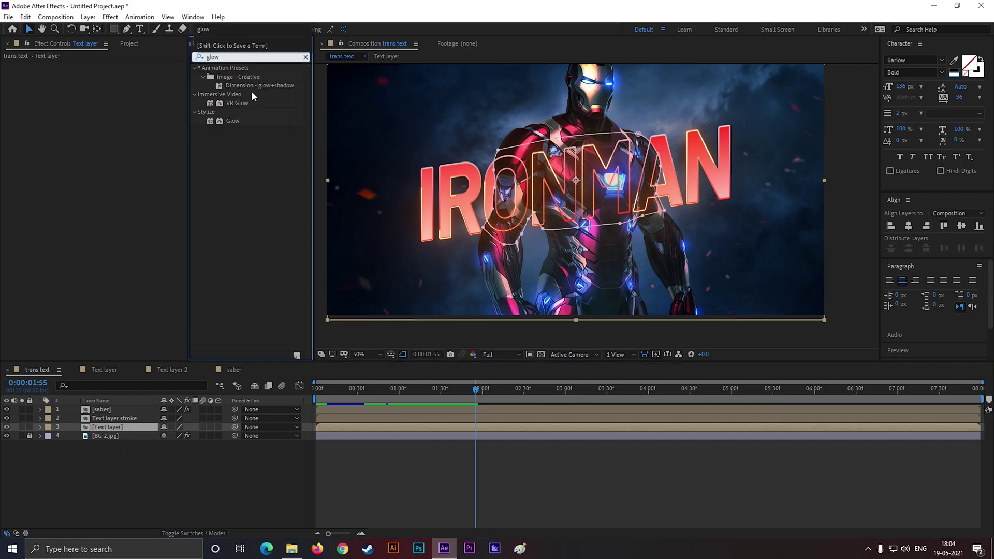
double_click(233, 121)
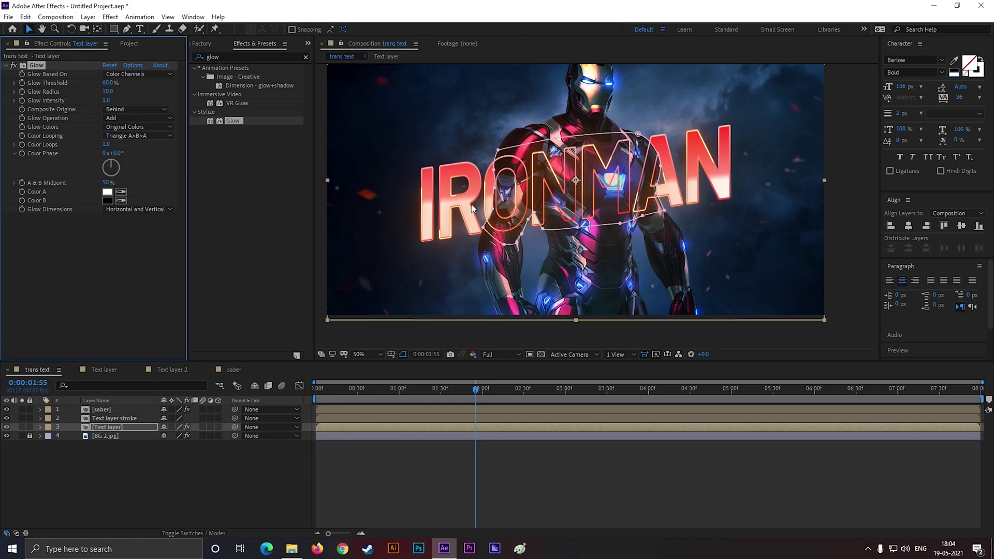
Adjust the Glow Intensity on the Text layer and check the lettering at an earlier frame, 0:00:01:26
scroll(494, 205, up, 1)
scroll(540, 201, down, 1)
scroll(539, 200, up, 1)
drag(449, 199, 653, 198)
click(109, 108)
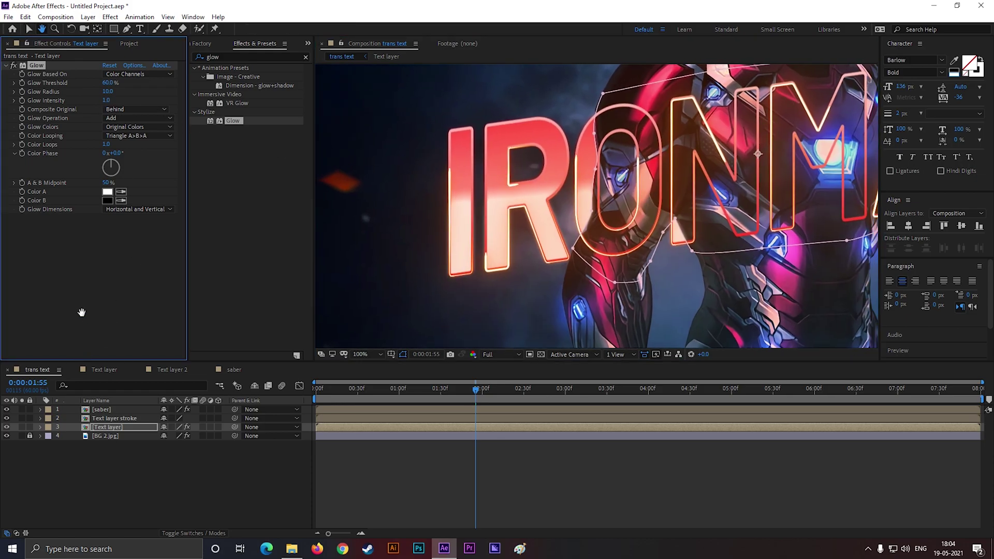
click(28, 29)
mouse_move(107, 100)
mouse_down()
mouse_move(70, 107)
mouse_move(140, 92)
mouse_move(82, 88)
mouse_move(111, 85)
mouse_up()
scroll(427, 229, down, 1)
drag(778, 245, 662, 252)
mouse_move(480, 389)
mouse_down()
mouse_move(369, 398)
mouse_move(435, 403)
mouse_up()
click(555, 477)
Apply the Glow effect to the Text layer stroke layer with Glow Radius 9.0 and Glow Intensity 0.9
click(114, 418)
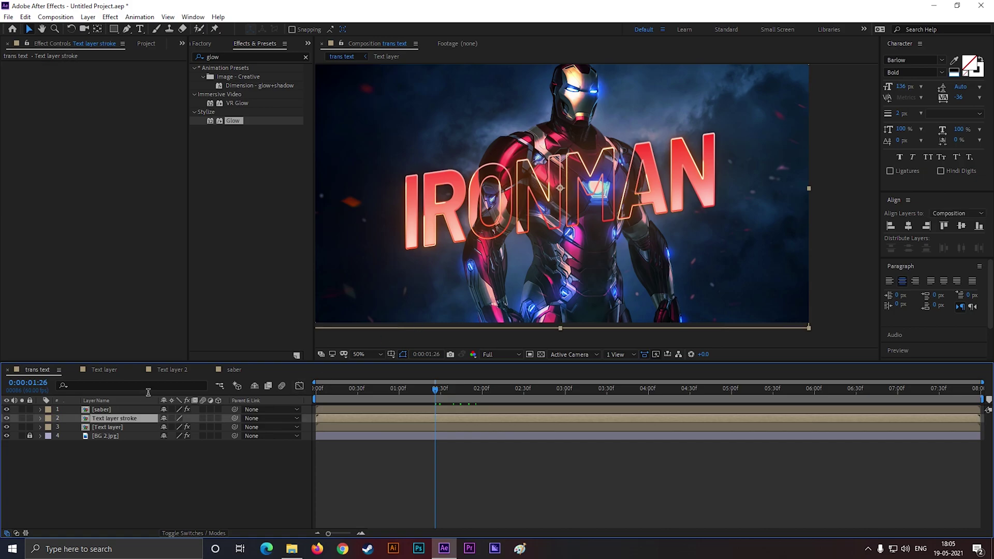
double_click(233, 121)
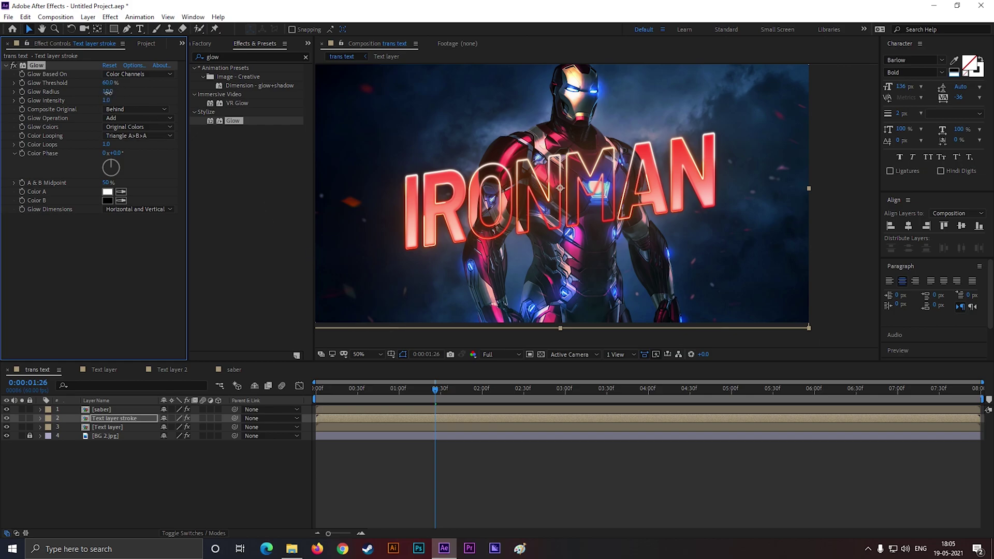
drag(107, 91, 107, 105)
key(period)
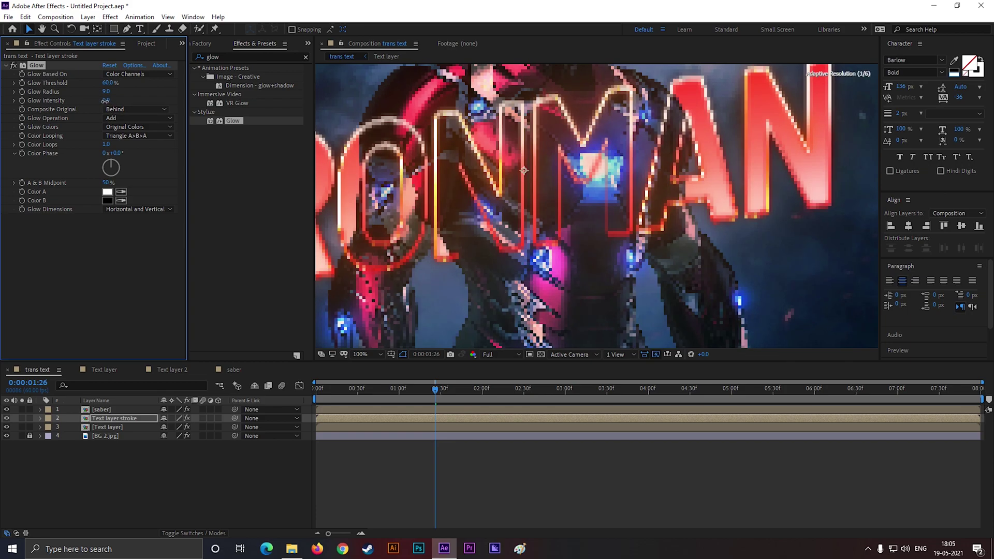
key(comma)
Preview the glowing lettering from the start of the timeline and again around the six-second mark
drag(440, 389, 314, 400)
key(space)
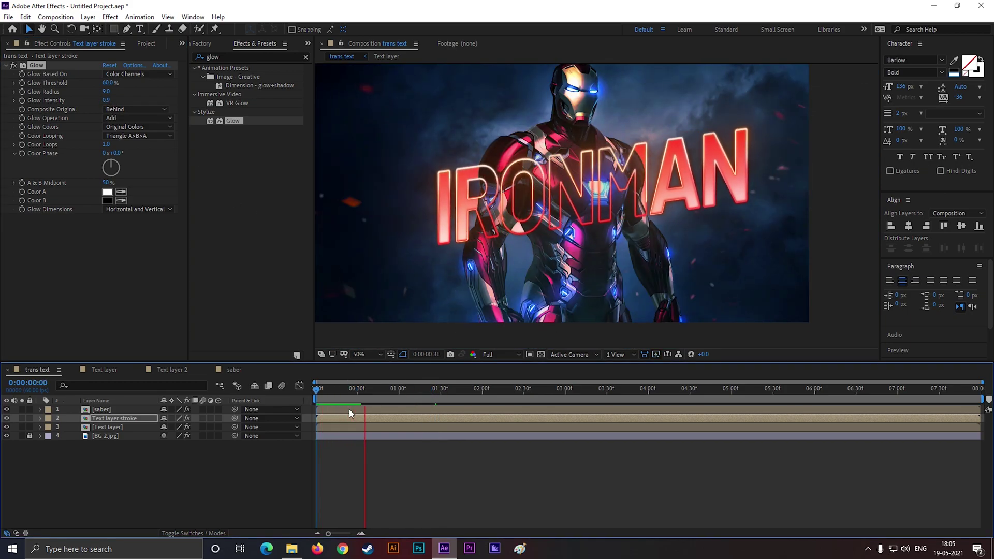
scroll(523, 257, down, 1)
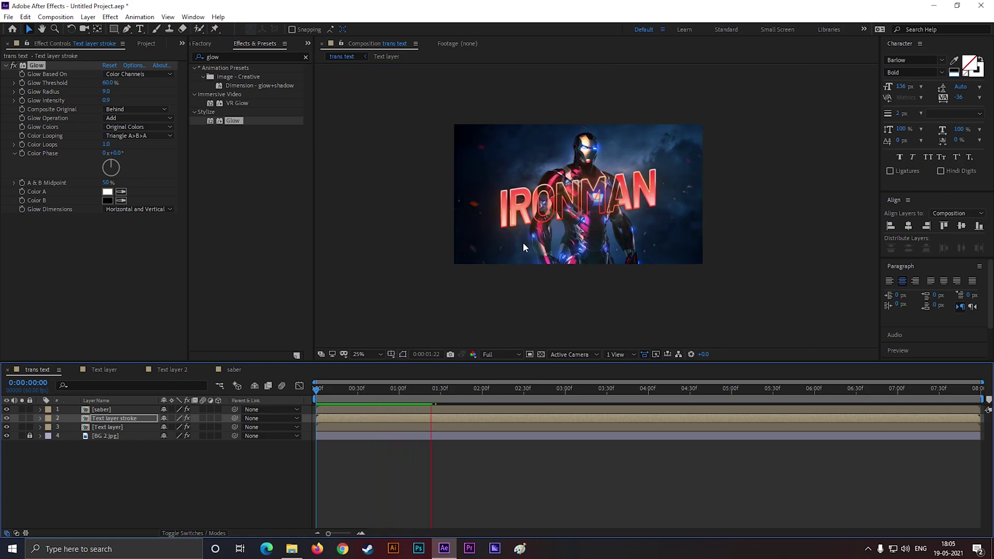
key(space)
drag(464, 396, 839, 401)
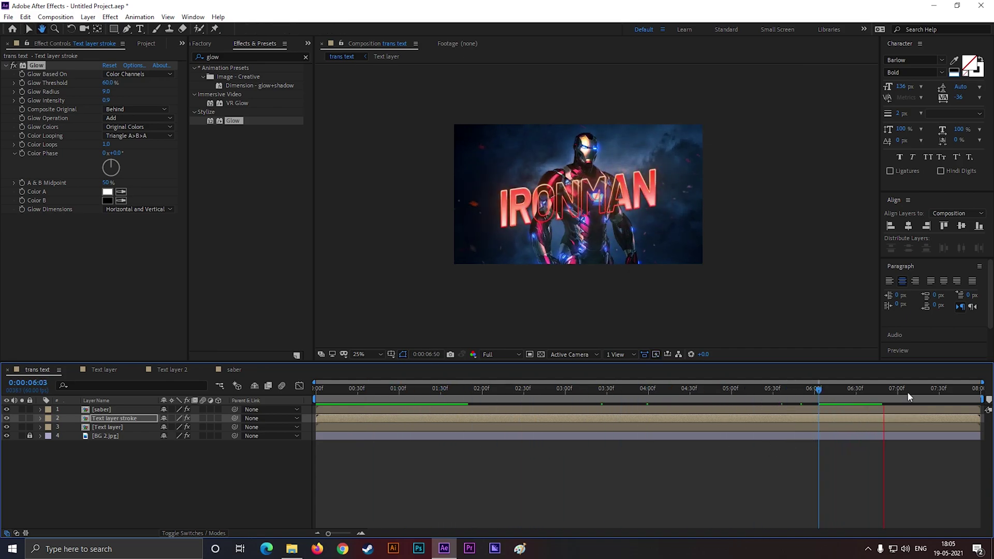
key(space)
drag(883, 392, 566, 429)
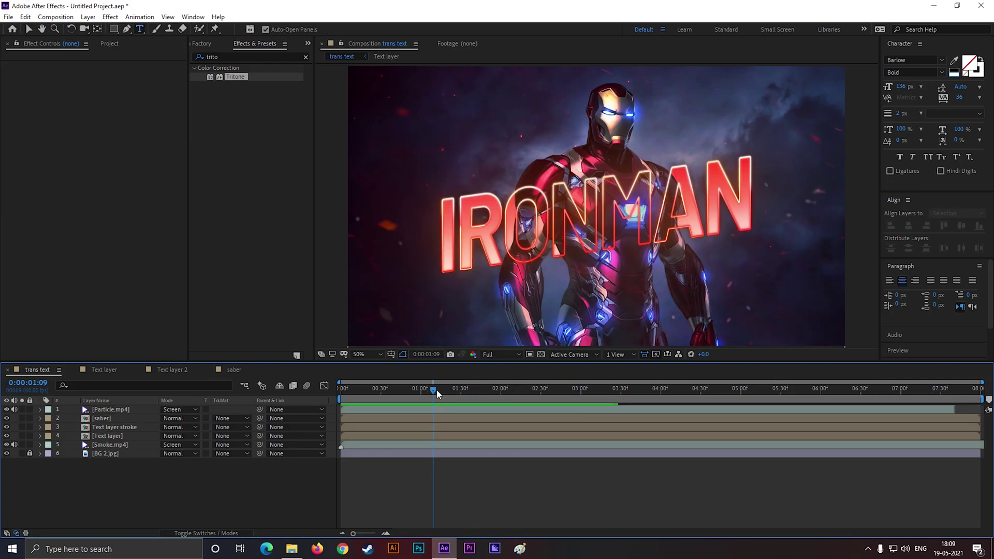
Preview the composition from the first frame with the Particle and Smoke overlays
key(Home)
key(space)
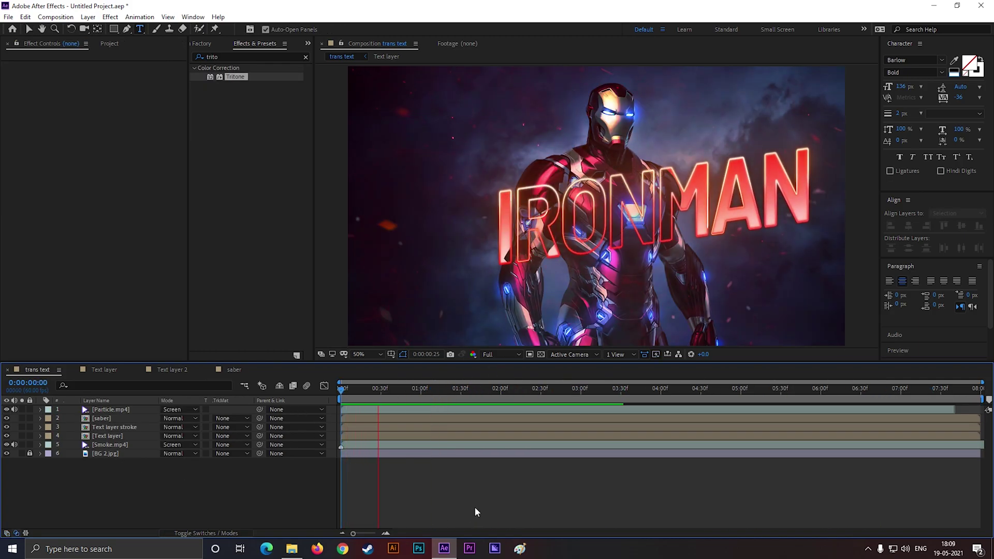